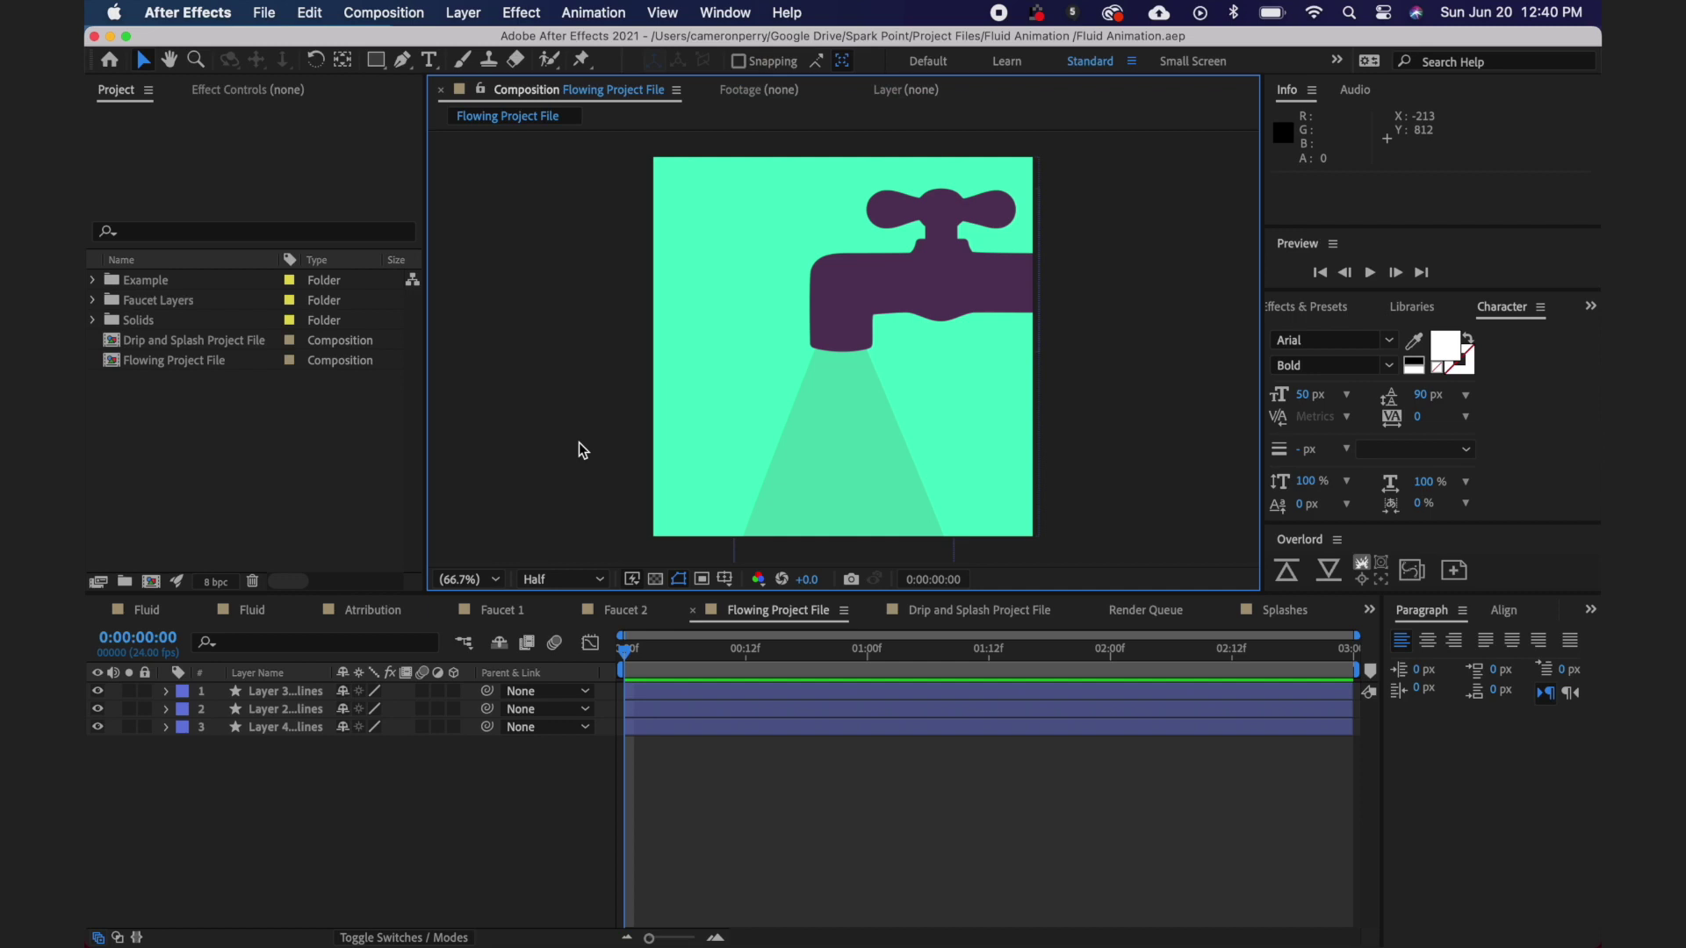
- Select the faucet and water cone layers and pan up to look below the frame
left_click(897, 287)
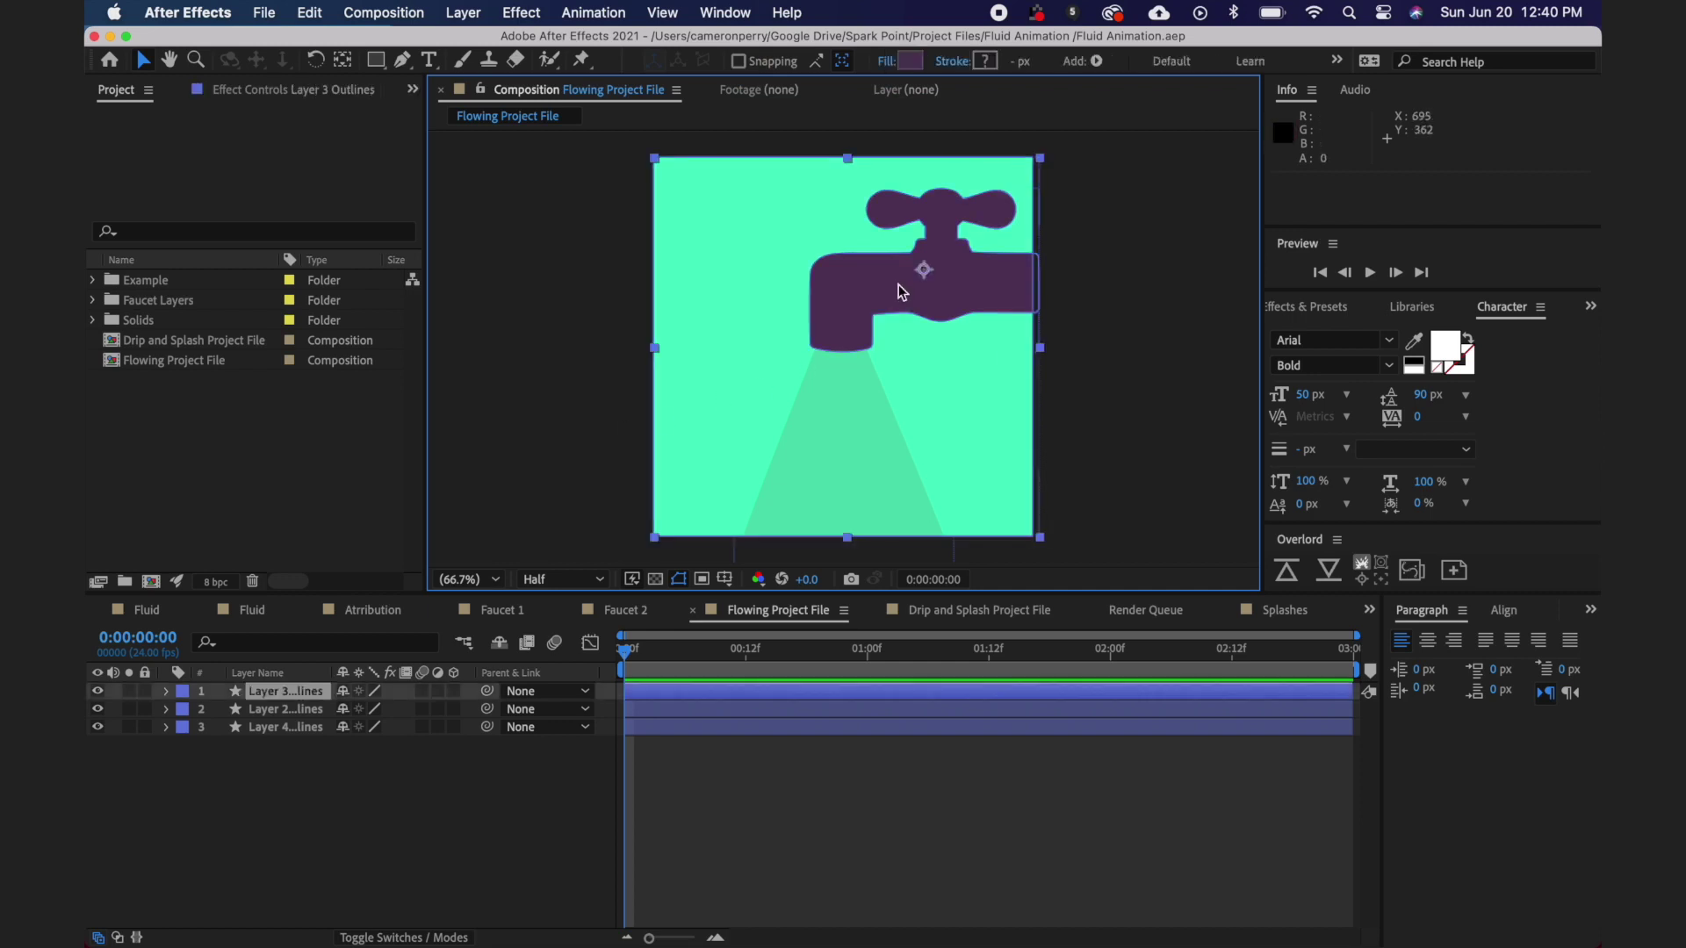
left_click(717, 709)
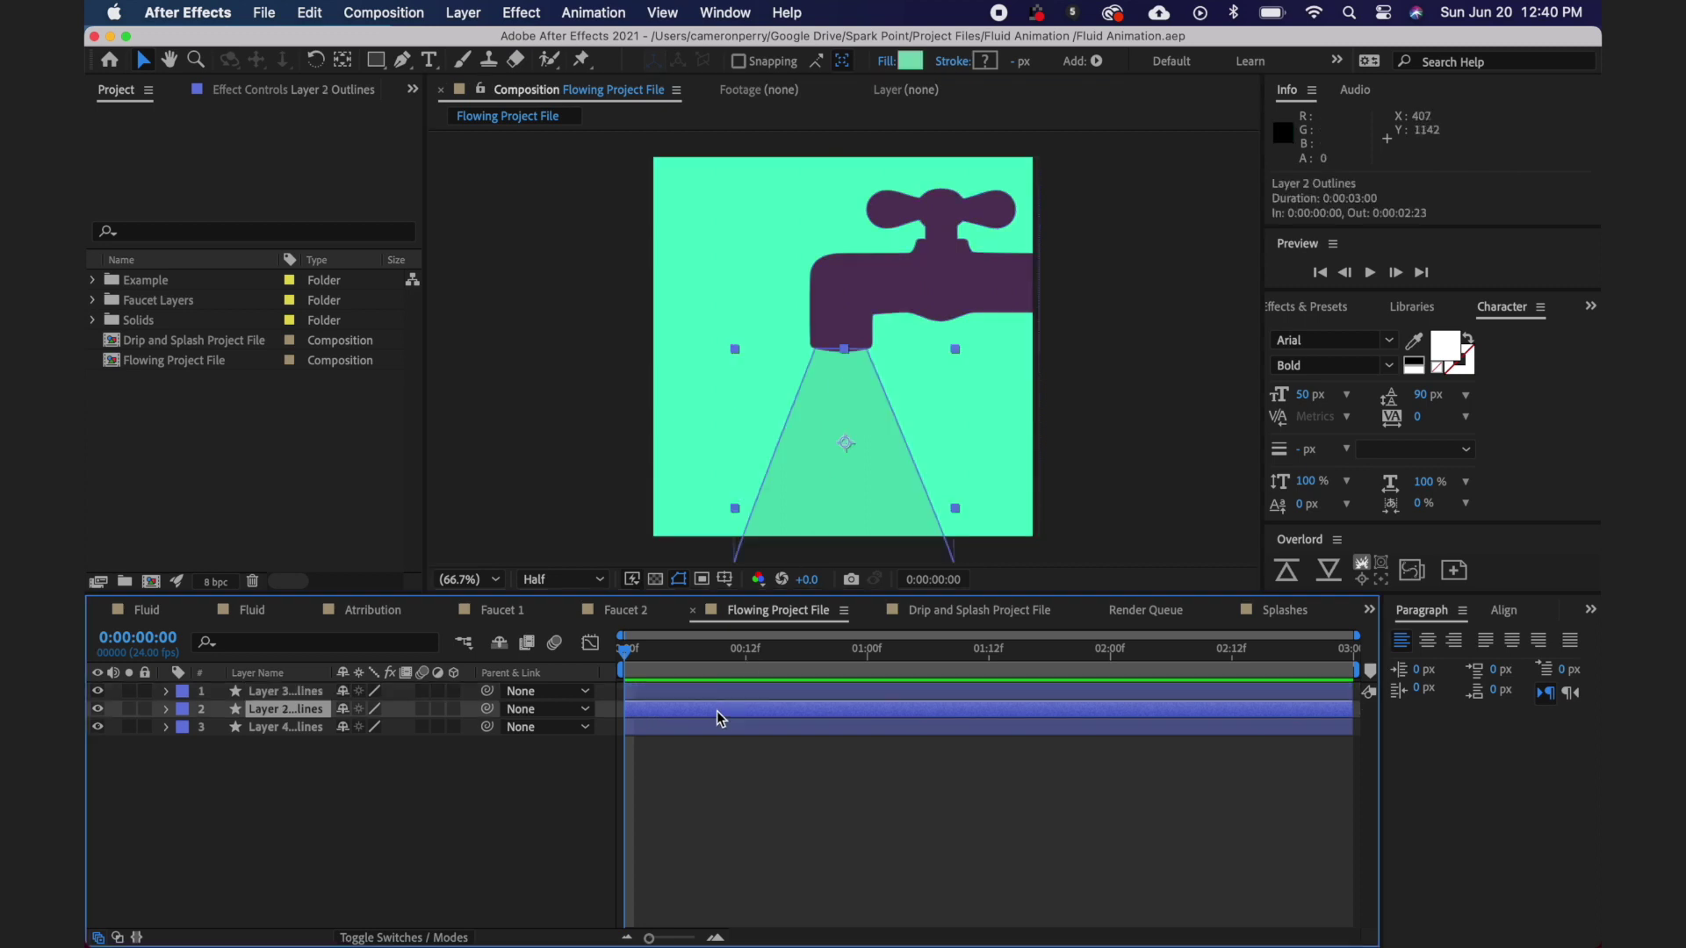
key("h")
left_click_drag(1084, 486, 1065, 330)
key("v")
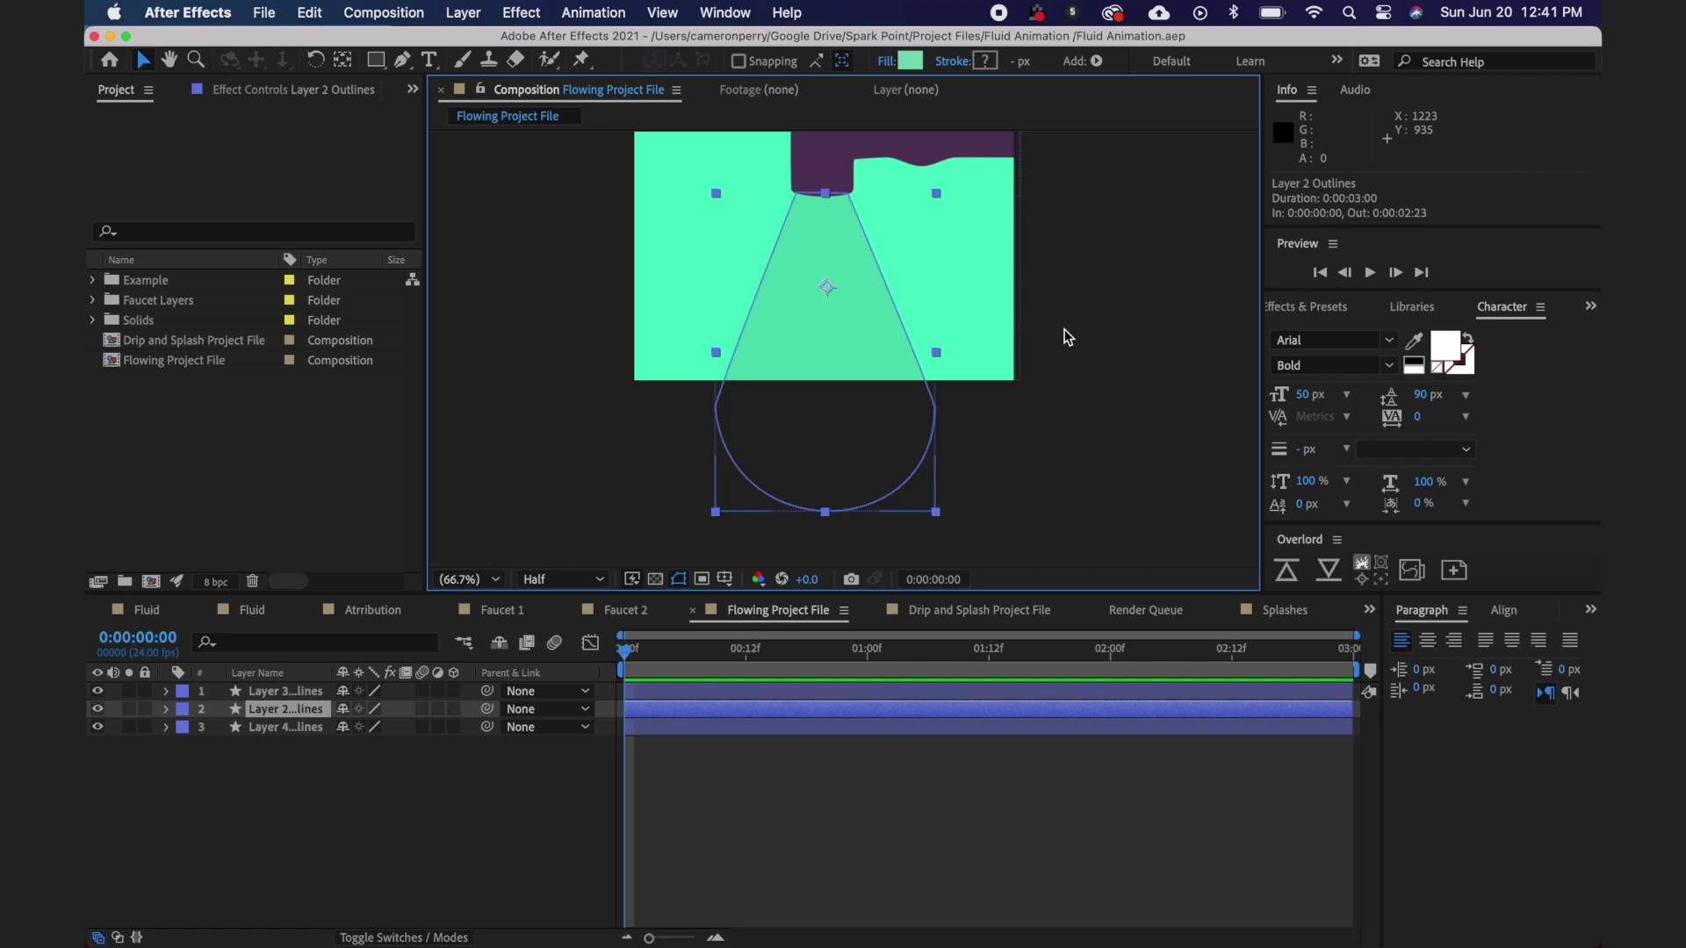
- Pan the whole faucet back into view and bring up the Effects & Presets panel
key("h")
left_click_drag(1064, 331, 1058, 475)
key("v")
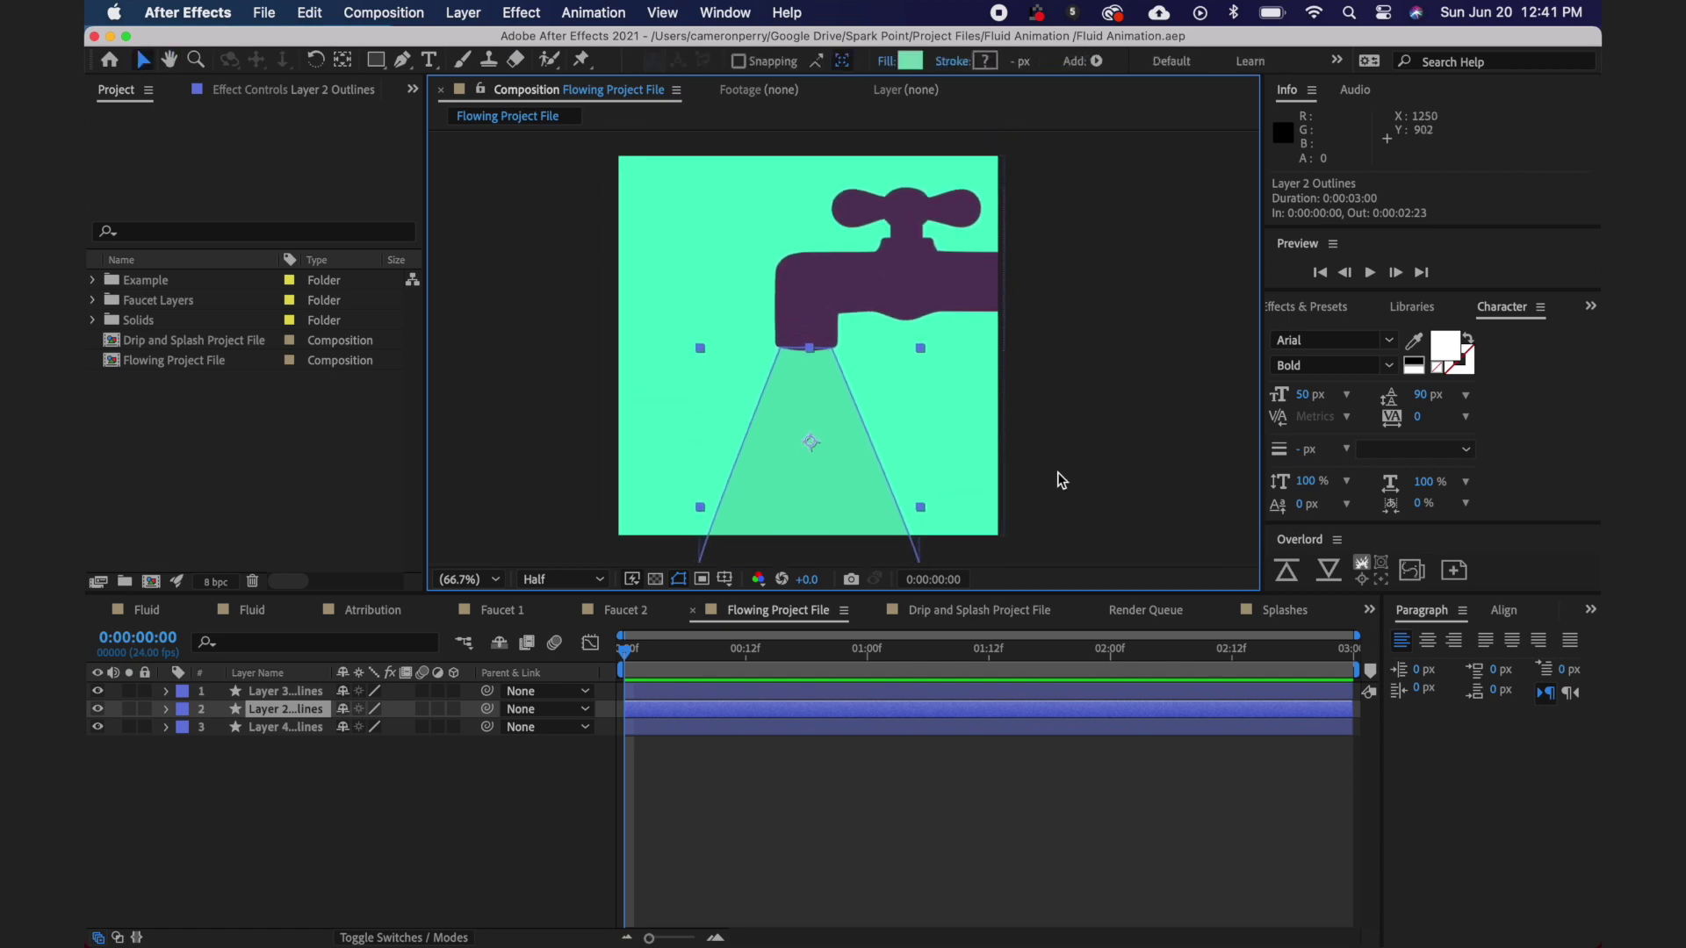
left_click(1287, 312)
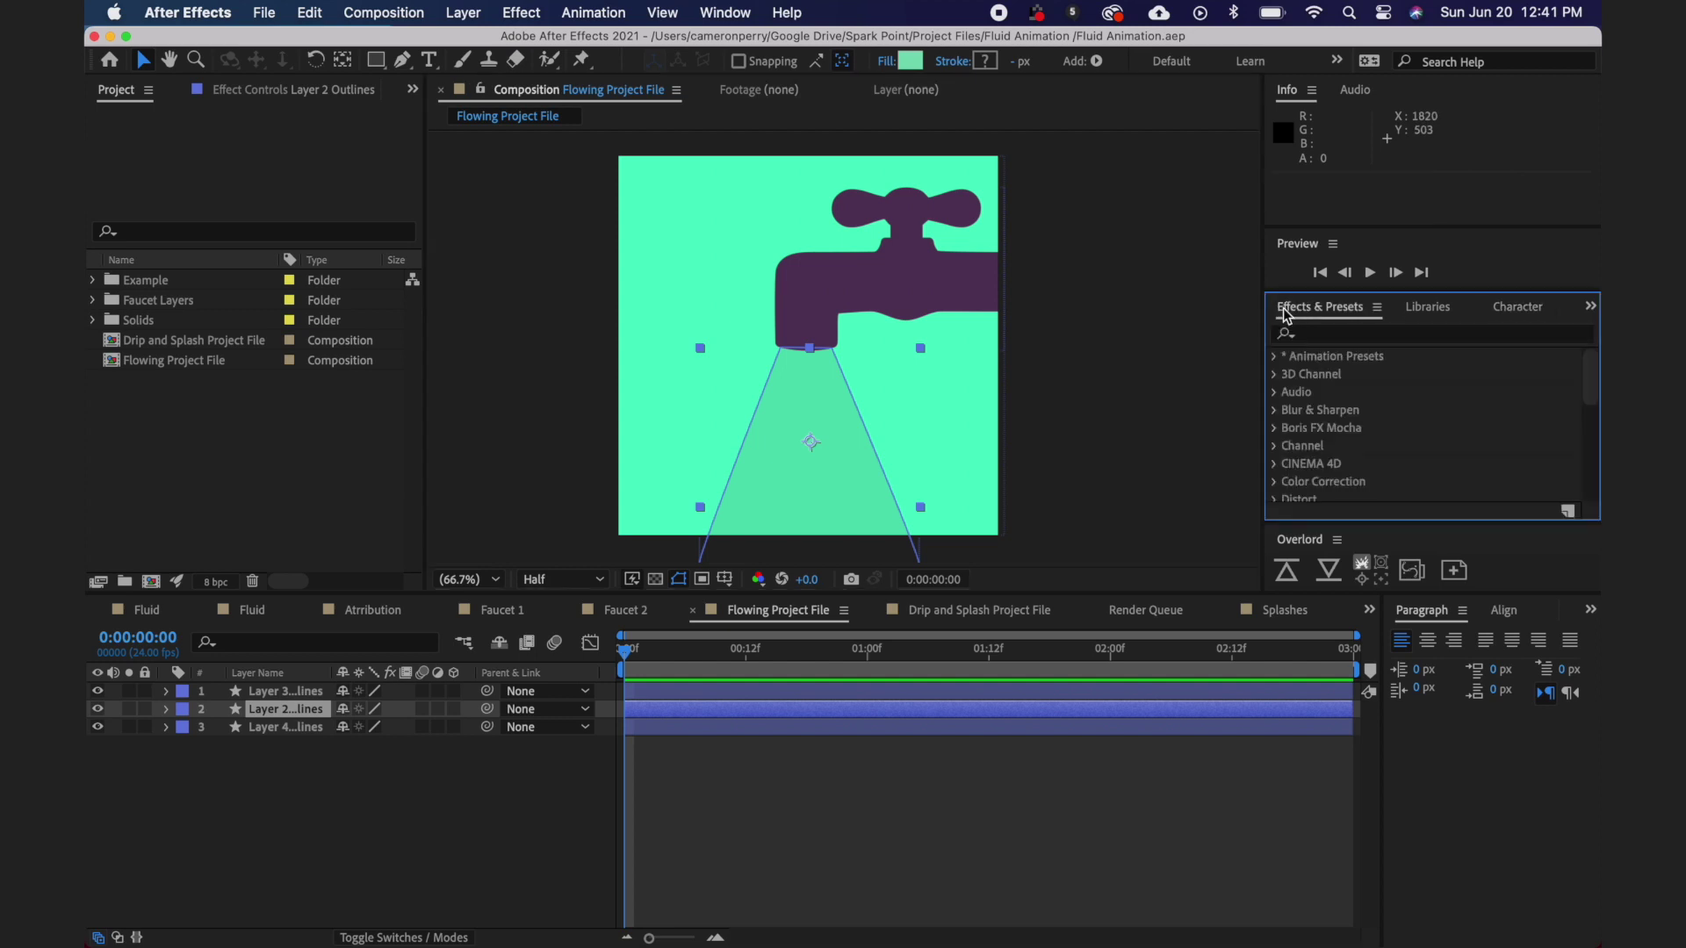
- Search for 'wave' and apply Wave Warp to the water stream layer
left_click(1322, 338)
type("wav")
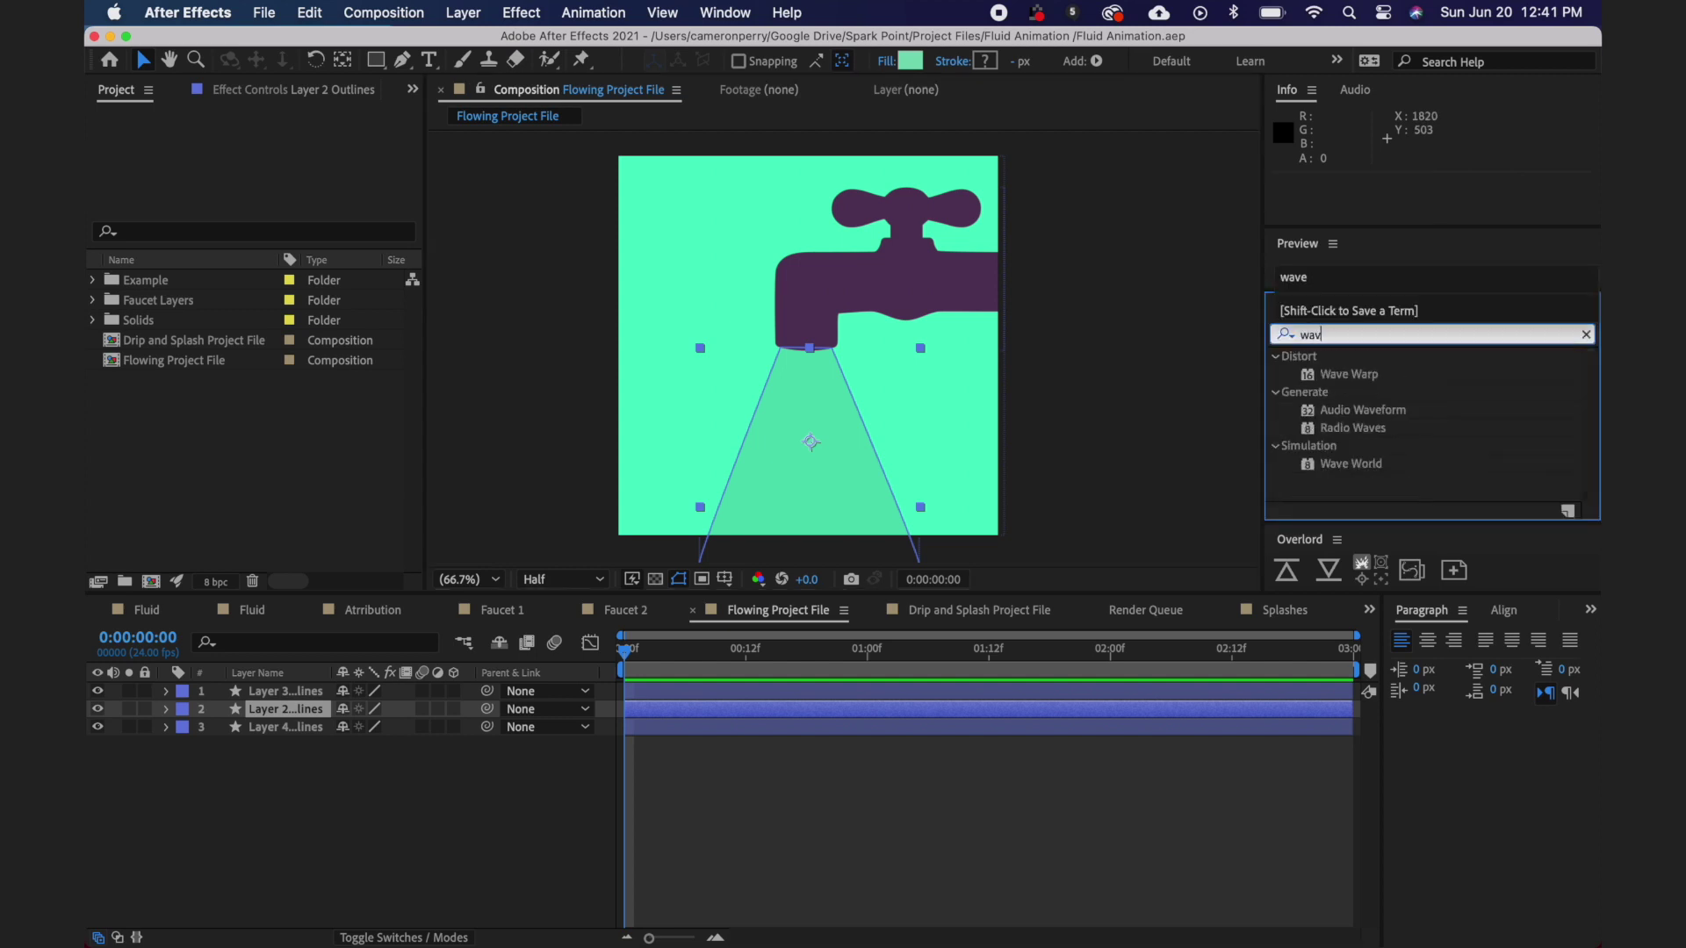
type("e")
left_click(1326, 374)
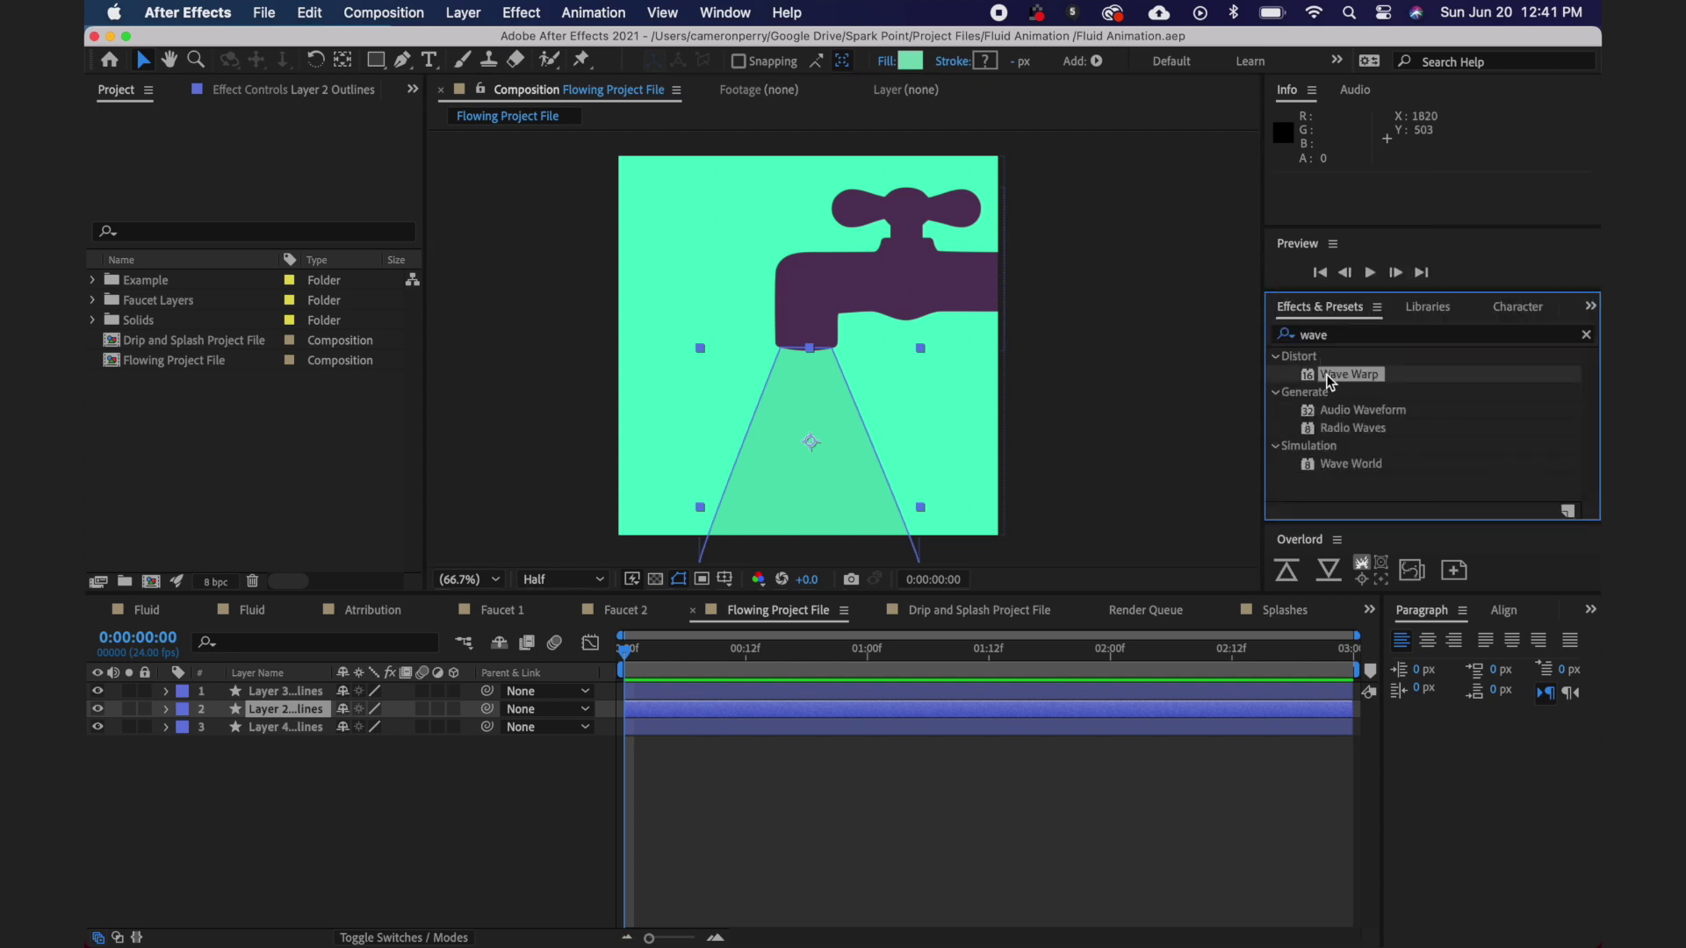
left_click_drag(1326, 374, 816, 551)
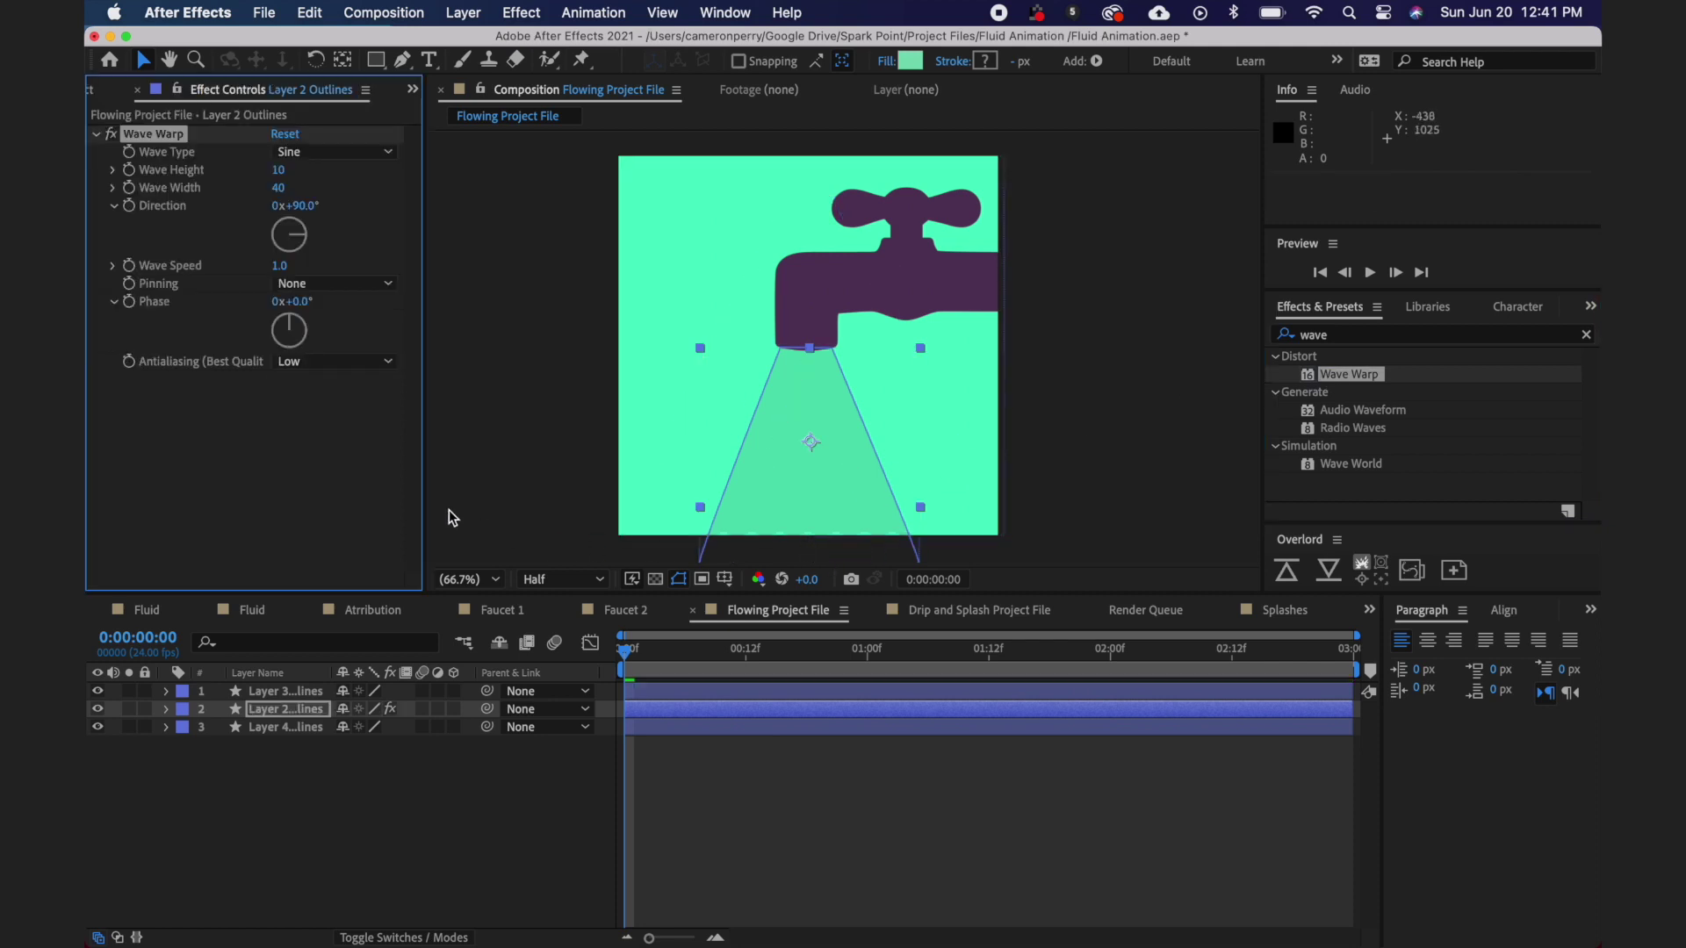
- Set Wave Warp to width 100, direction 180° and speed 4, keeping height 10
left_click(276, 172)
key("Return")
left_click(280, 189)
type("100")
key("Return")
type("180")
key("Return")
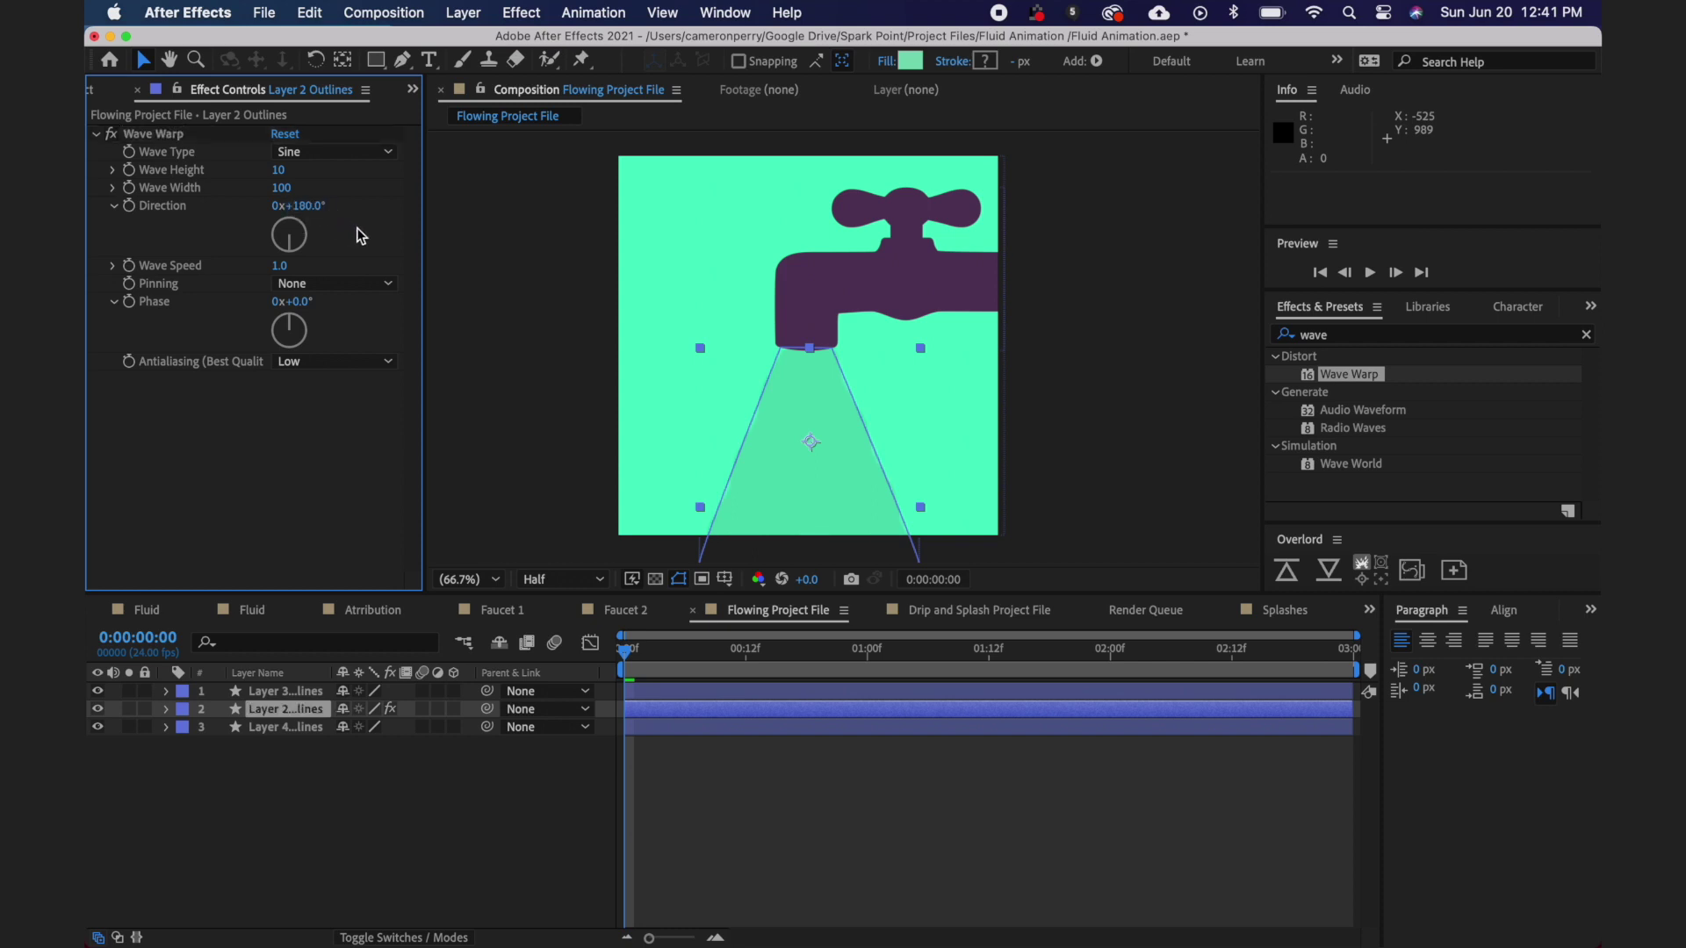
left_click(282, 266)
type("4")
key("Return")
- Preview the rippling stream, then reselect the water stream layer
left_click(478, 369)
key("space")
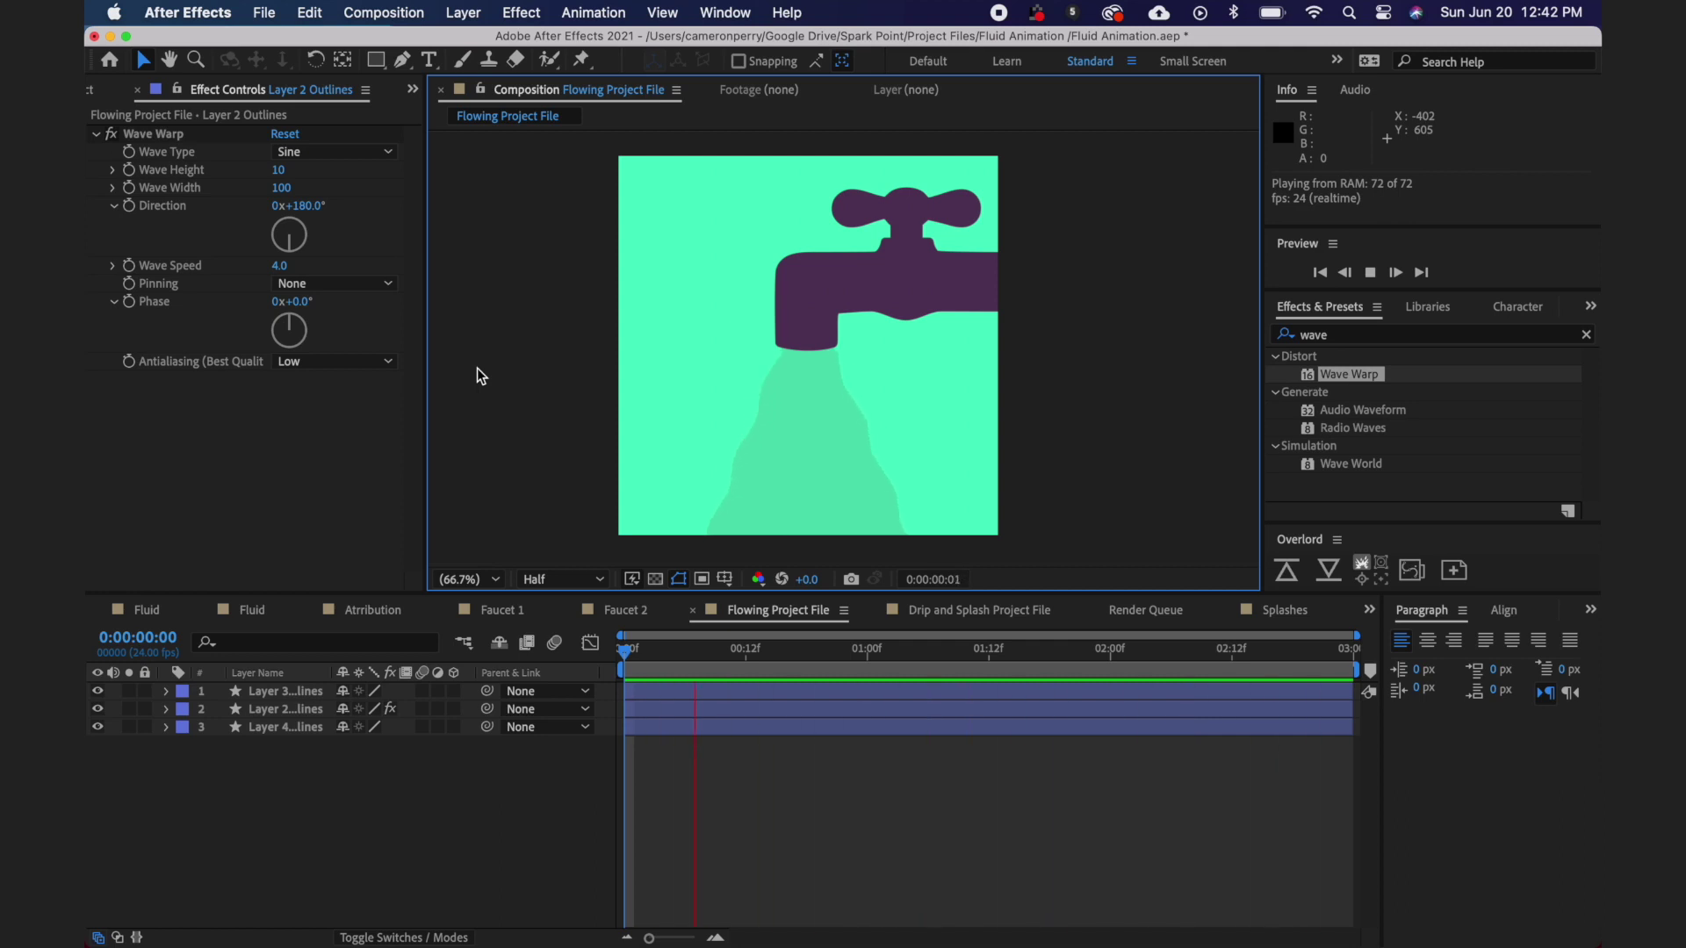
key("space")
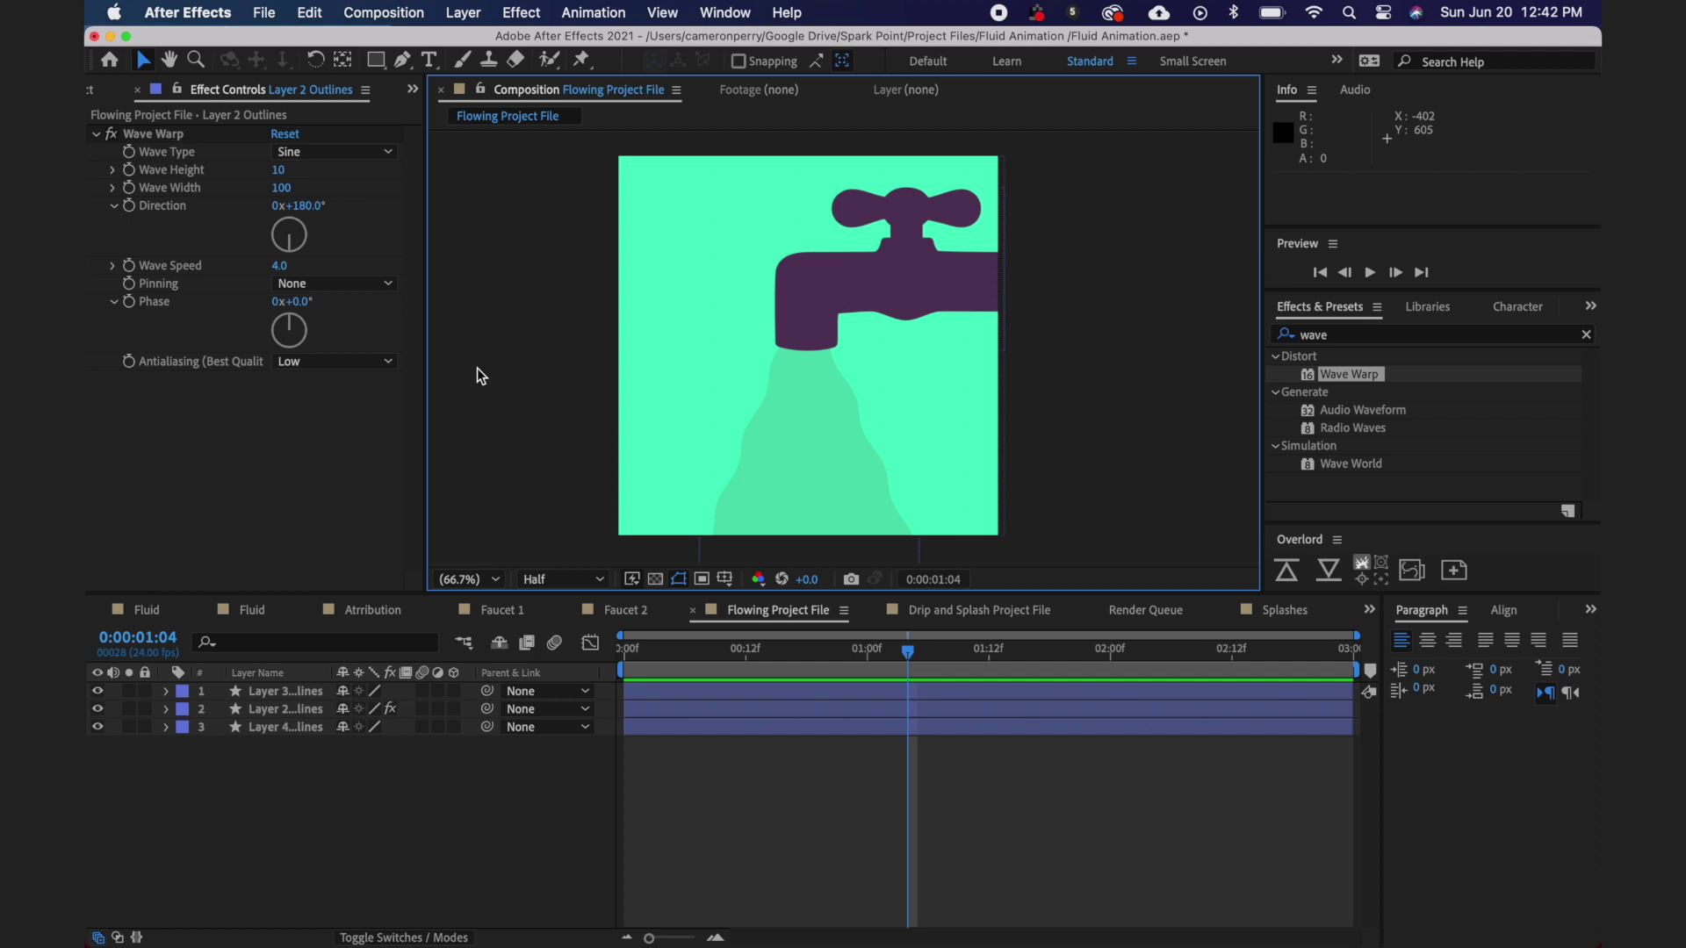
left_click(757, 513)
- Expand the stream's Path 1 and set a Path keyframe at the one-second mark
left_click_drag(1011, 483, 1005, 332)
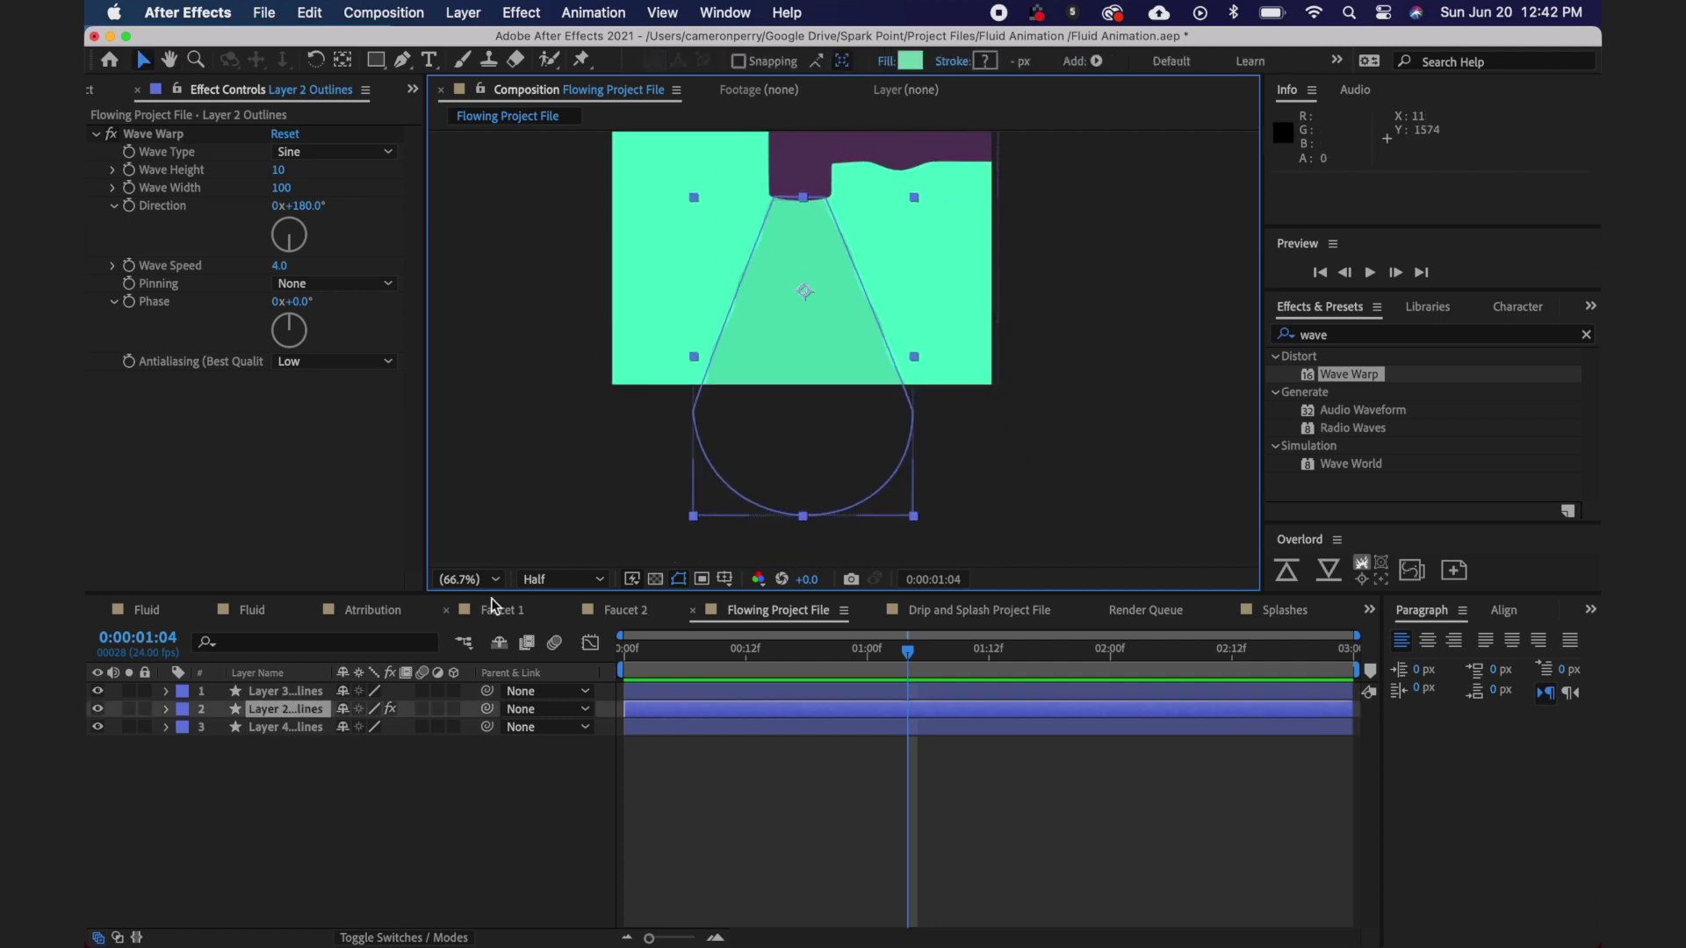
left_click(166, 710)
left_click(271, 767)
left_click(269, 749)
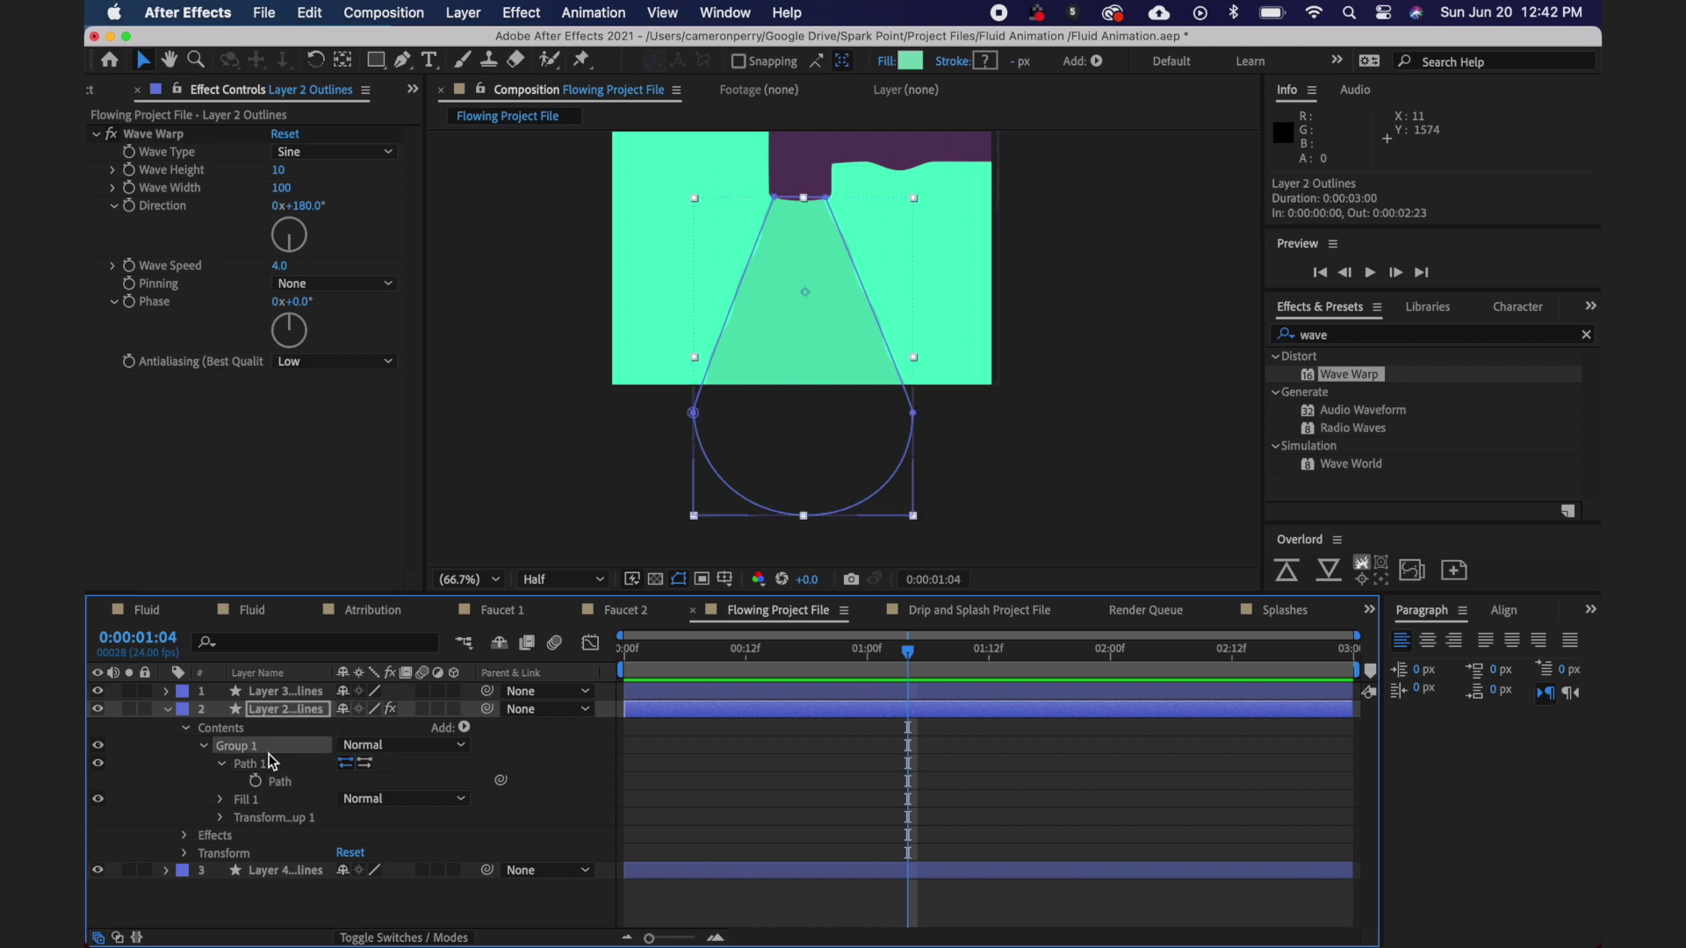
left_click(270, 761)
left_click(863, 650)
left_click(255, 781)
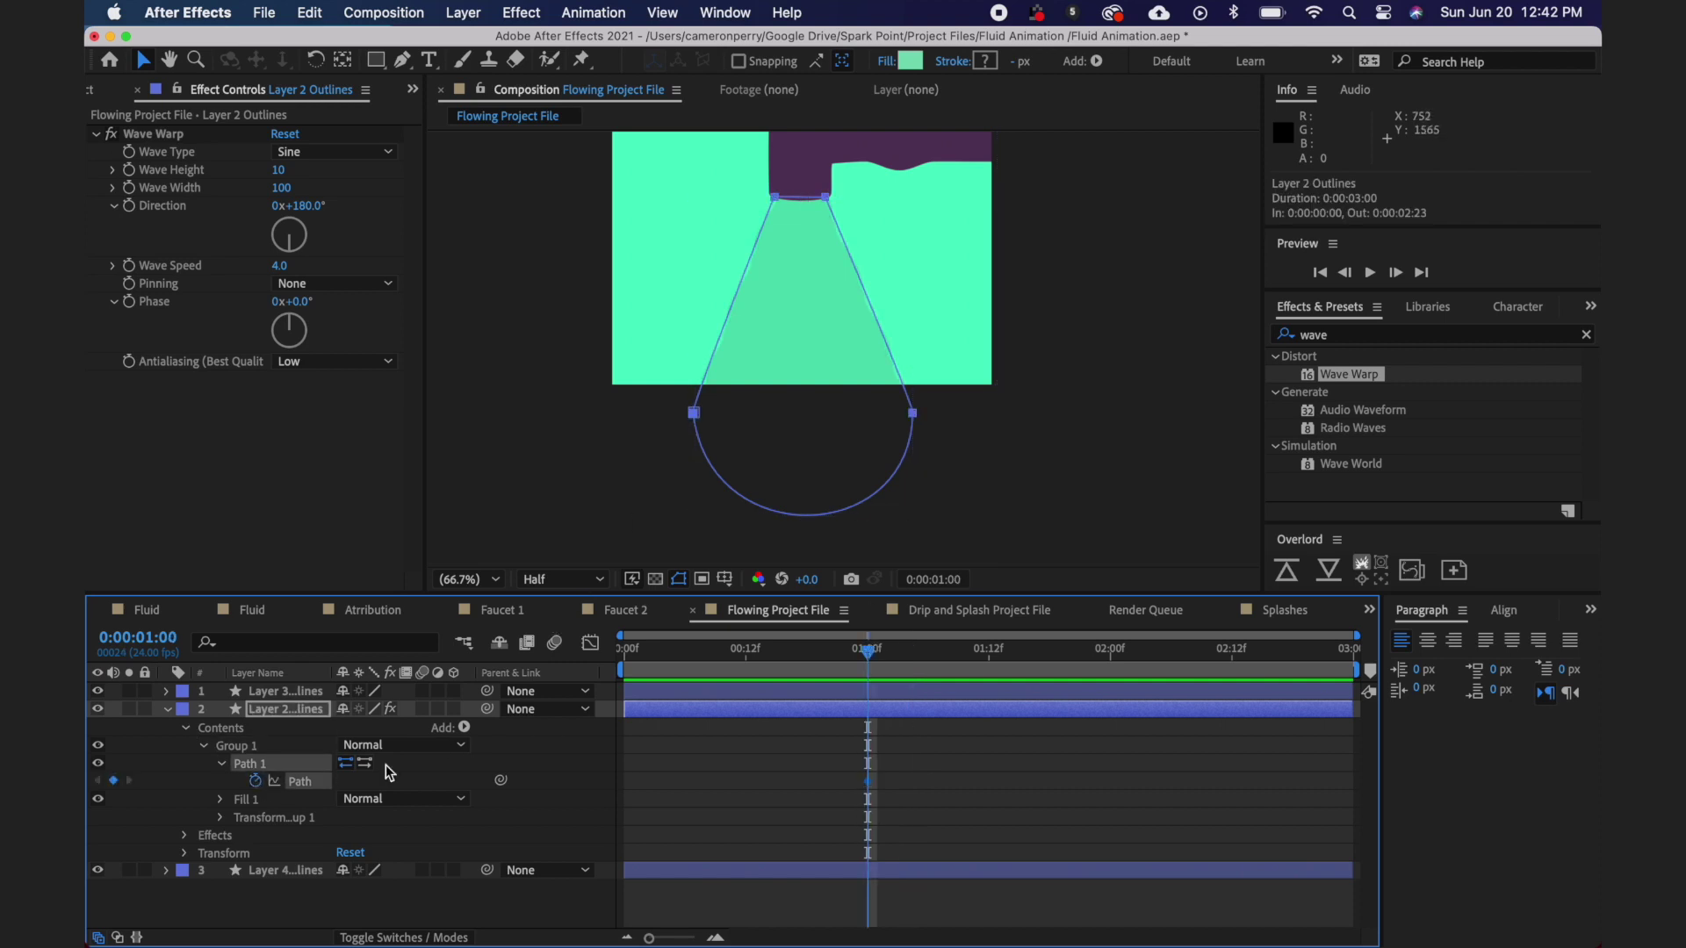
- At frame 12, pull the stream's vertices in and up into a narrow drip at the spout
left_click(746, 650)
left_click(268, 762)
left_click_drag(693, 413, 775, 413)
left_click_drag(913, 413, 828, 414)
left_click(774, 413, "shift")
left_click_drag(774, 414, 772, 265)
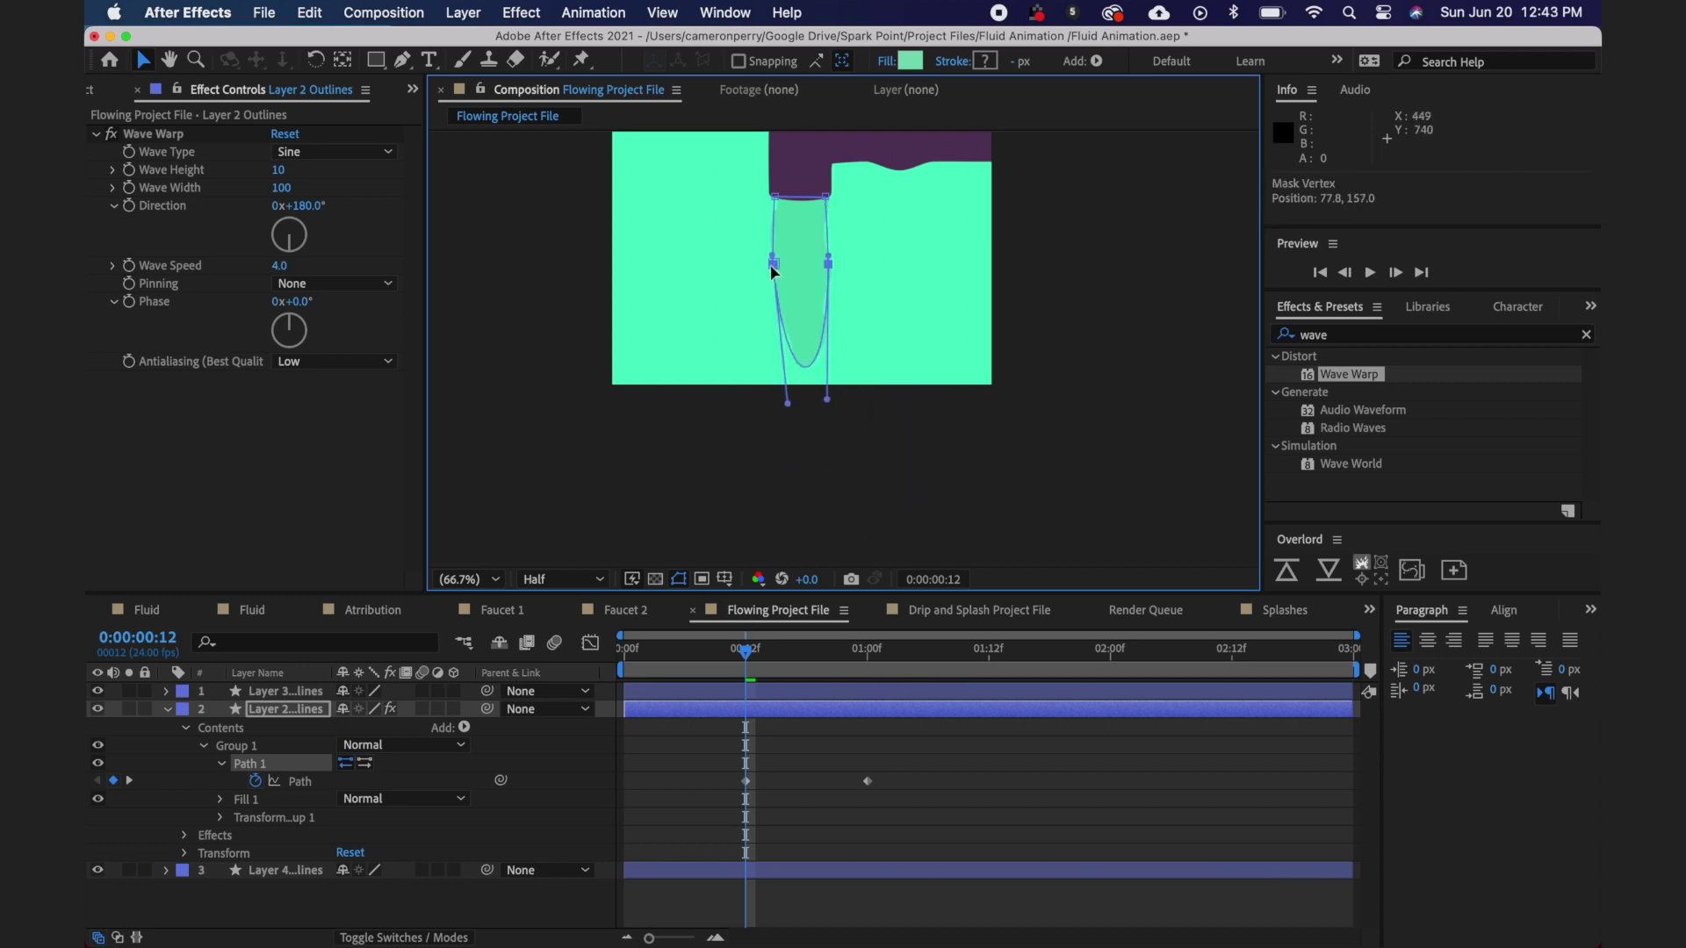
left_click(274, 761)
left_click(773, 264)
left_click_drag(787, 403, 823, 305)
key("Home")
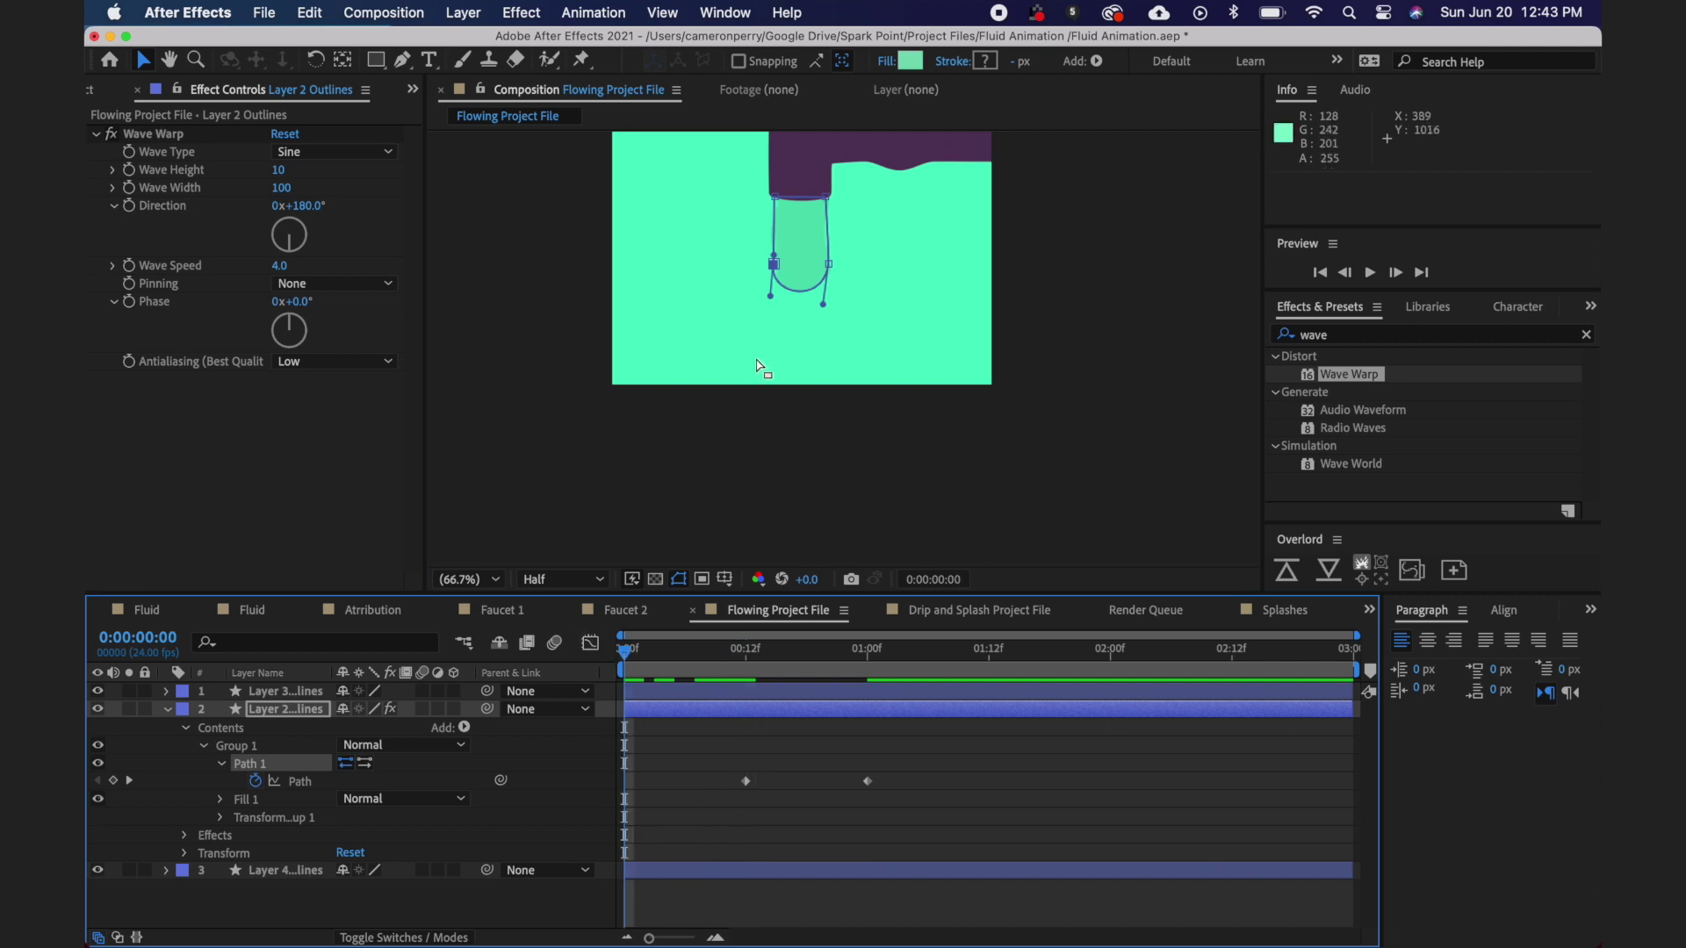
- Retime the path keyframes earlier so the drip widens quickly, previewing the result
key("space")
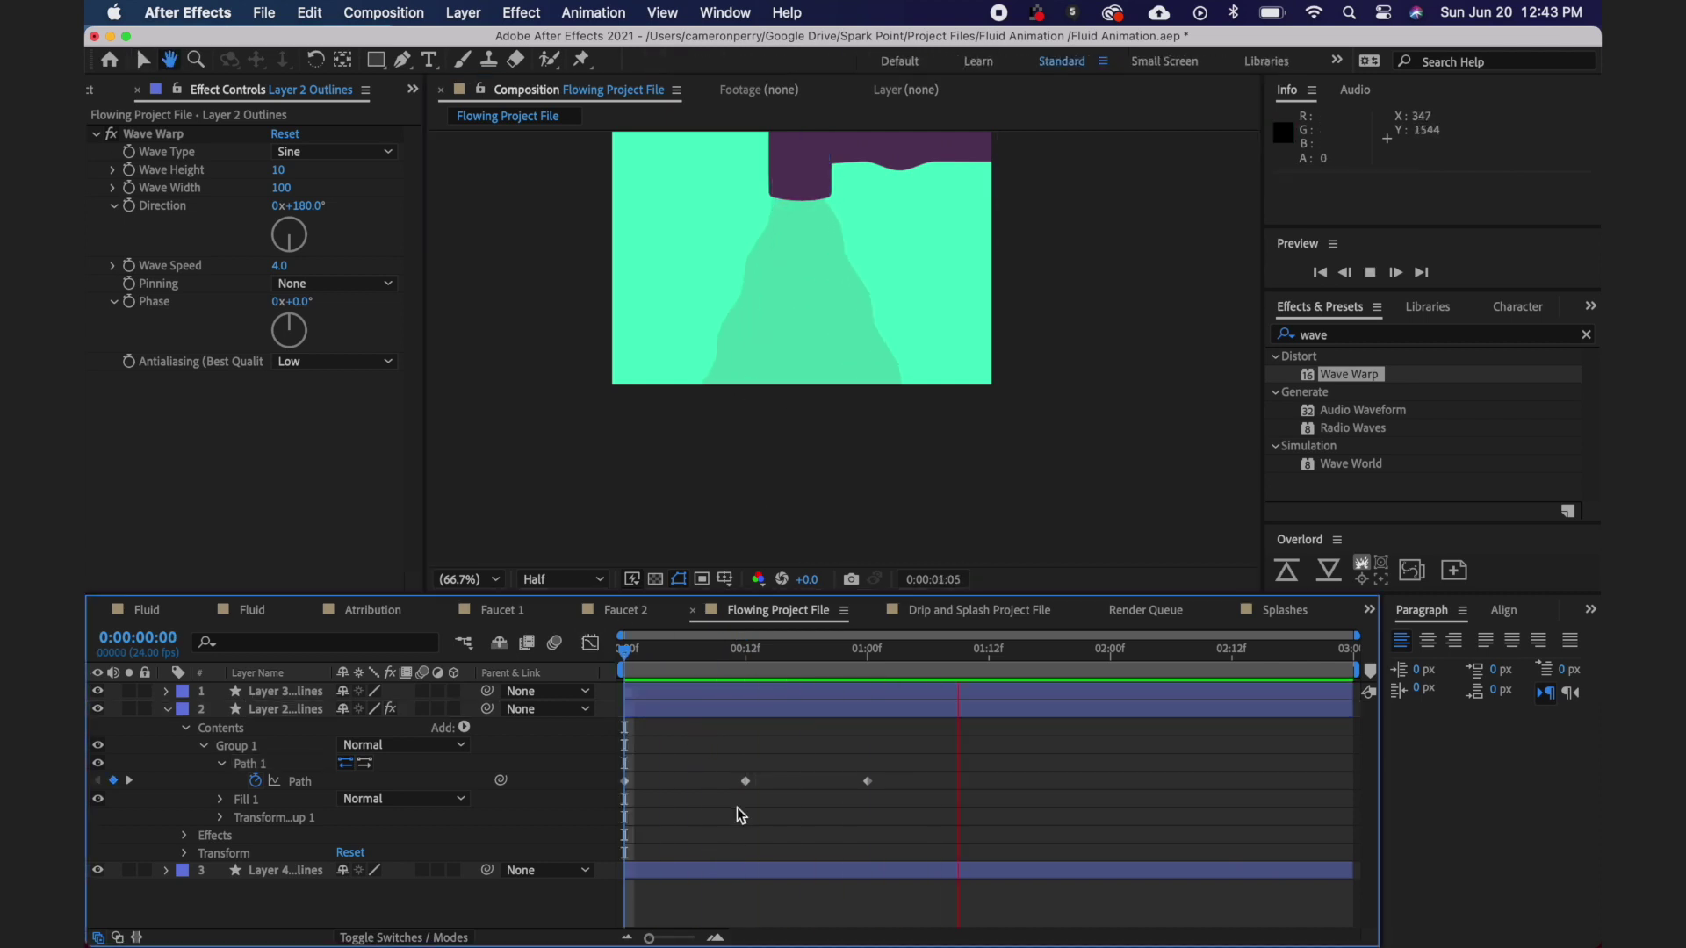
key("space")
left_click_drag(746, 781, 688, 780)
left_click_drag(641, 652, 582, 656)
key("space")
key("space")
left_click_drag(867, 781, 664, 779)
left_click_drag(643, 653, 585, 657)
key("space")
key("space")
left_click_drag(1083, 354, 1082, 504)
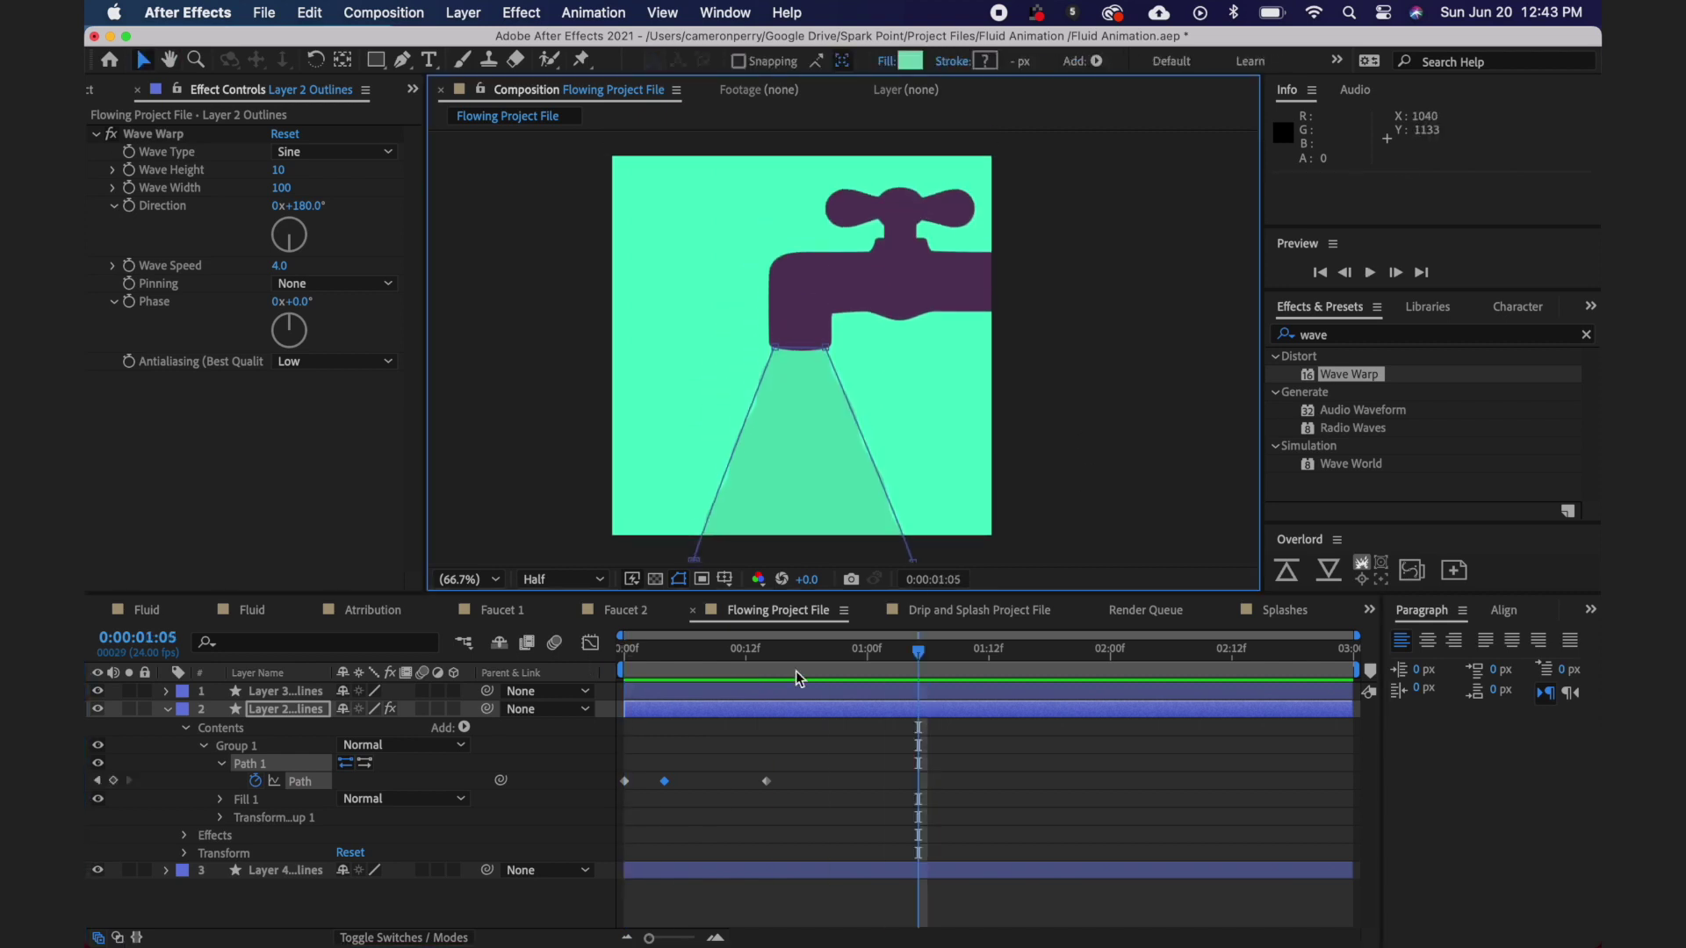
key("space")
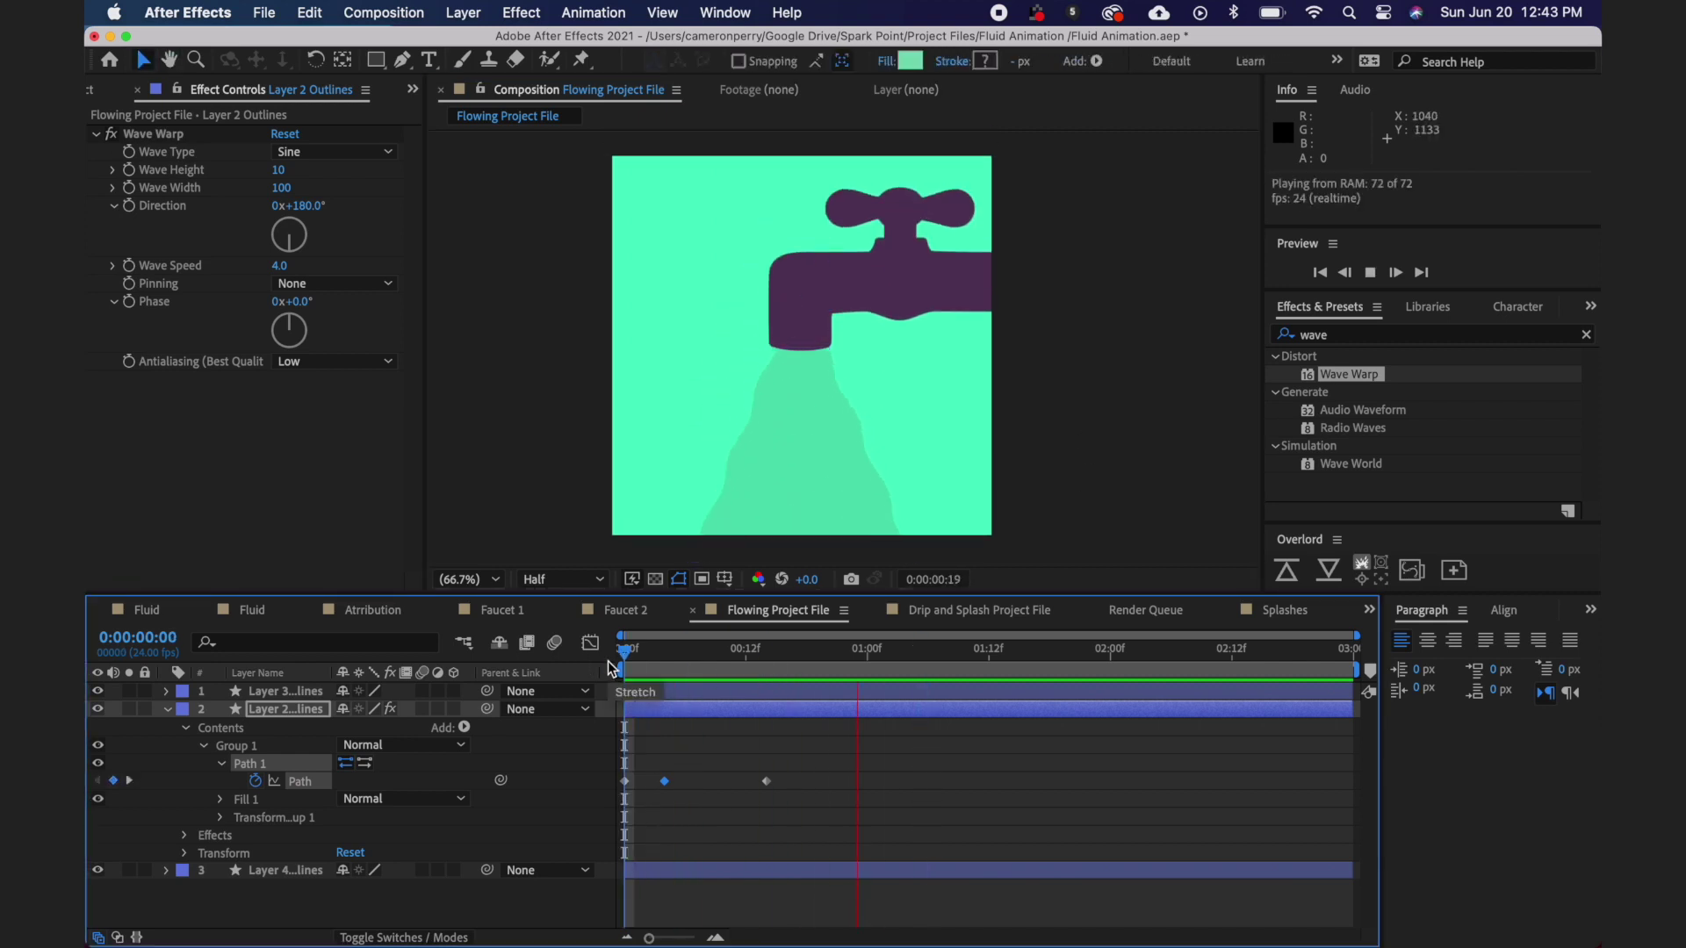
key("space")
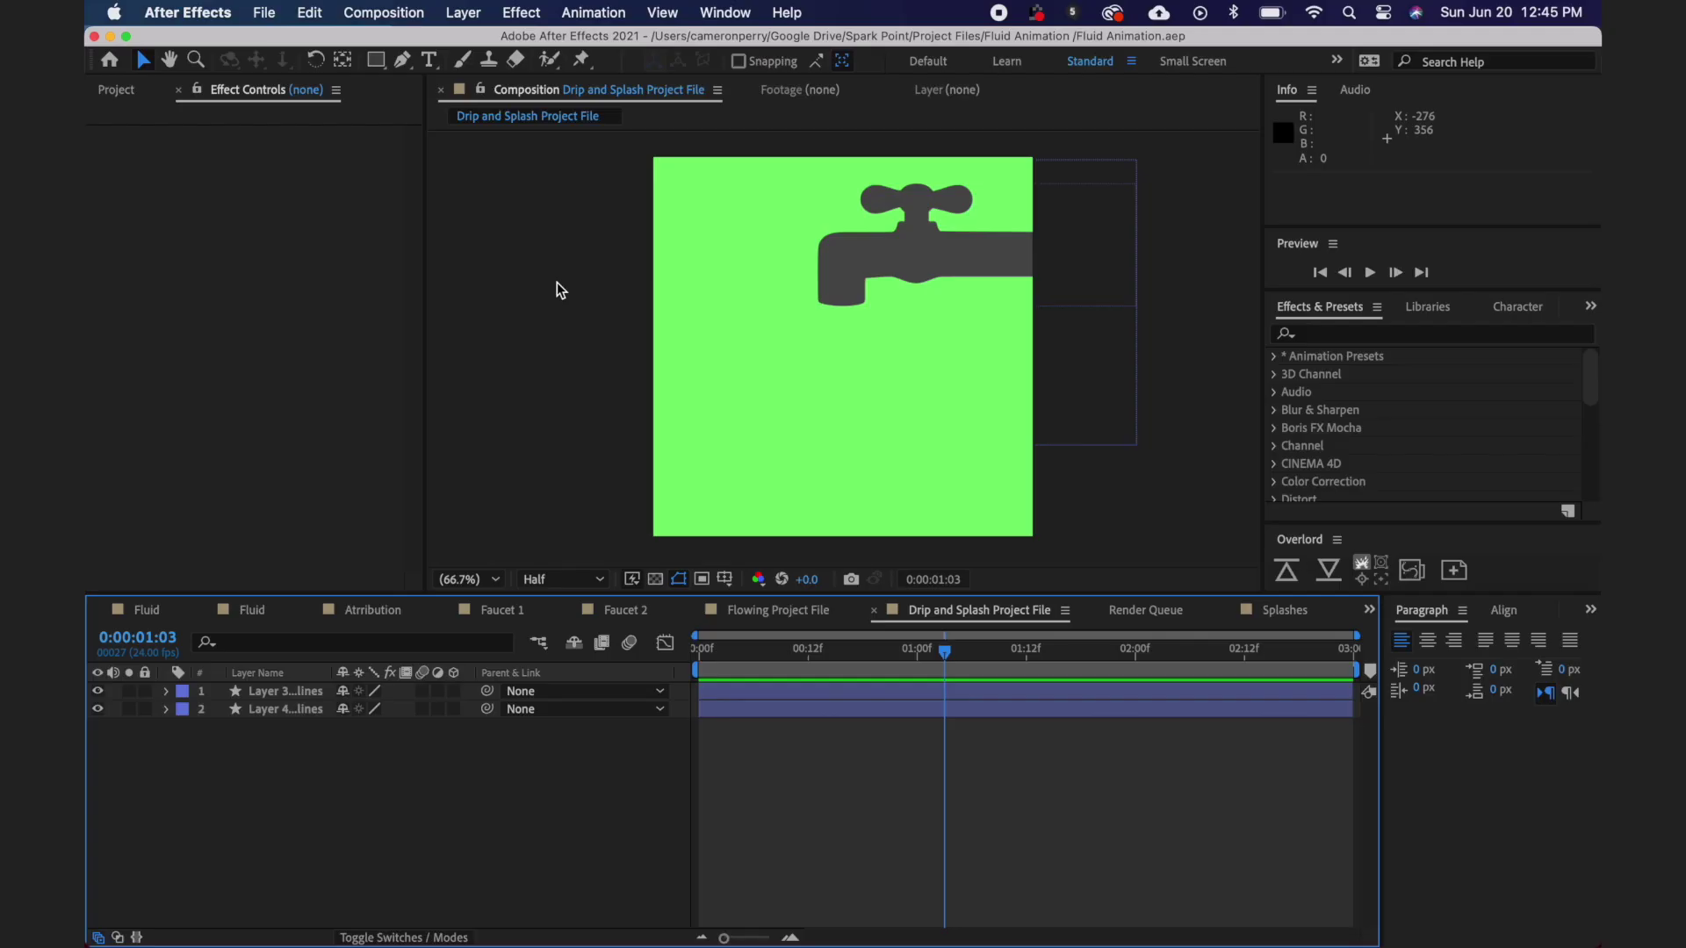
- Draw a Pen line from the faucet spout straight down below it
left_click(400, 63)
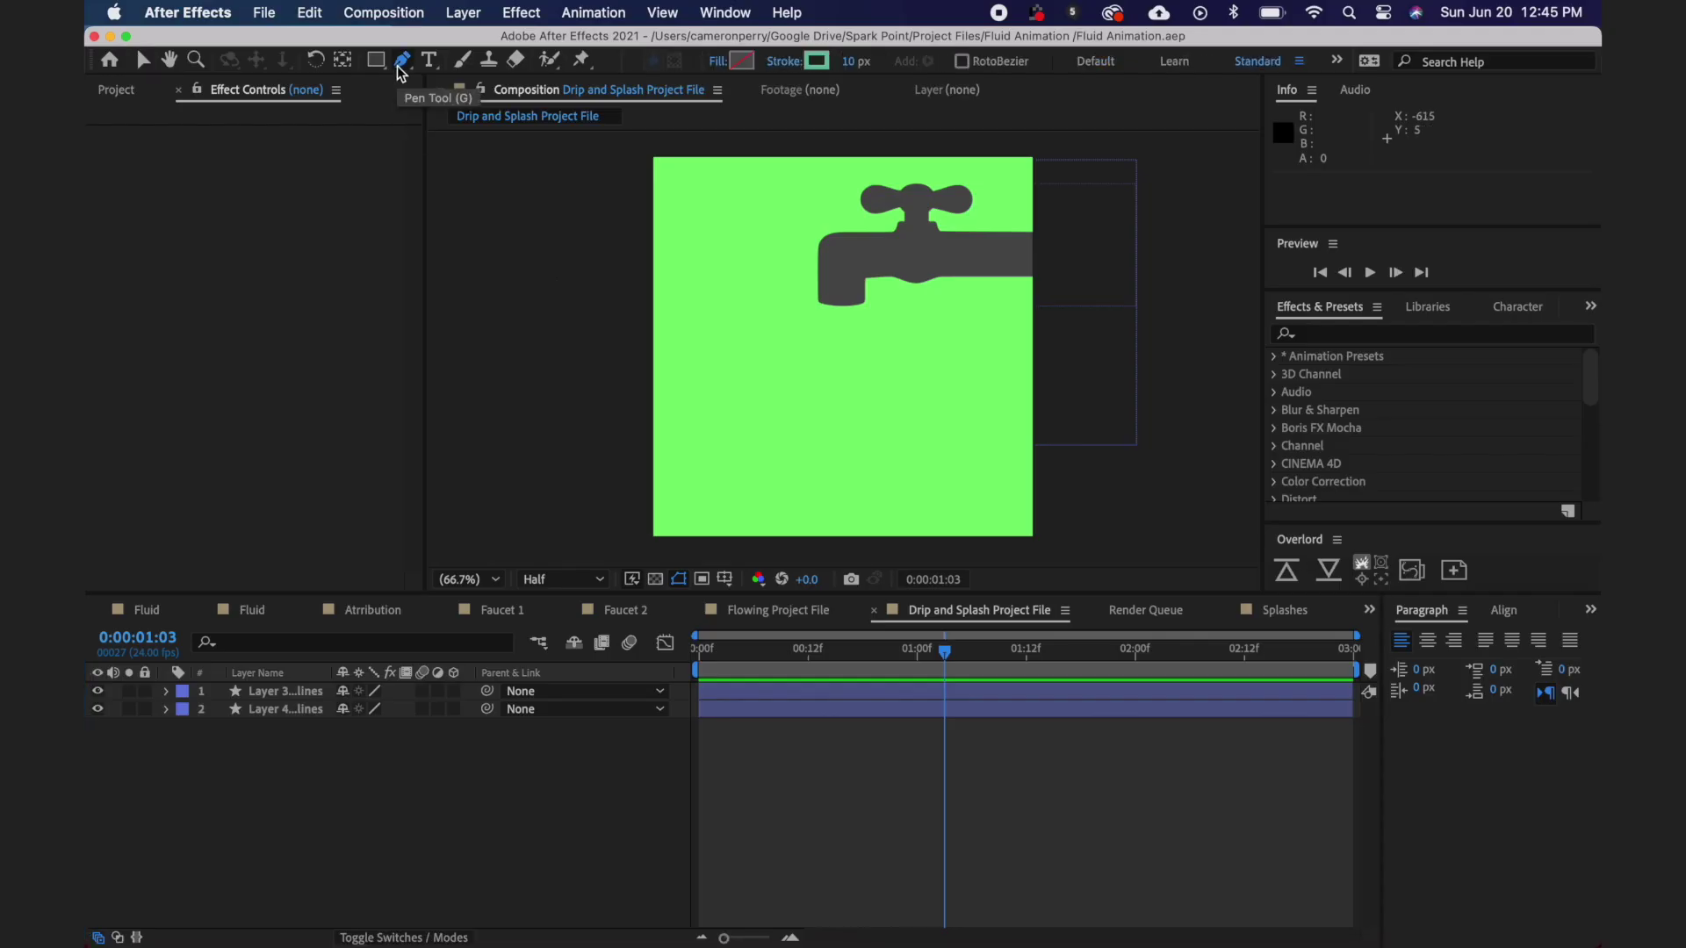
left_click(841, 298)
left_click(841, 489)
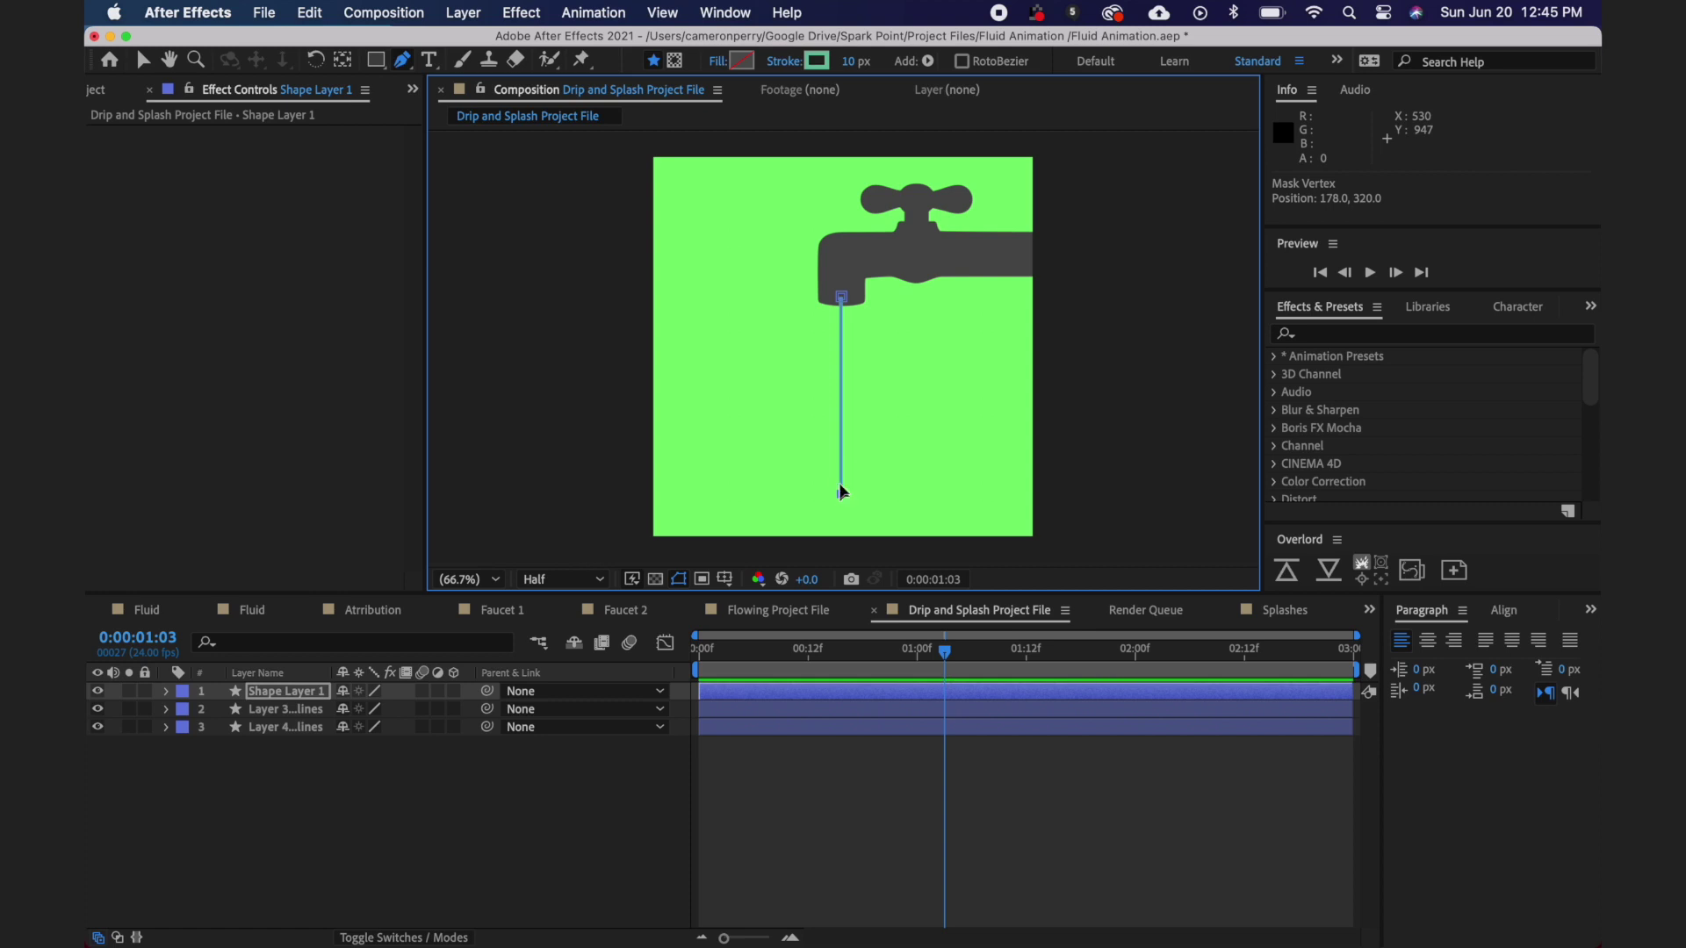
- Set the line's stroke width to 60 px and deselect it
left_click(850, 62)
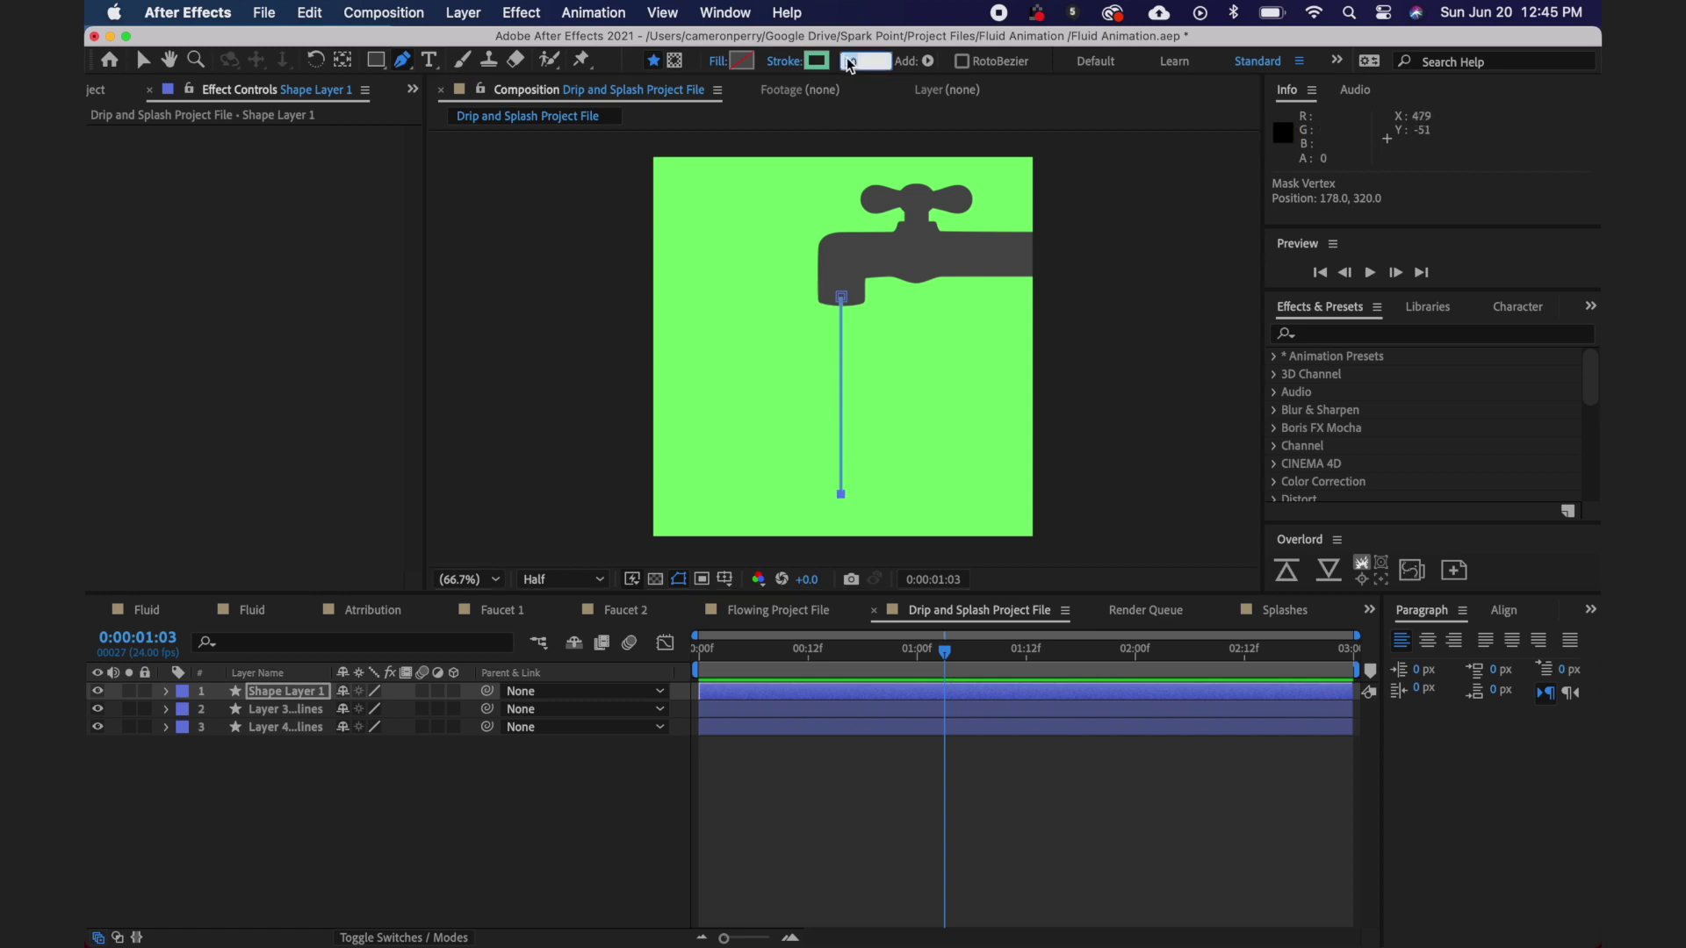
type("60")
key("Return")
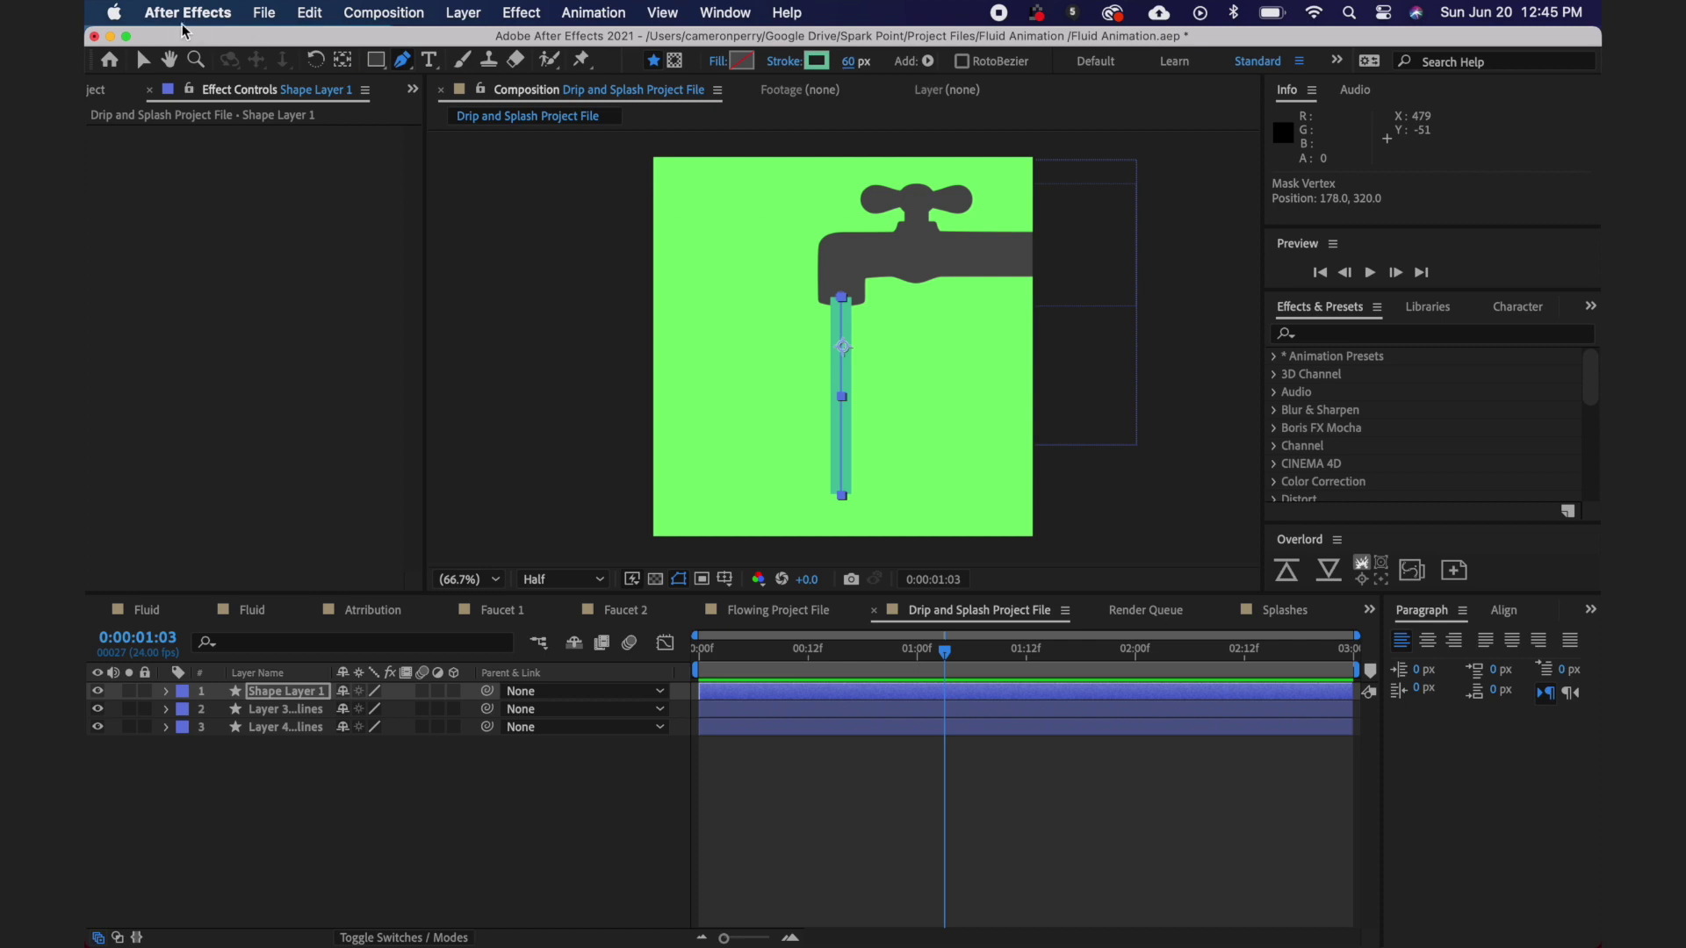
left_click(143, 58)
left_click(481, 224)
- Move the drip line layer below the faucet and give its stroke round caps
left_click(278, 692)
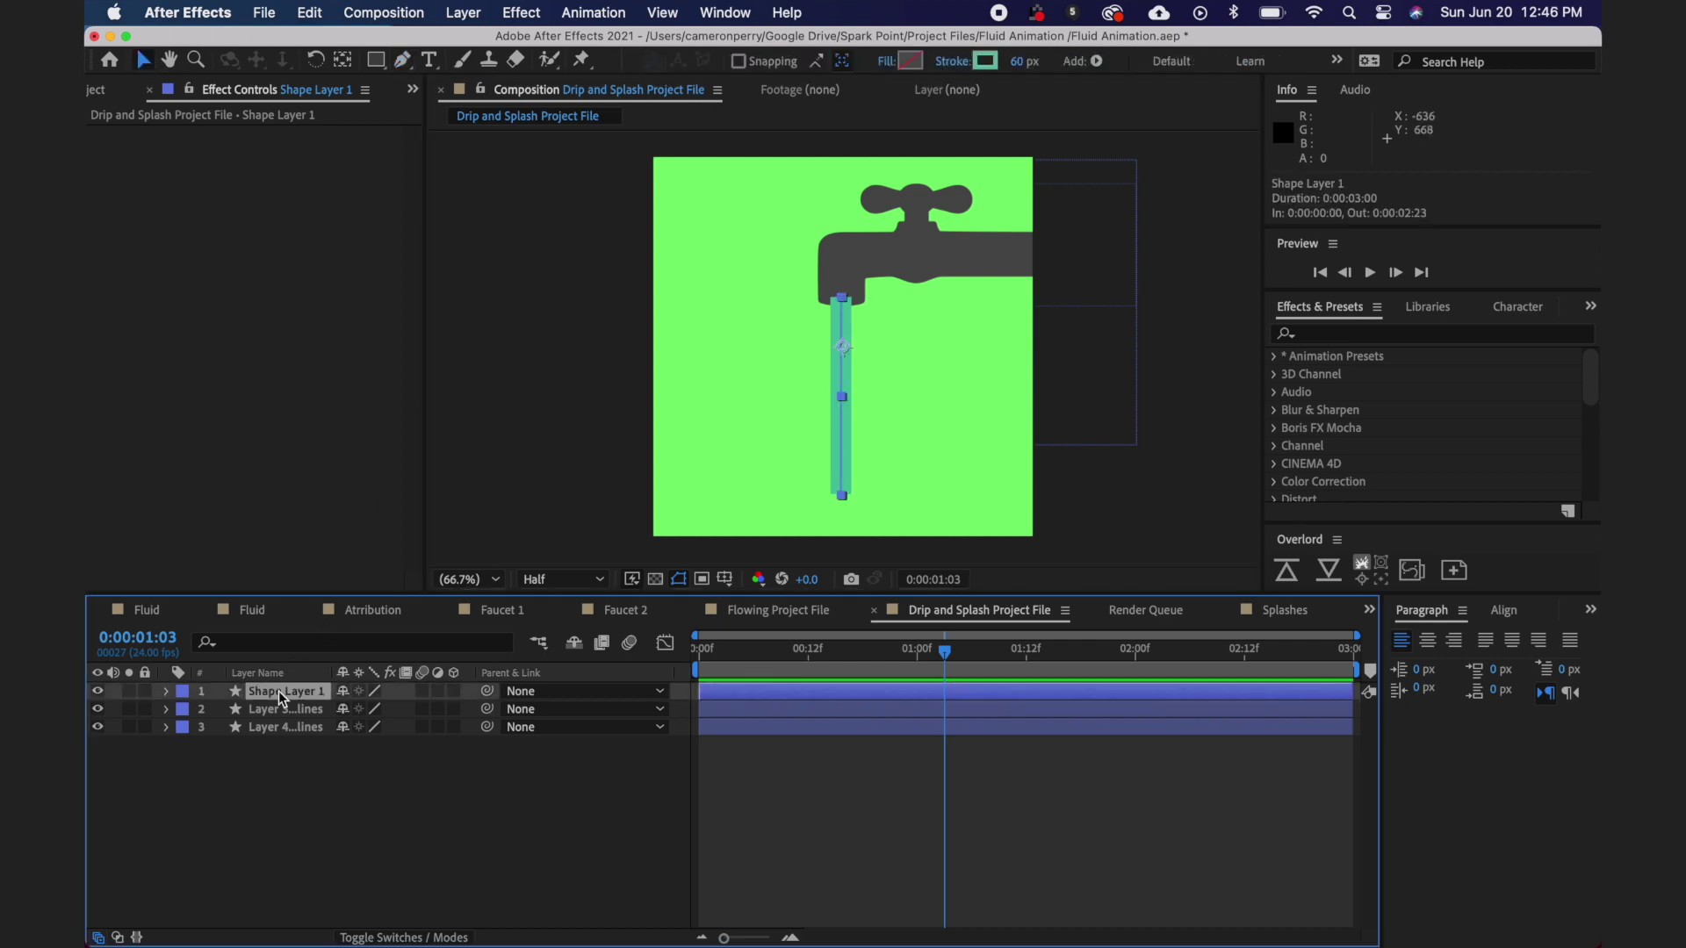
left_click_drag(278, 692, 278, 718)
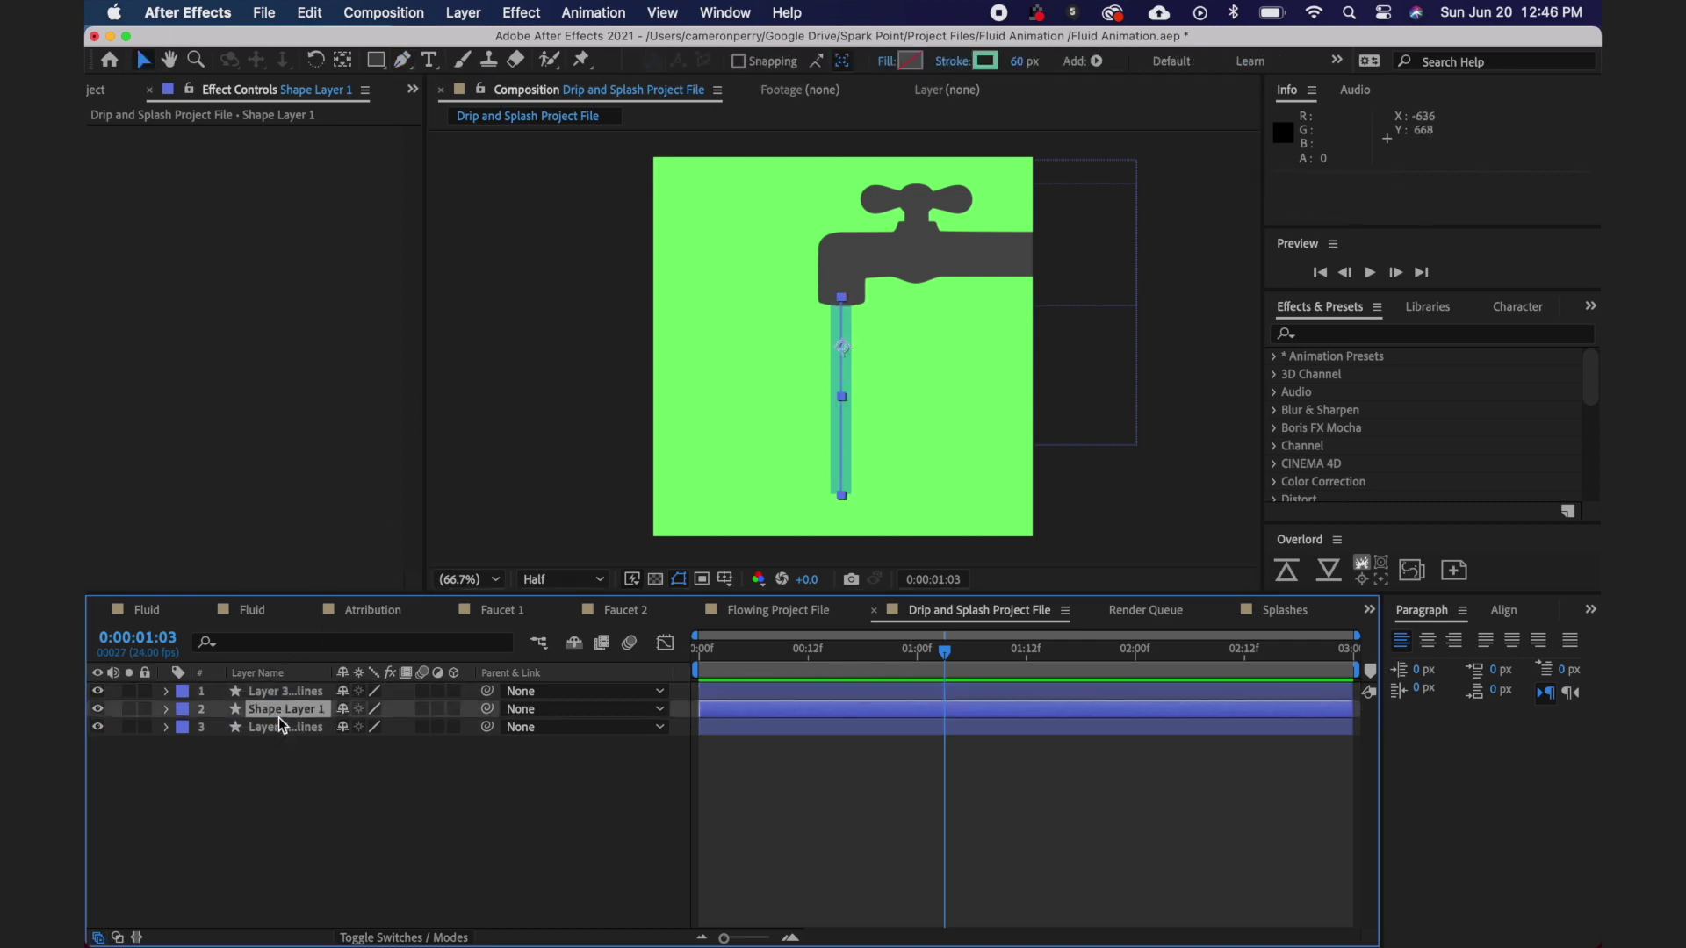
left_click(166, 710)
left_click(186, 727)
left_click(203, 745)
left_click(221, 780)
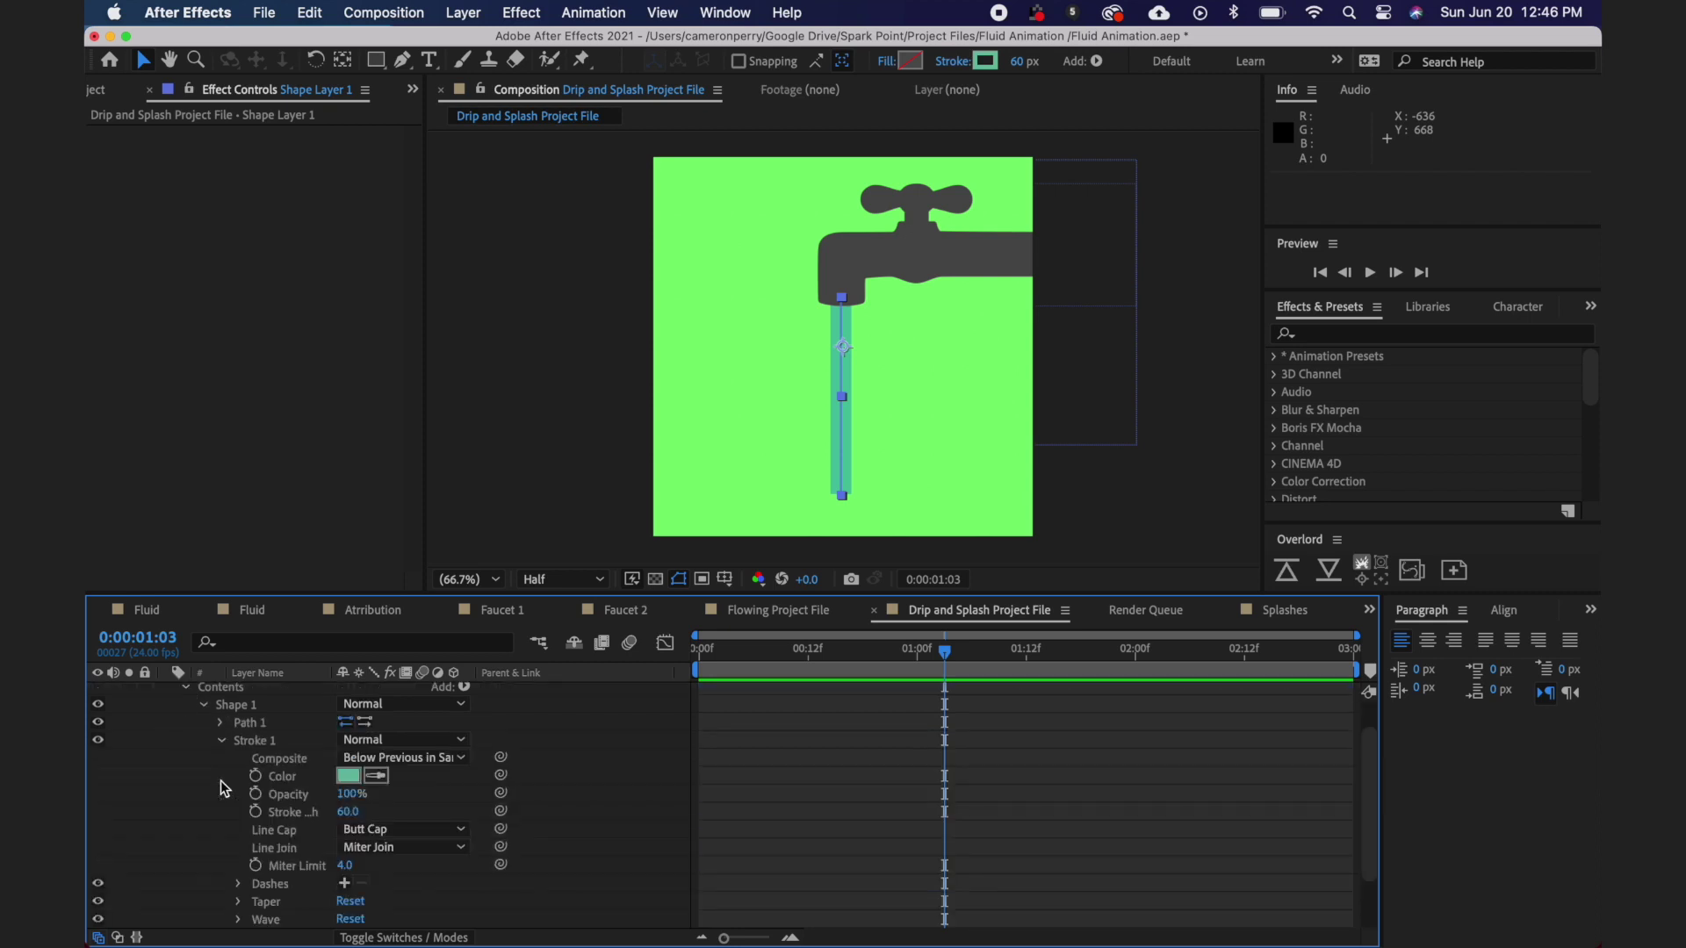
left_click(351, 830)
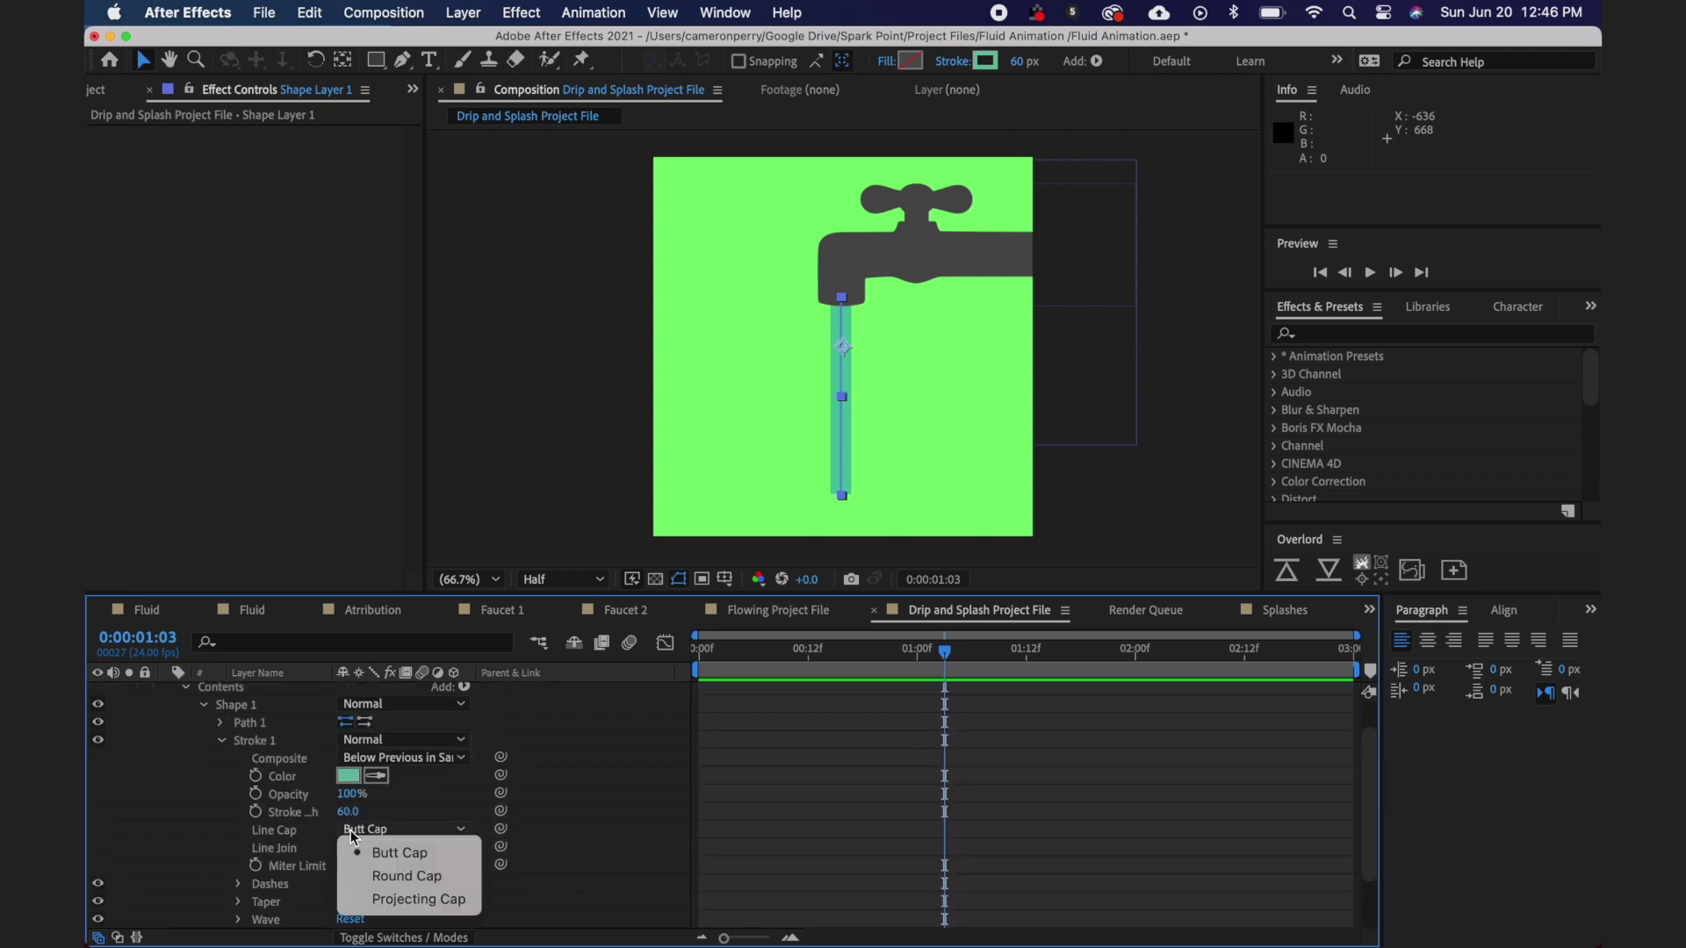
left_click(388, 877)
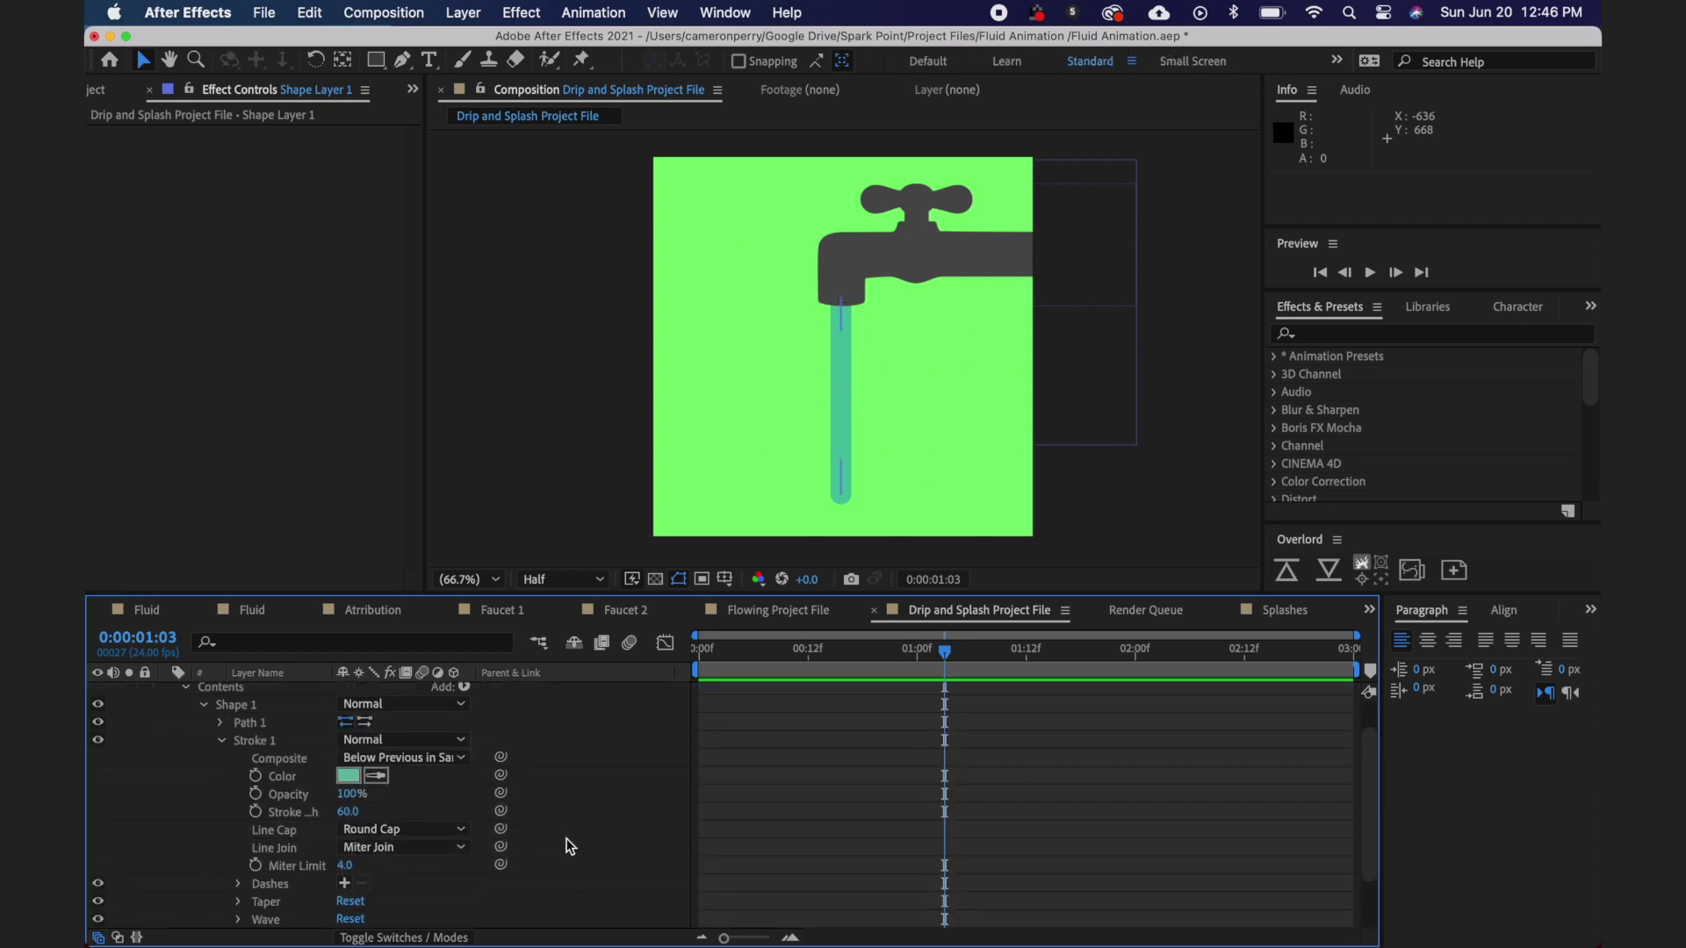
- Taper the stroke with Start Width 50% and Start Length 100%
scroll(566, 840, "down", 3)
left_click(233, 830)
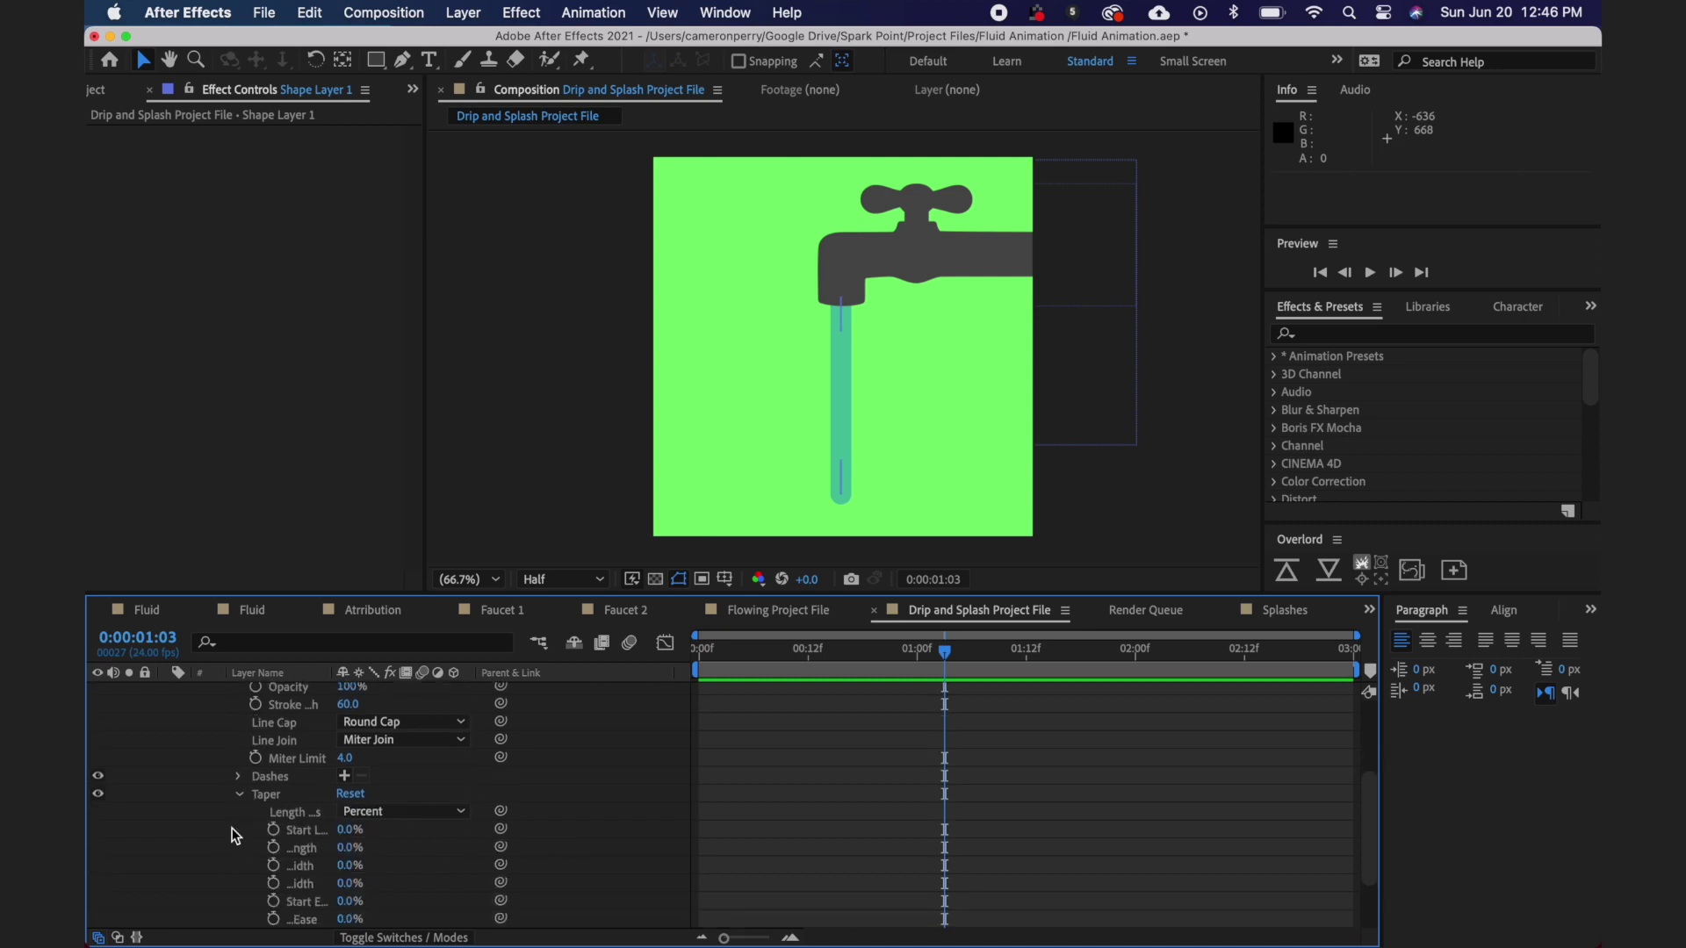
scroll(333, 798, "down", 4)
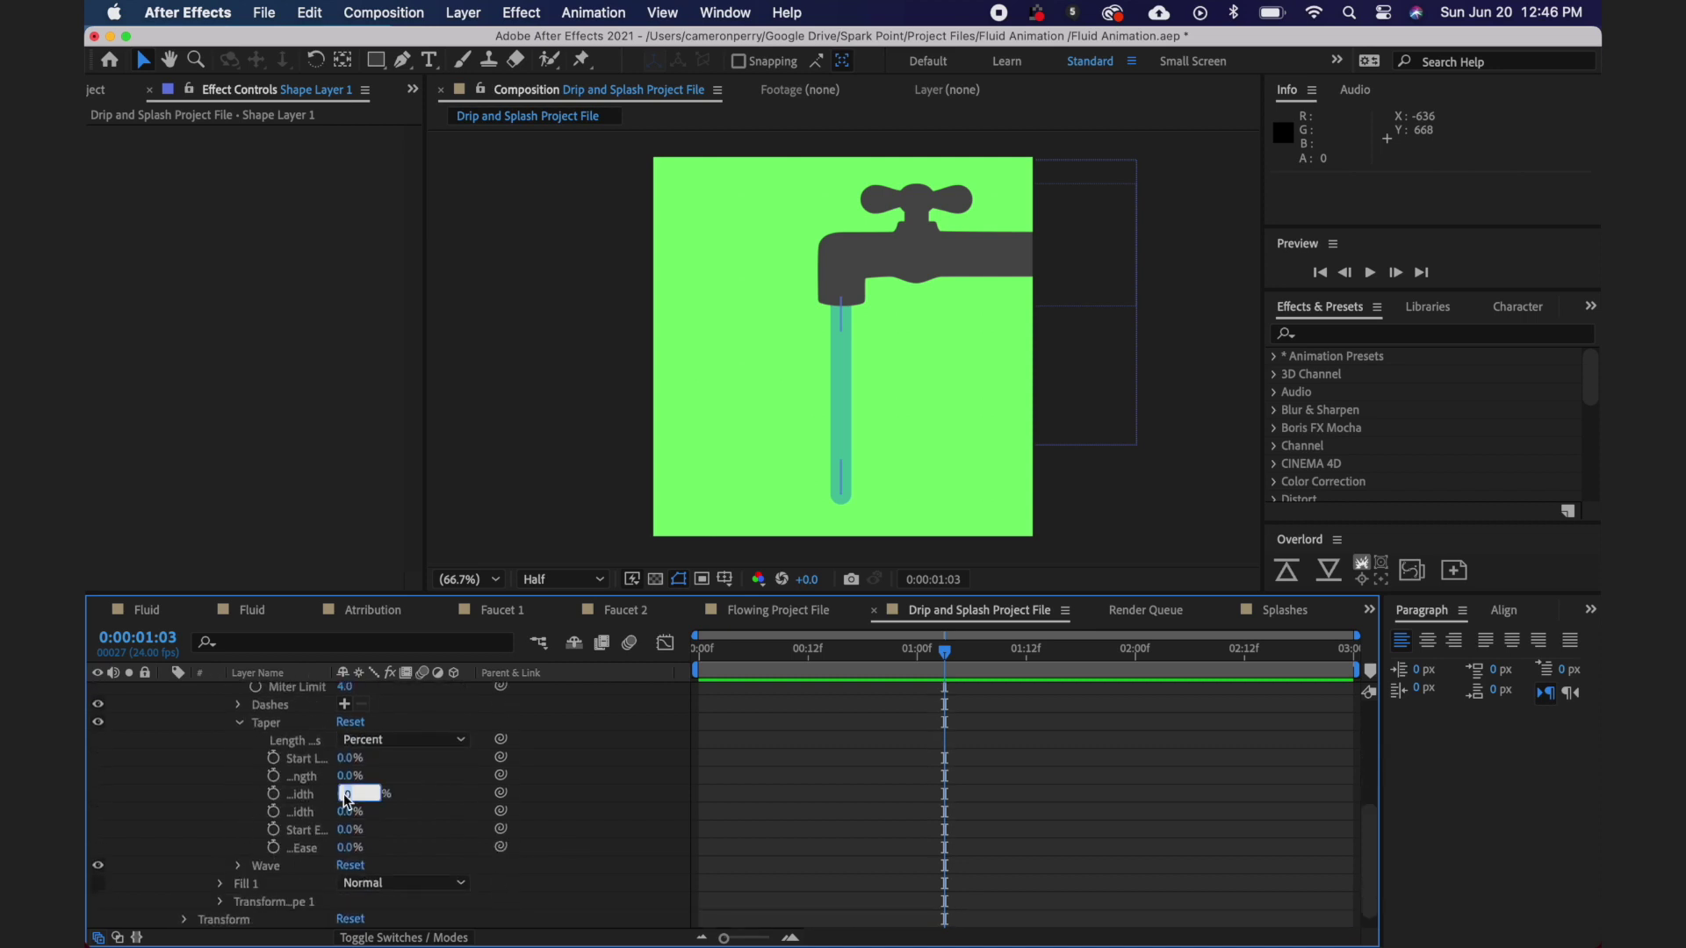
type("50")
key("Return")
left_click(346, 758)
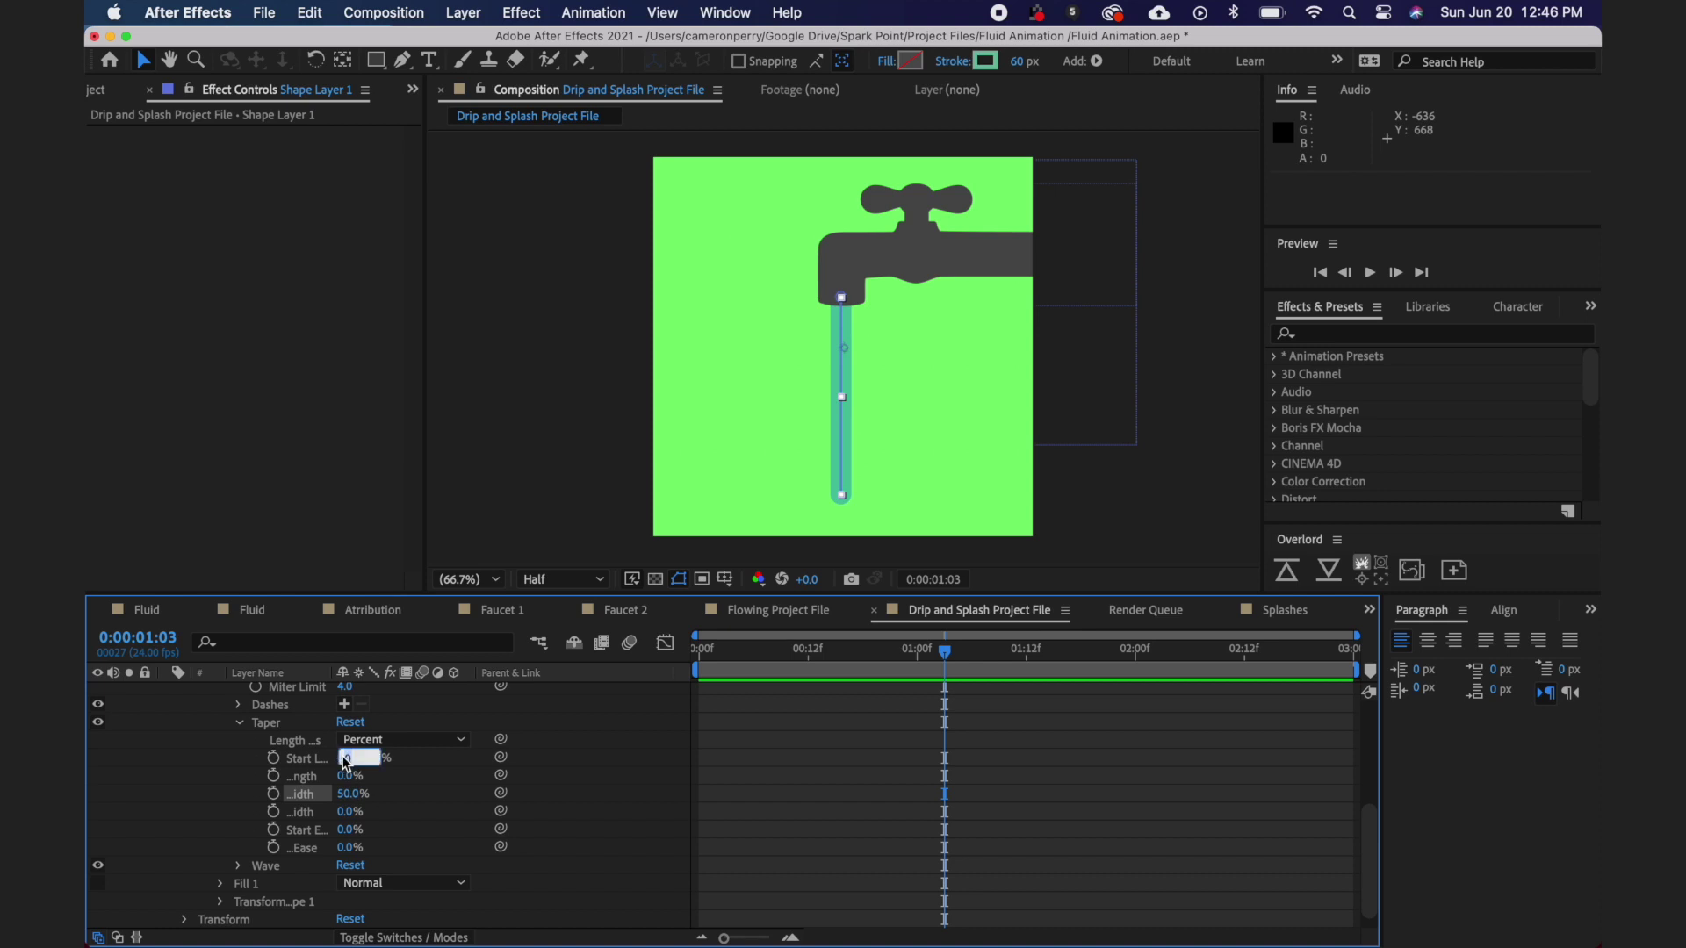
type("100")
key("Return")
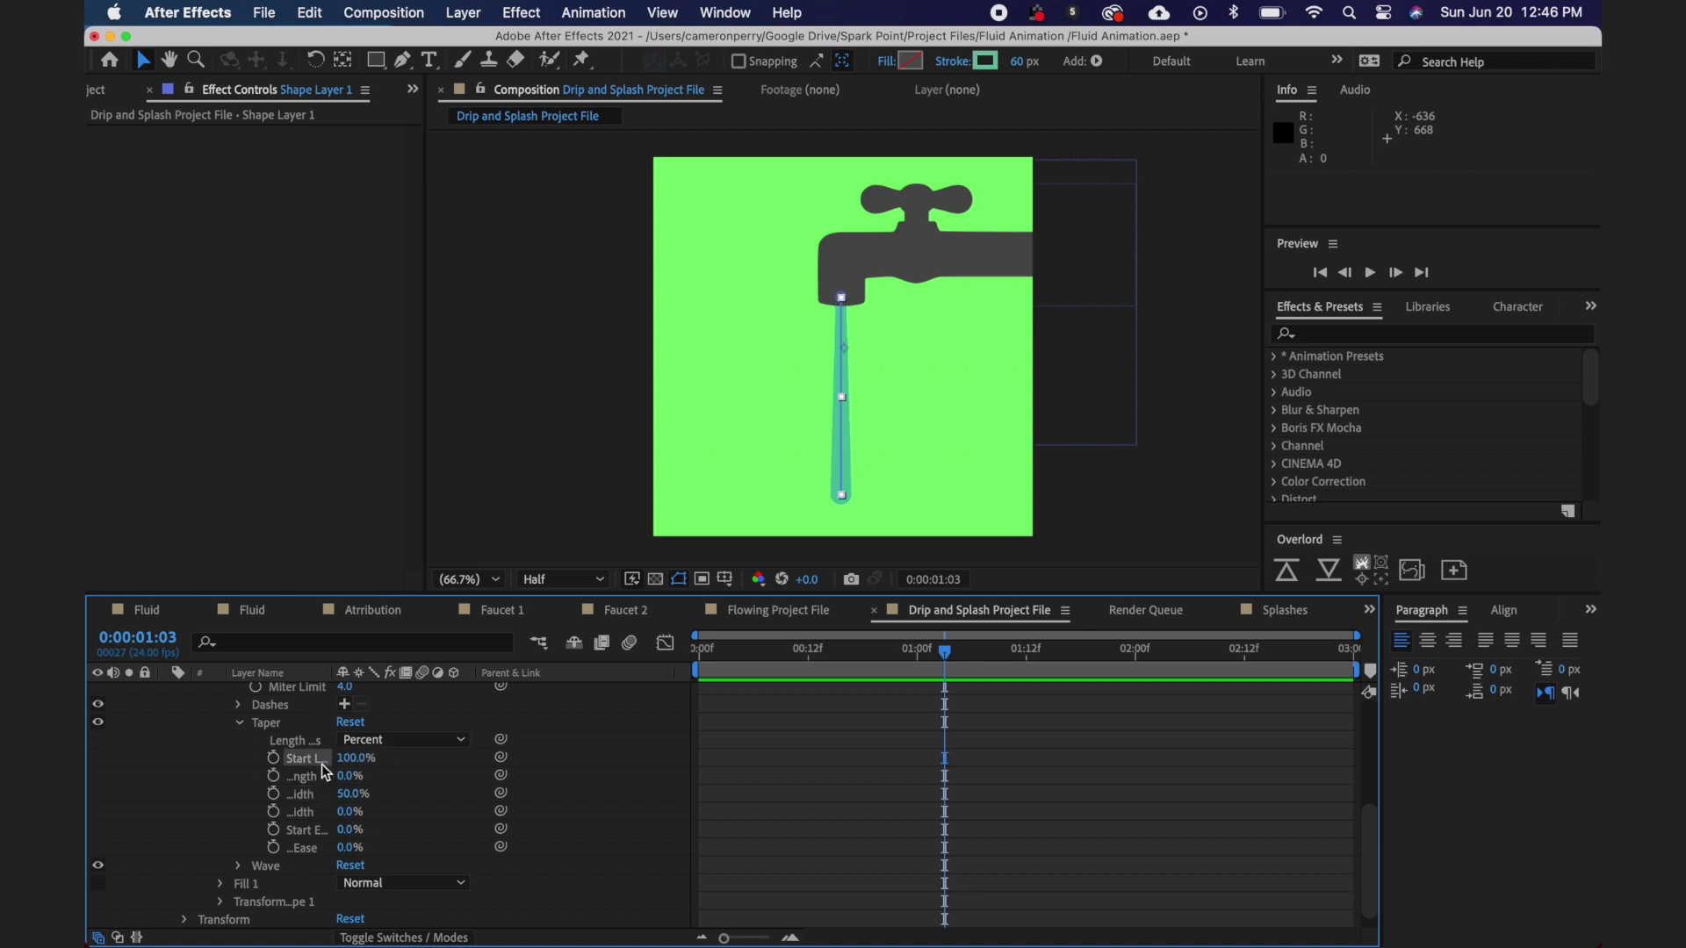
- Add Trim Paths to the drip shape and expand its properties
left_click(249, 782)
scroll(250, 782, "up", 8)
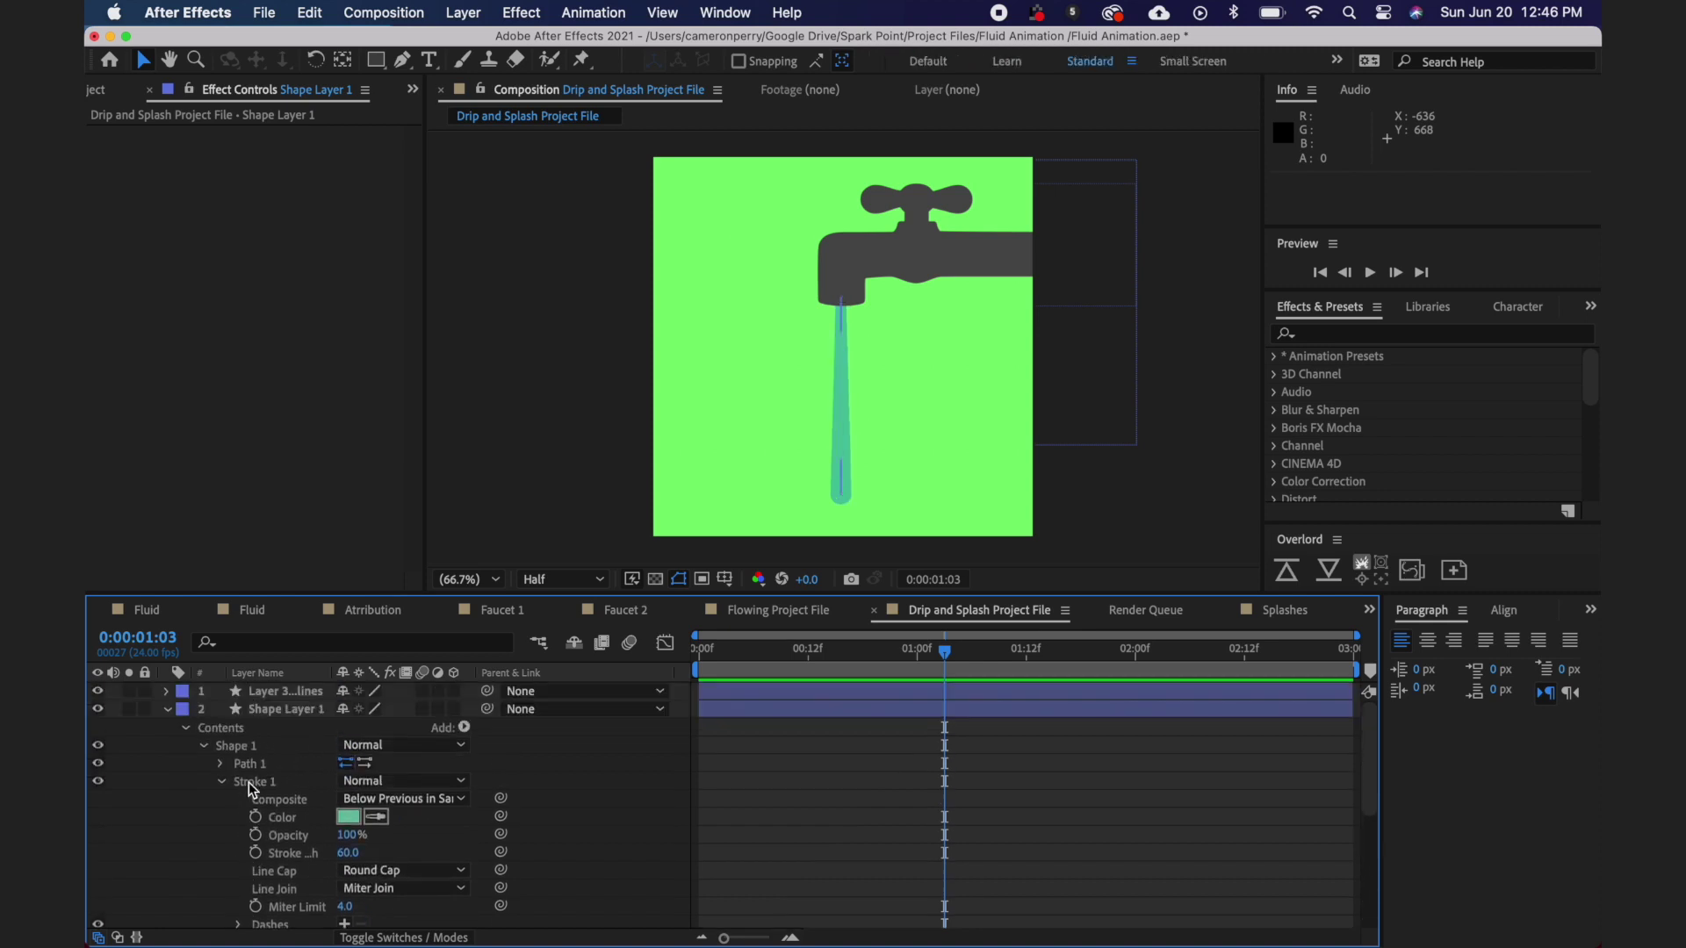
left_click(462, 728)
left_click(514, 837)
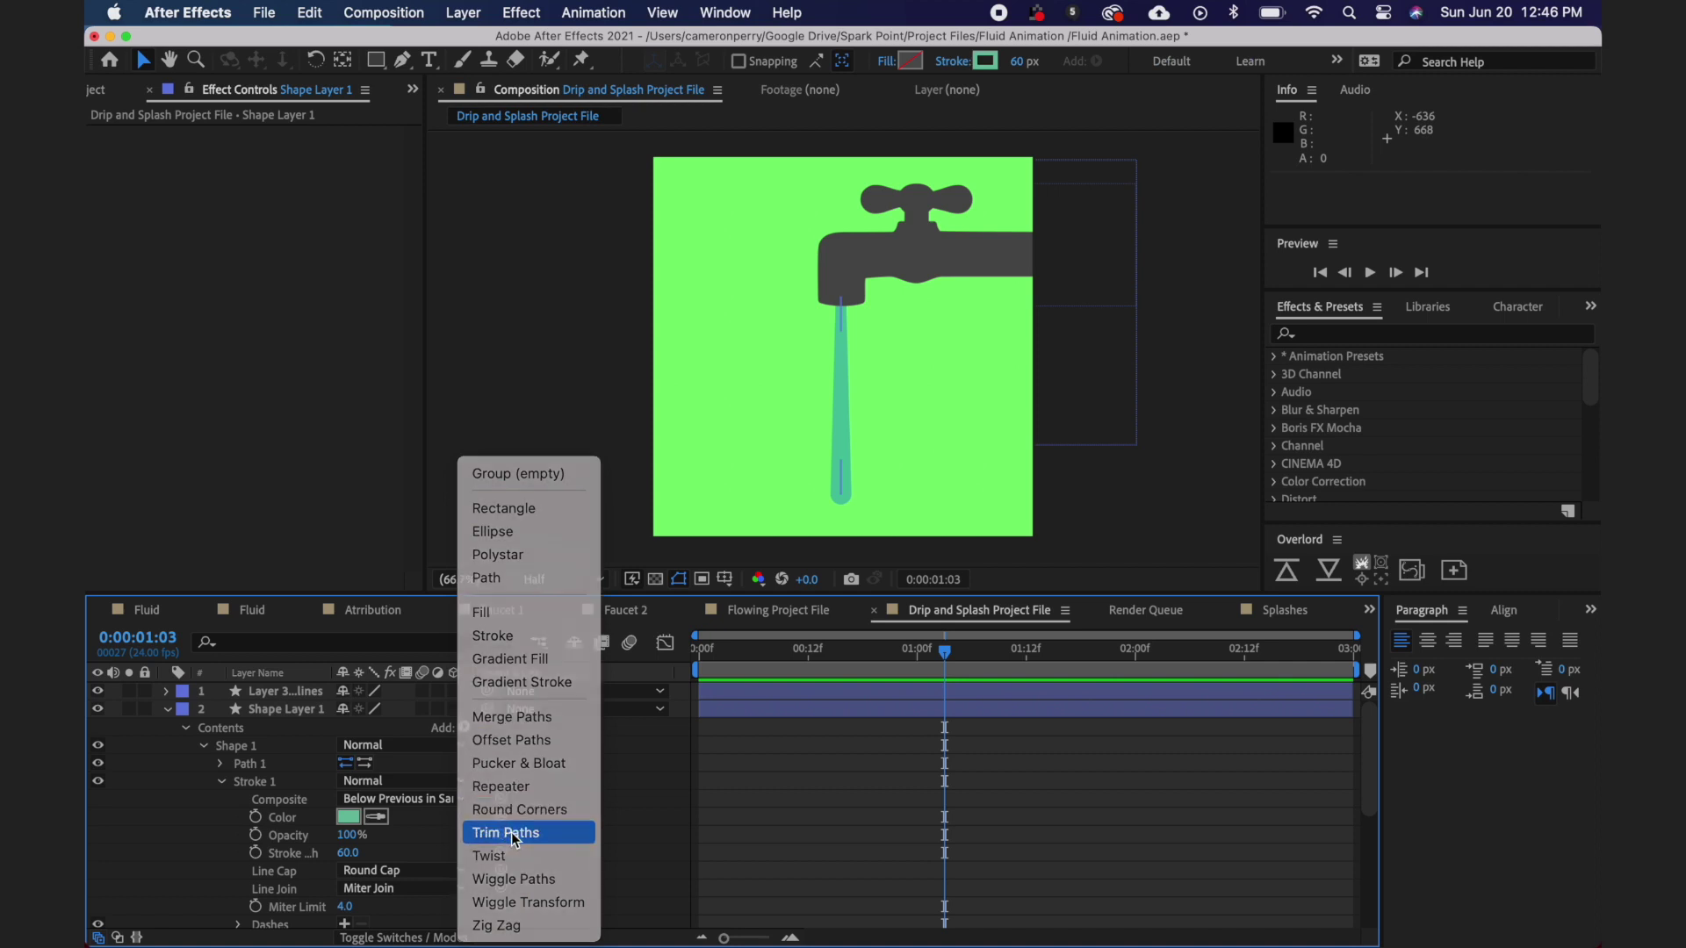
scroll(196, 889, "down", 1)
left_click(201, 887)
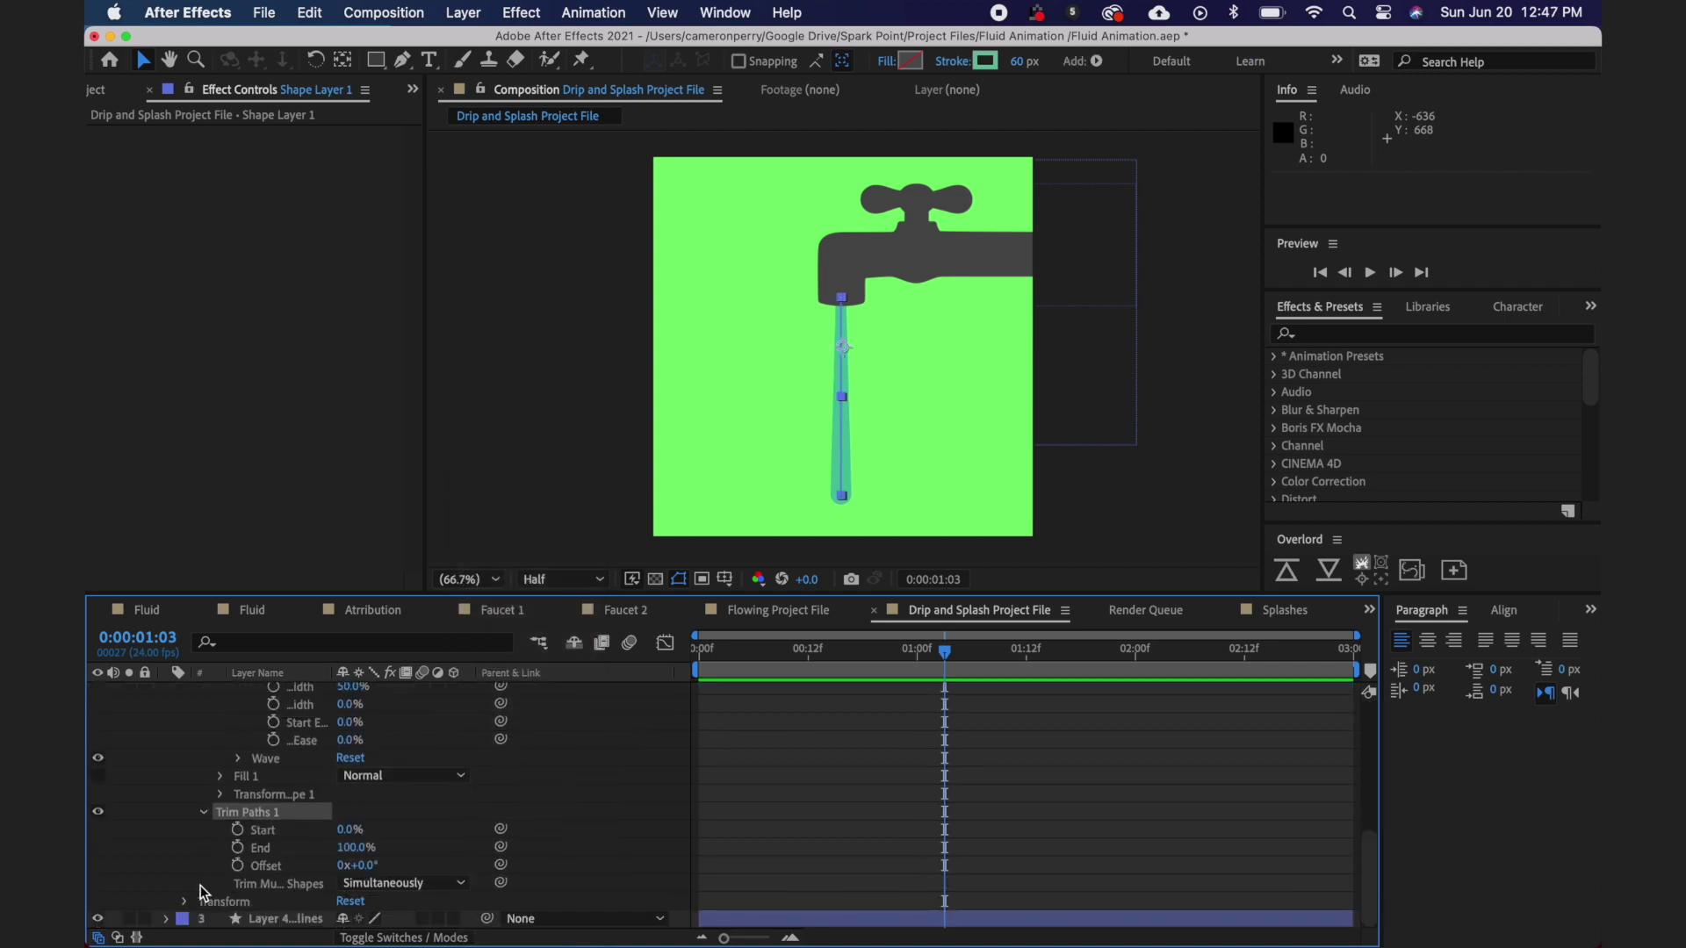
left_click(352, 848)
- Keyframe Trim Paths End at 0% on frame 0, then raise it to 12% at frame 15
type("0")
key("Return")
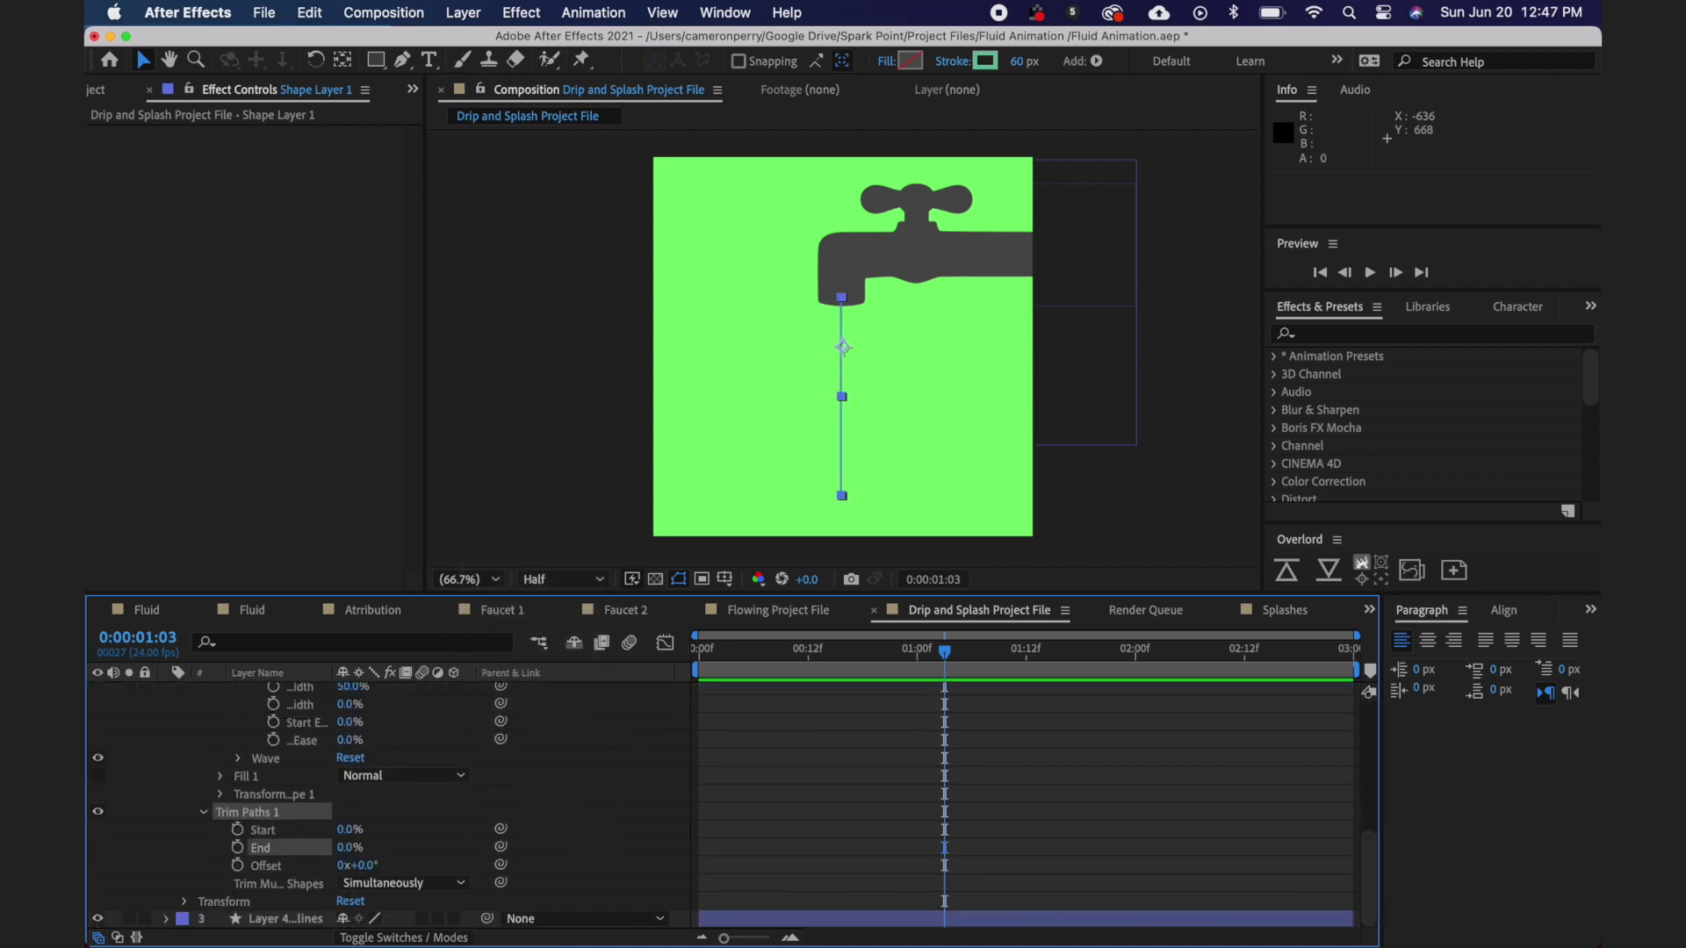
left_click_drag(835, 650, 676, 657)
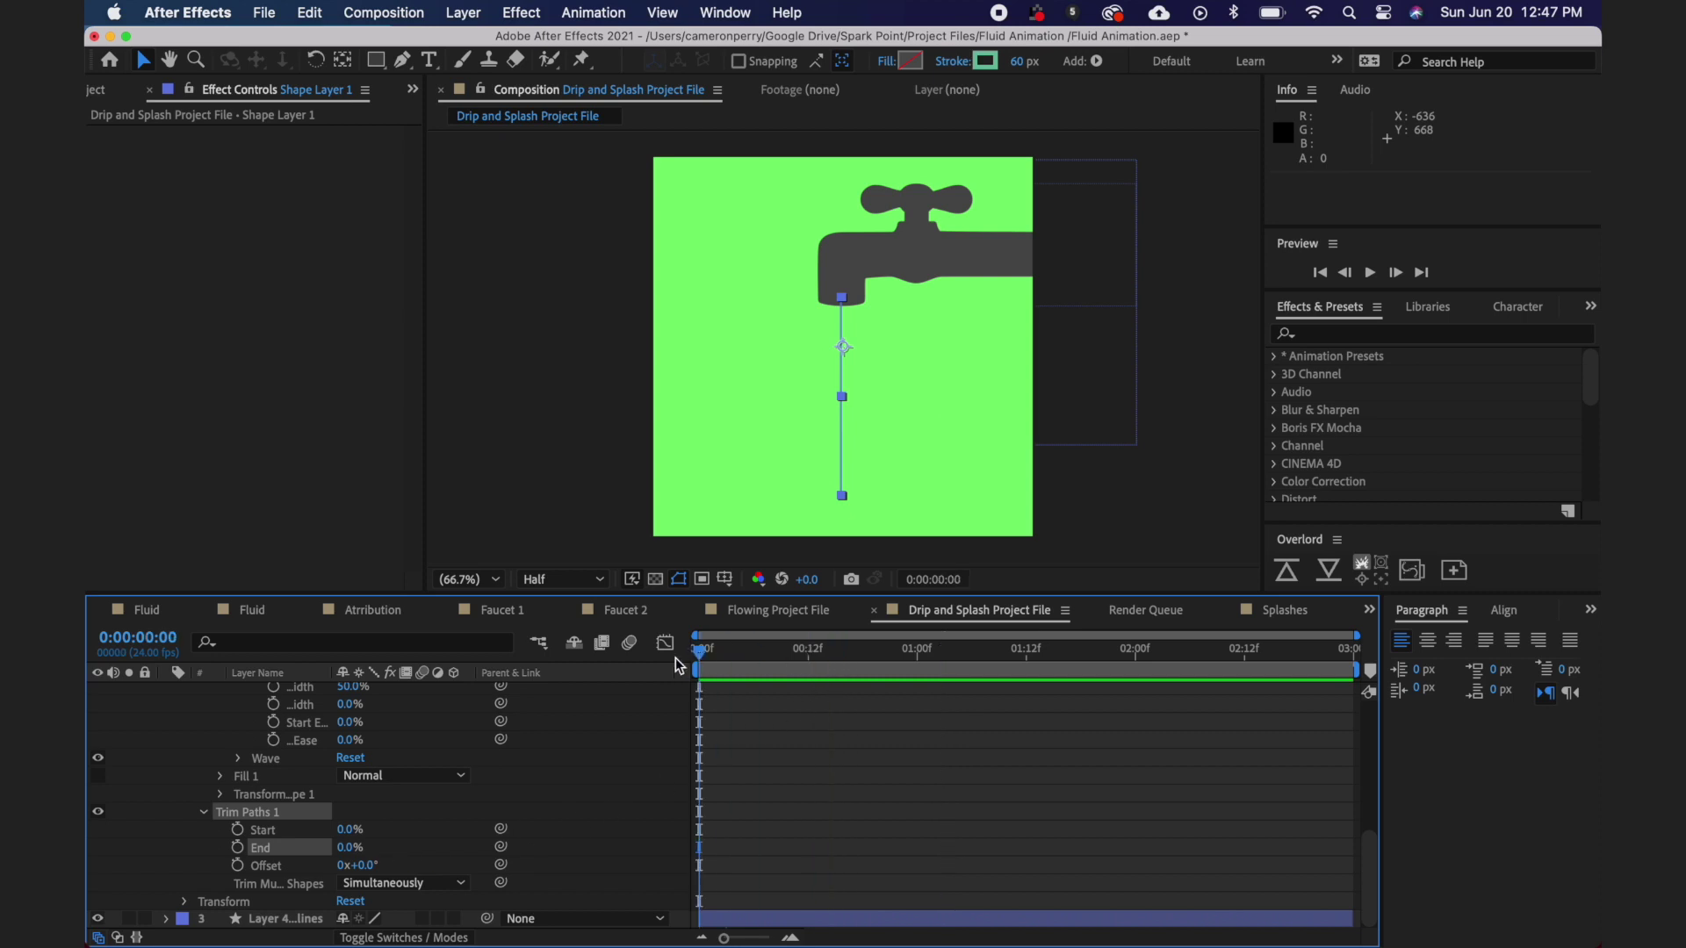
left_click(238, 846)
left_click_drag(781, 661, 835, 661)
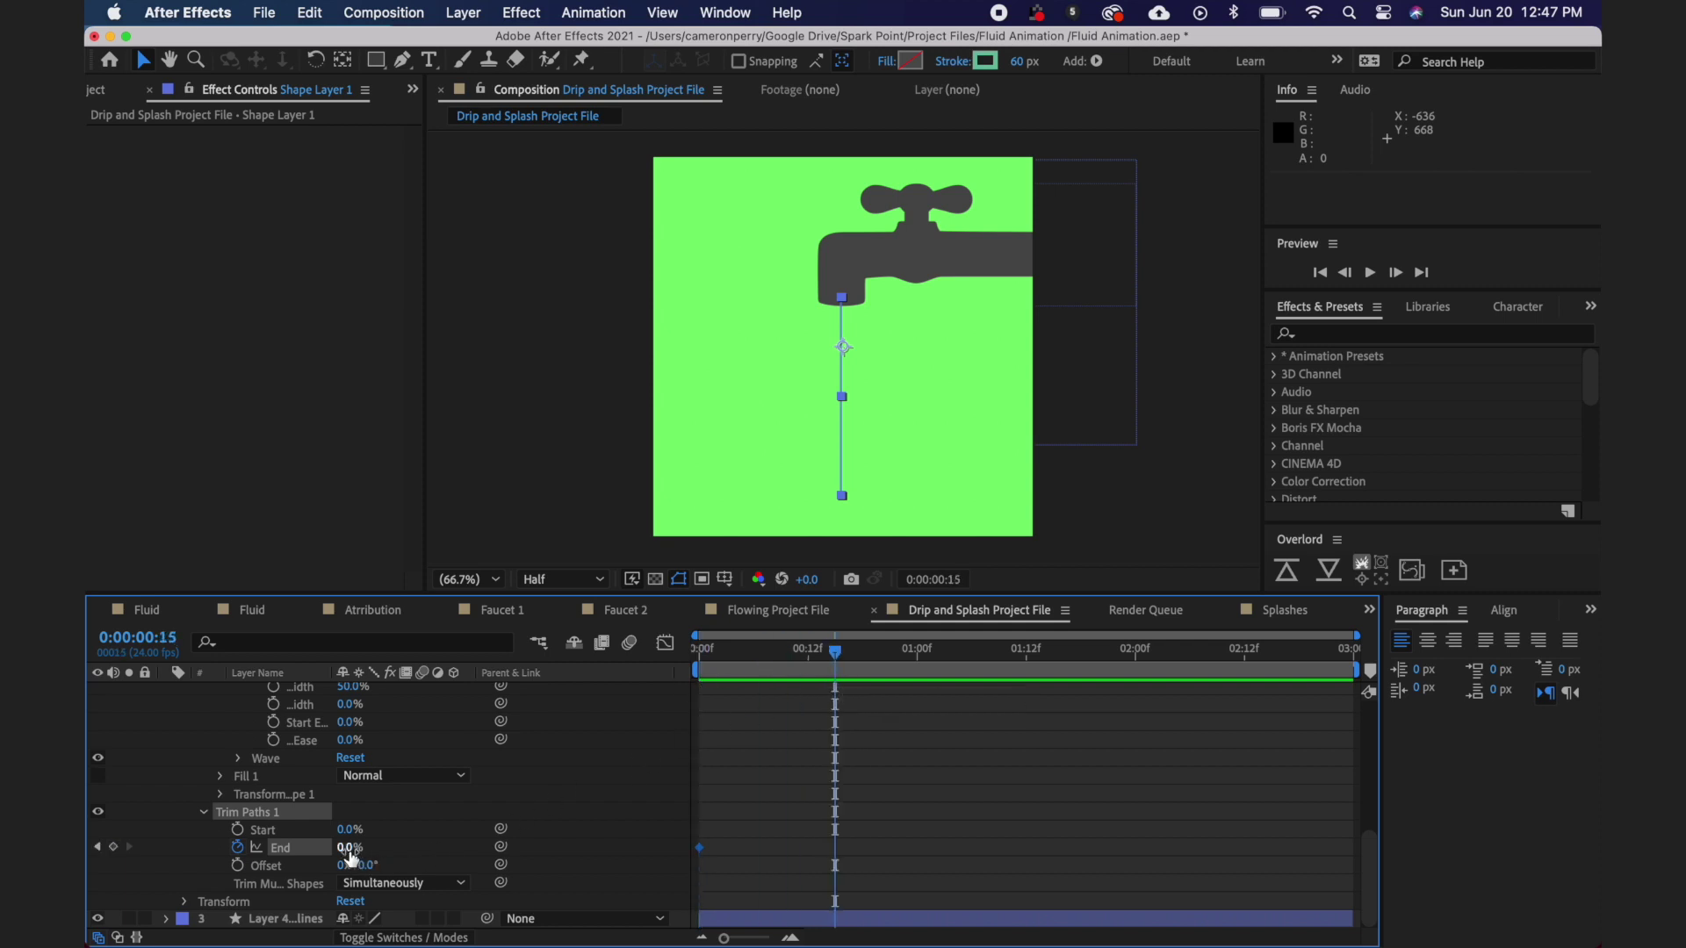
left_click_drag(351, 857, 365, 856)
- Set that End keyframe's incoming and outgoing velocity influence to 80%
right_click(837, 852)
left_click(911, 903)
left_click(673, 449)
type("80")
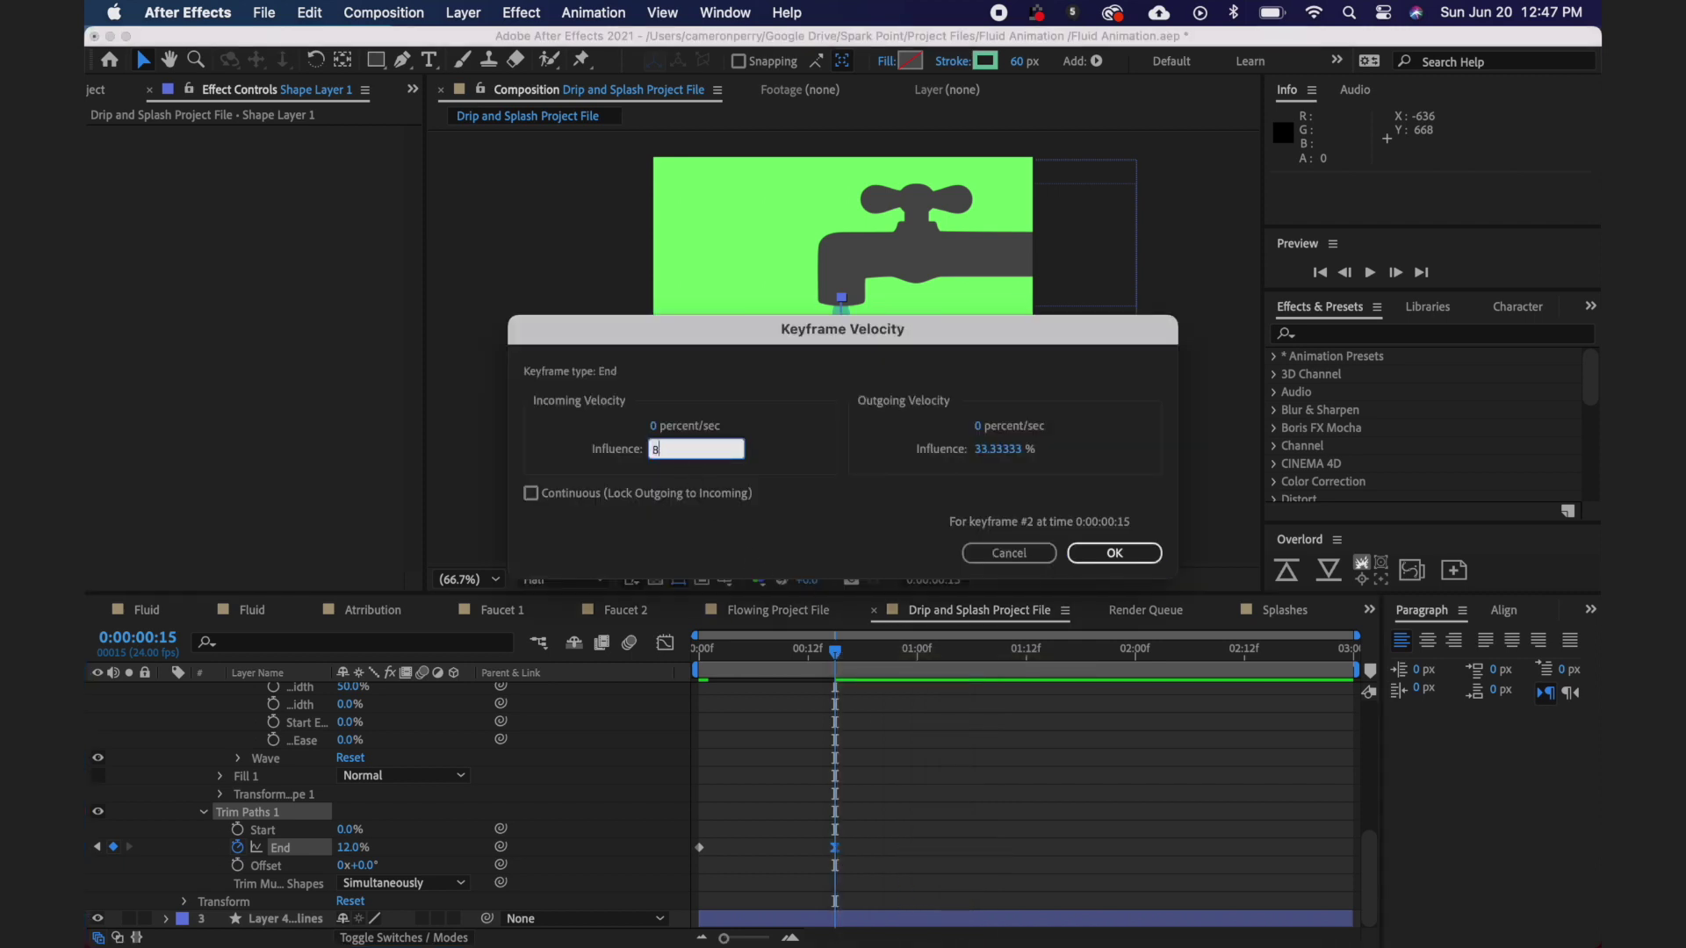
key("Tab")
type("80")
key("Return")
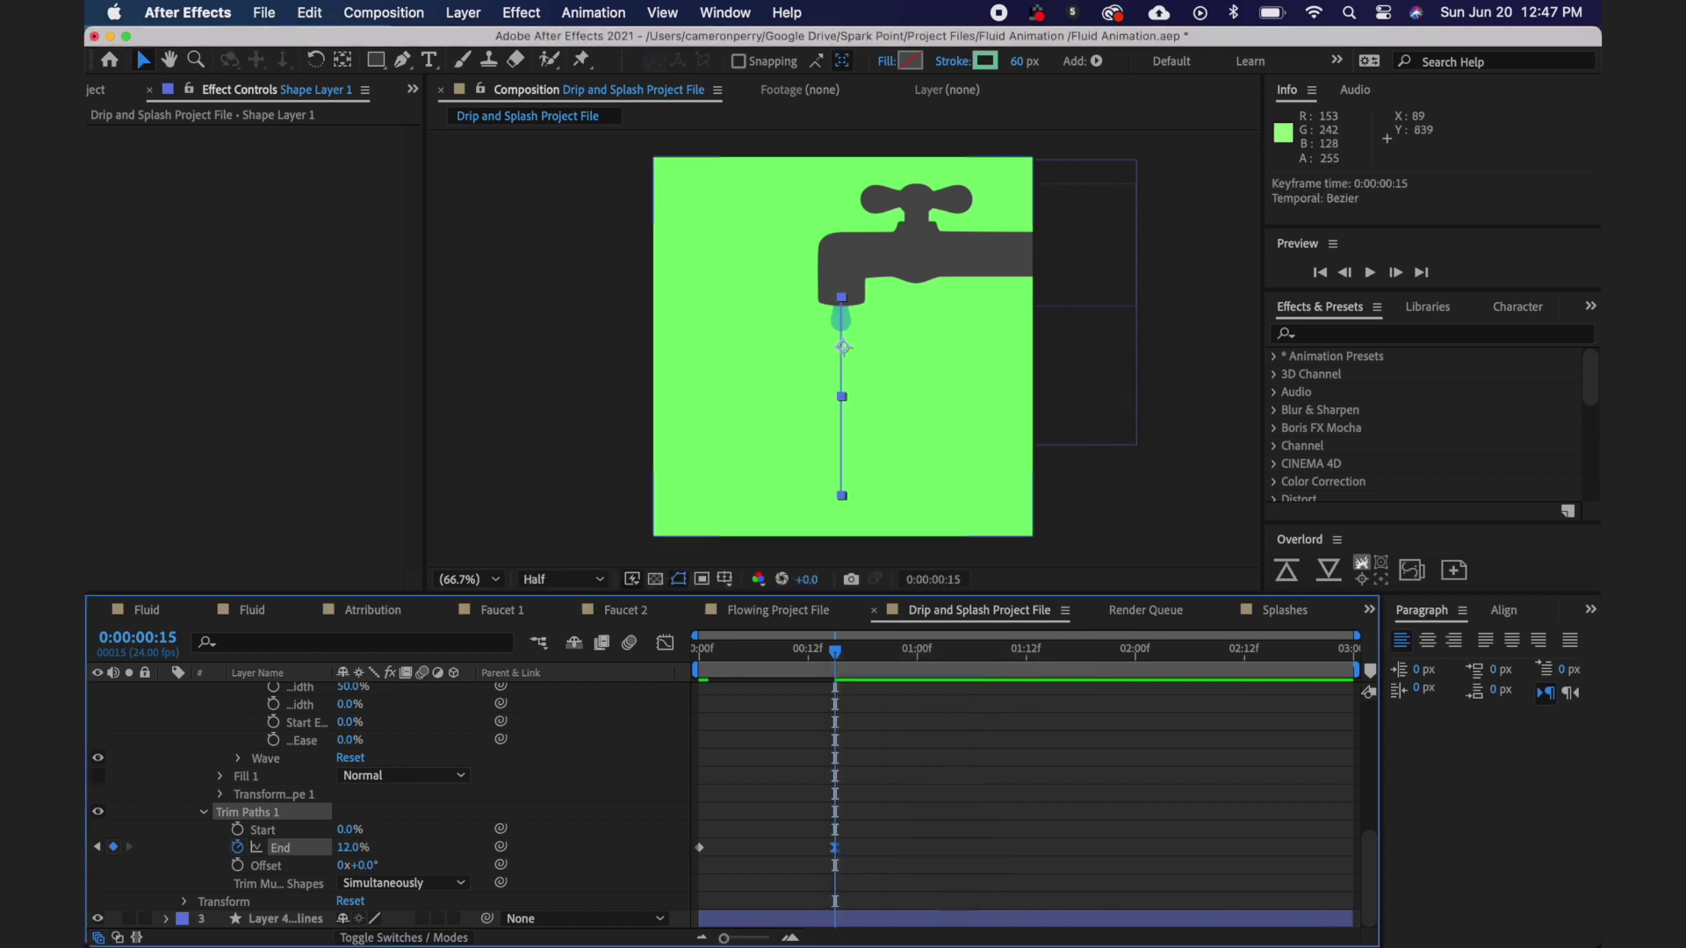
- Keyframe End and Start at frame 19, then set End 100% and Start 99% at 1:01
key("super+Down")
key("super+Right")
key("super+Right")
key("super+Right")
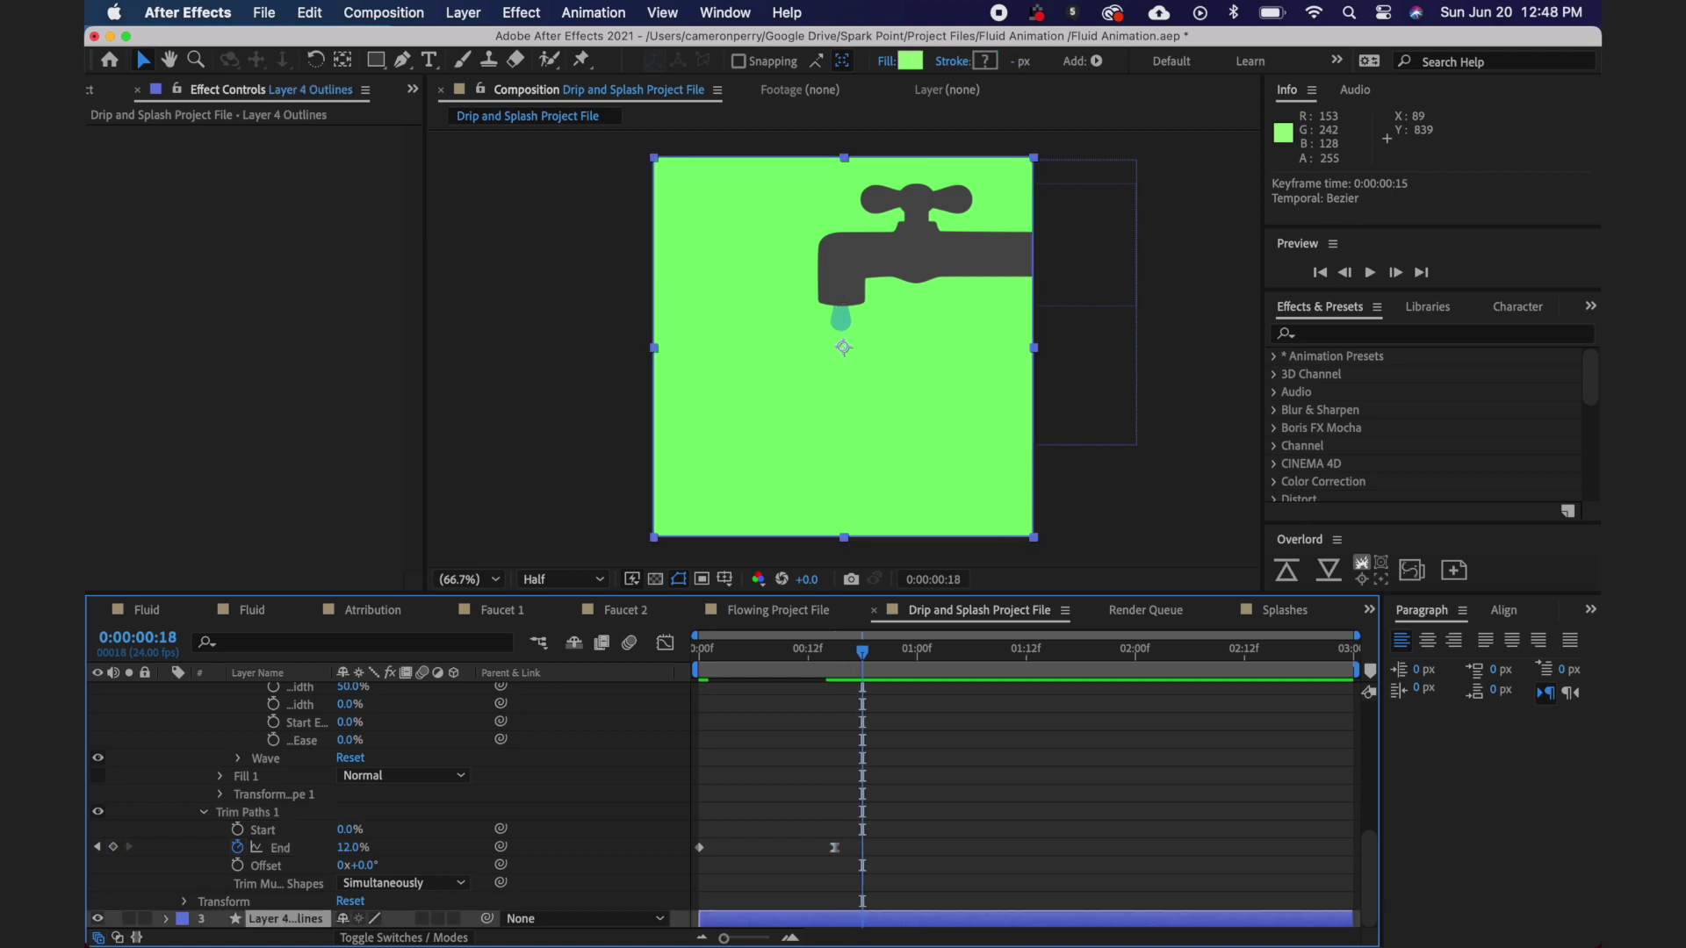
key("Page_Down")
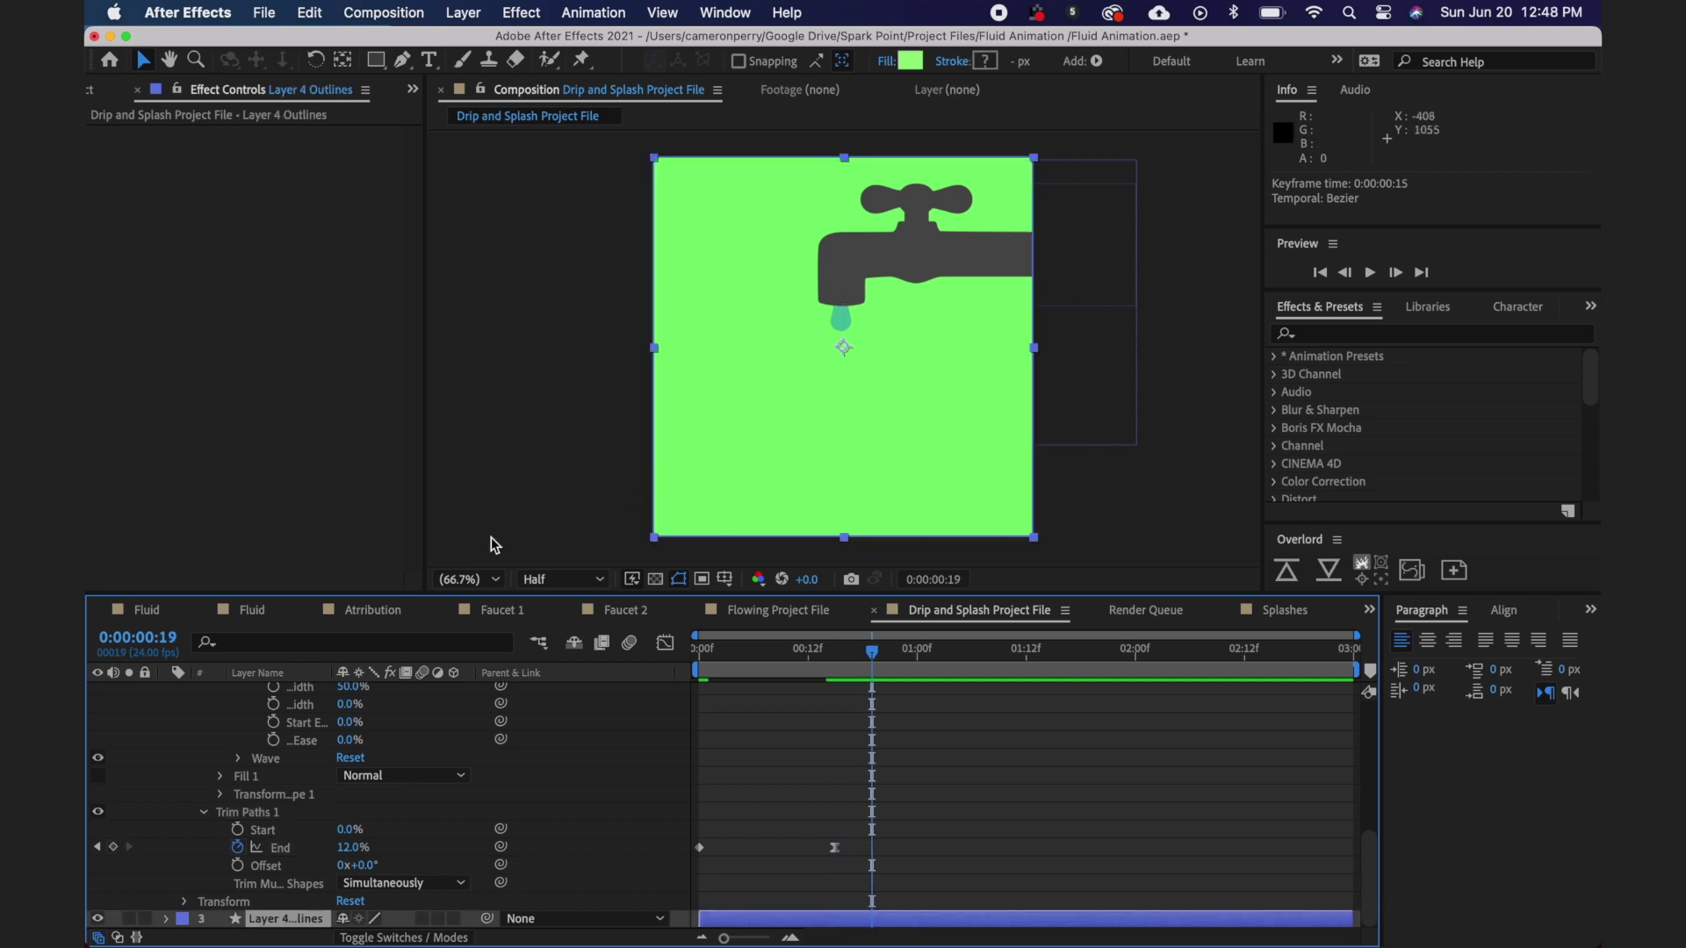
left_click(114, 848)
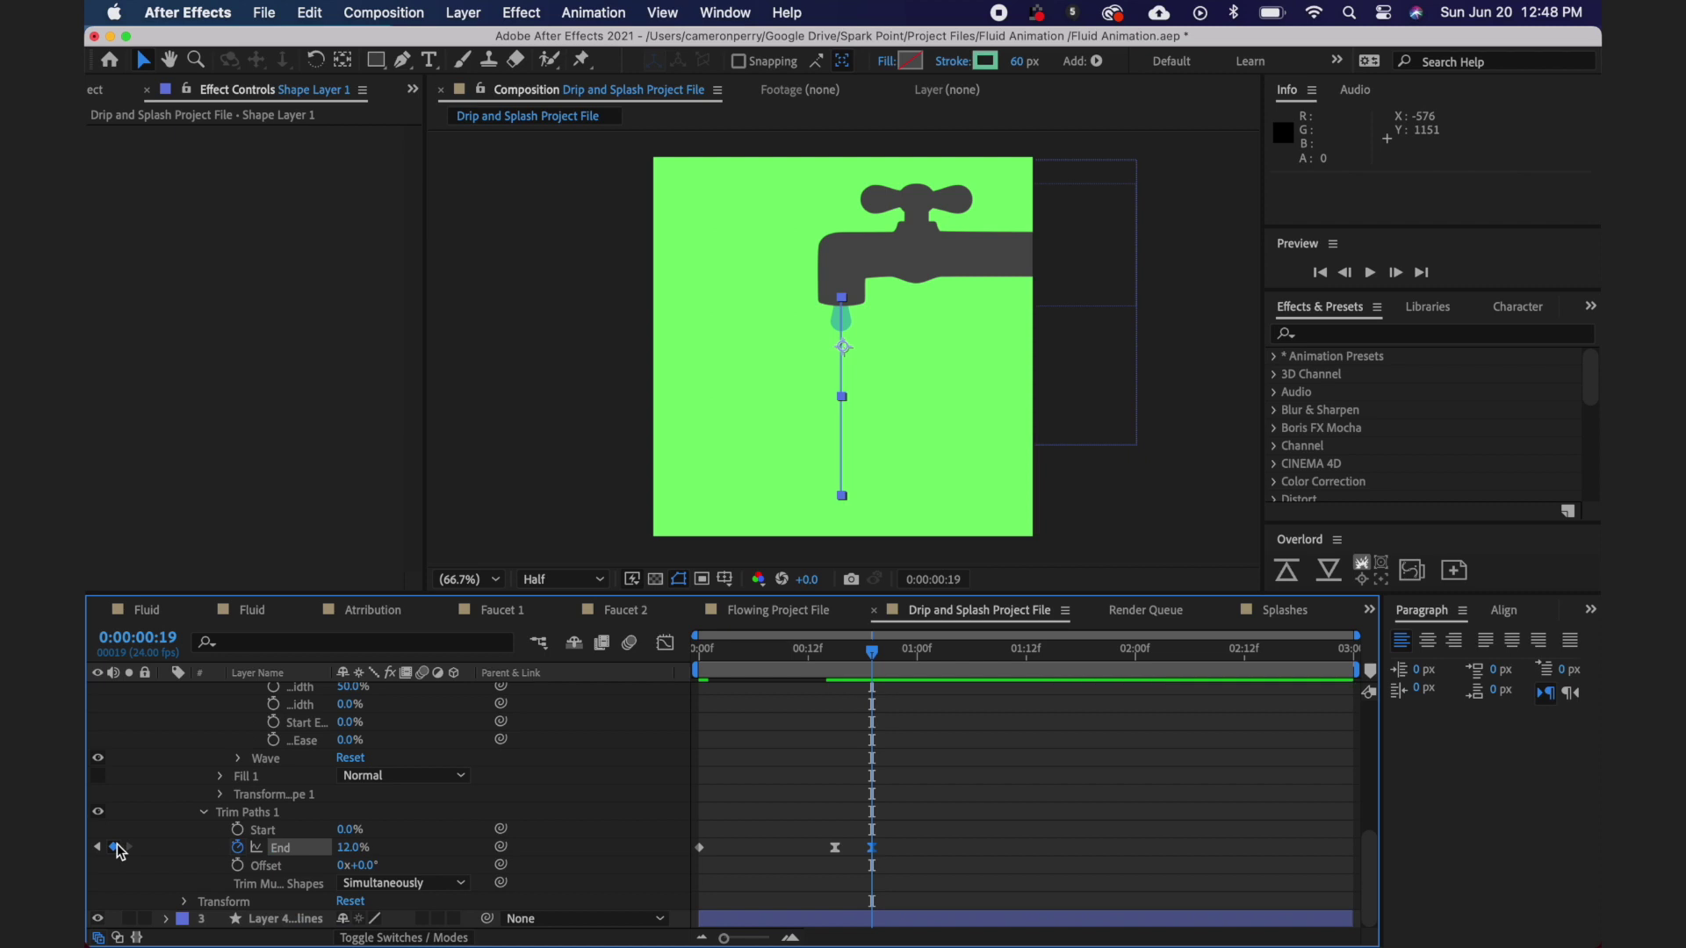
left_click(237, 830)
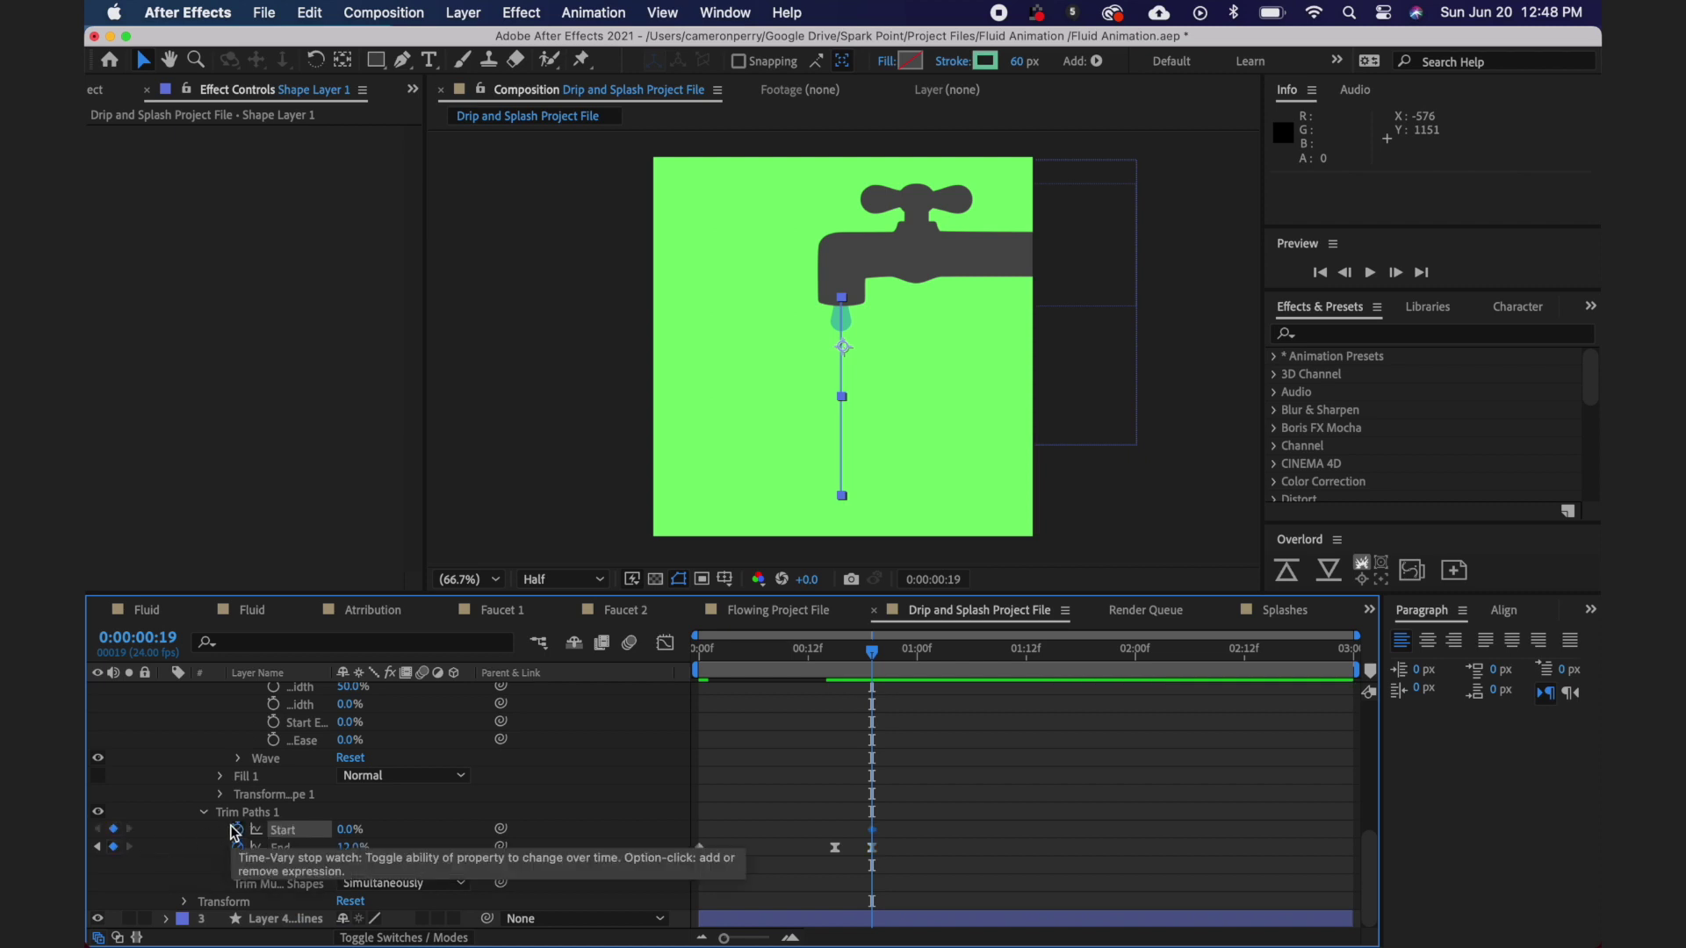
key("Page_Down")
key("Page_Down")
key("Page_Down")
key("Page_Down")
key("Page_Down")
key("Page_Down")
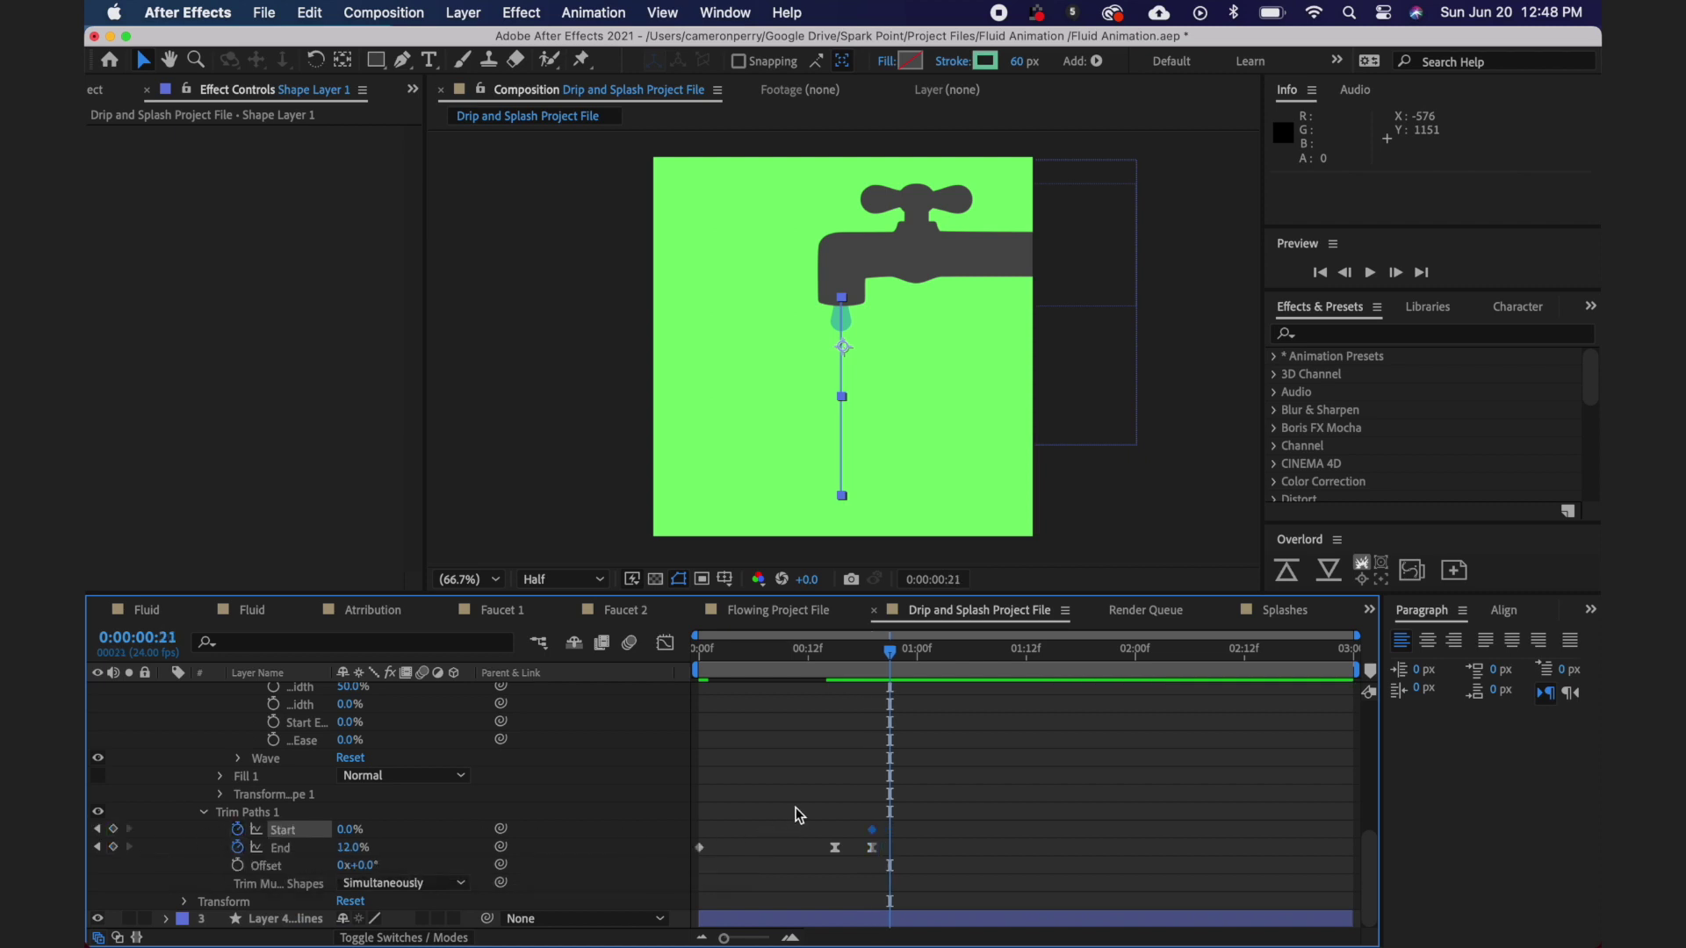
left_click_drag(349, 847, 351, 844)
left_click(349, 830)
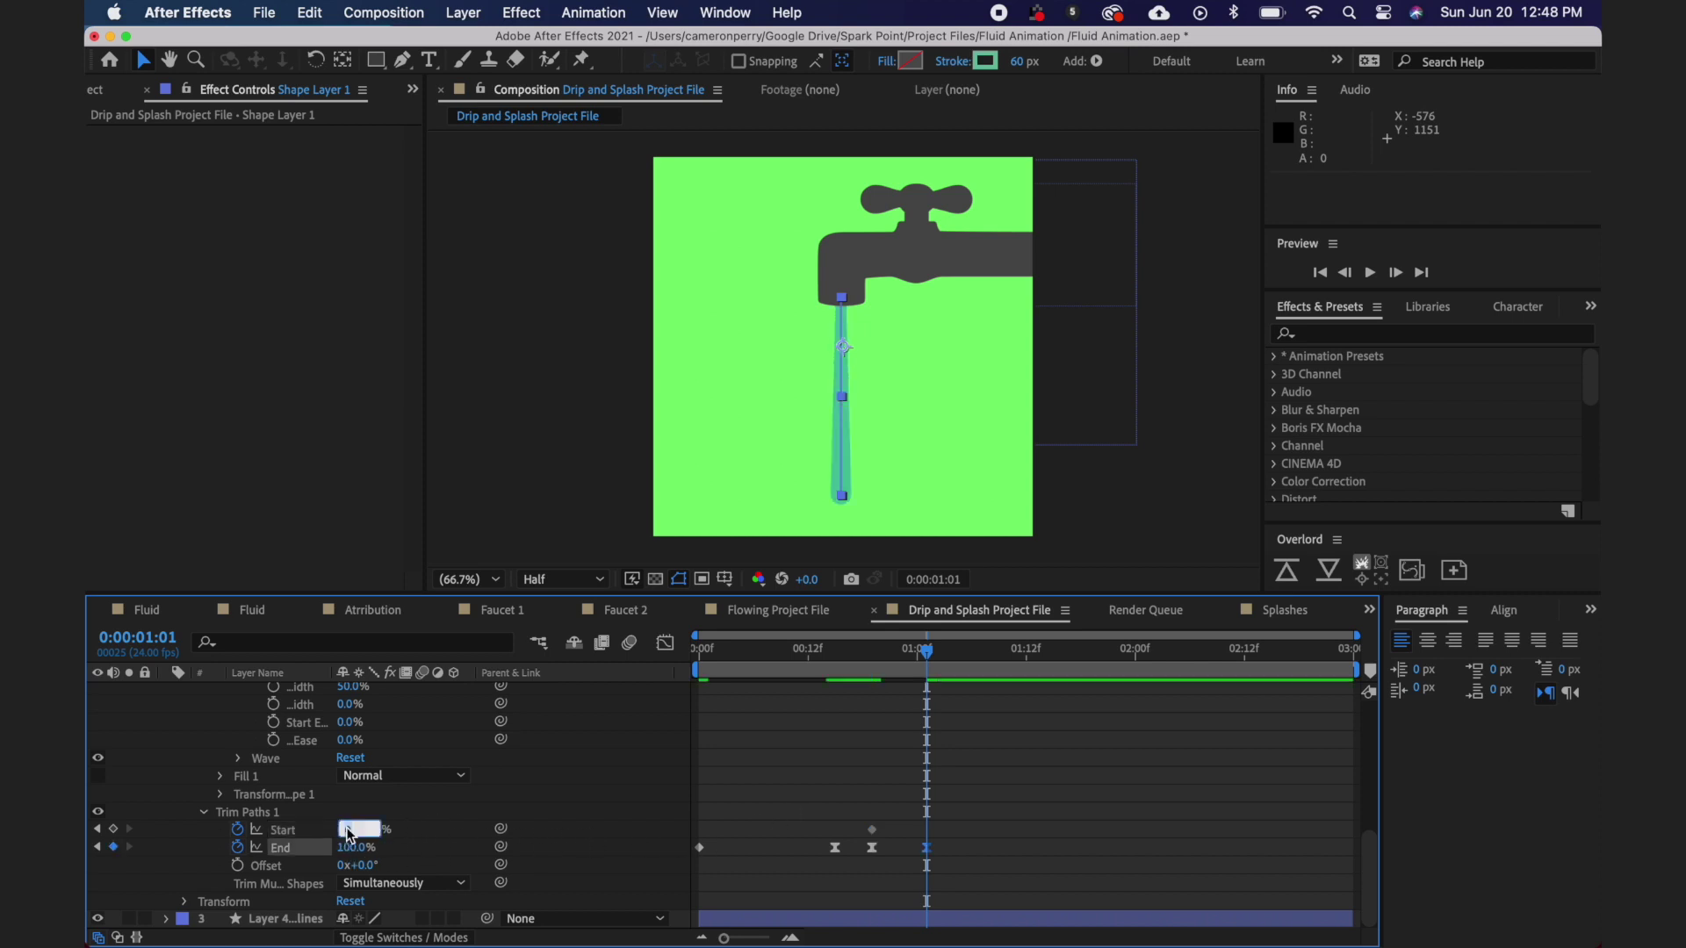
left_click(442, 856)
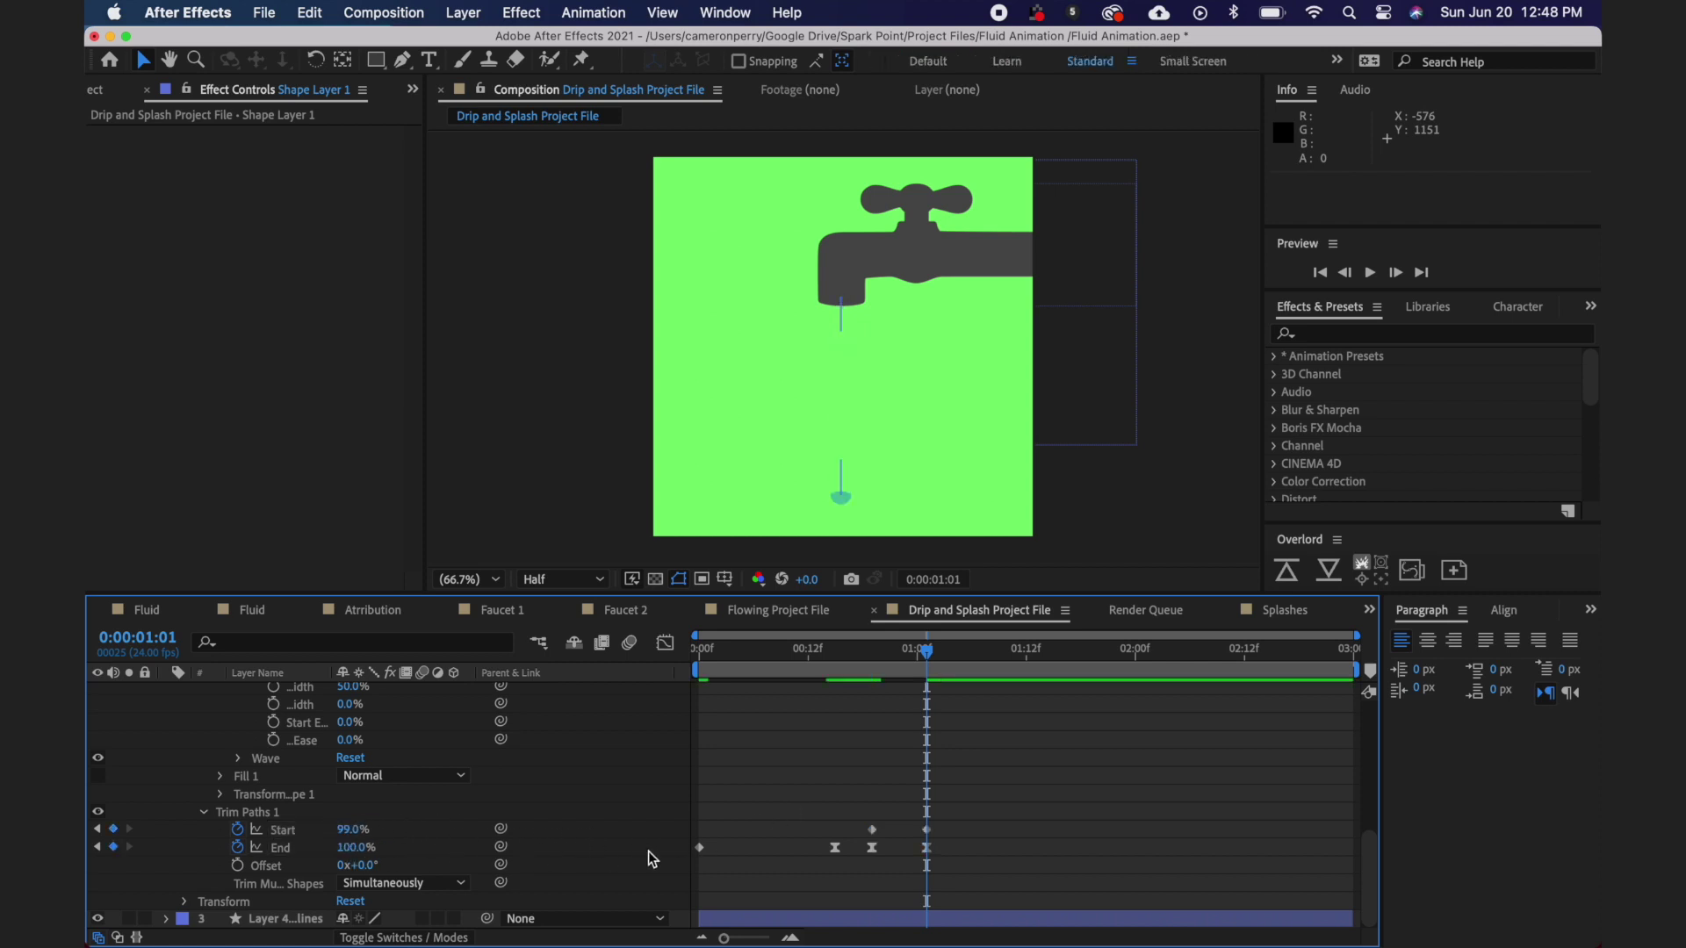
- Easy Ease the frame-19 keyframes, trim the layer to end at one second, and preview
left_click_drag(883, 822, 865, 864)
key("F9")
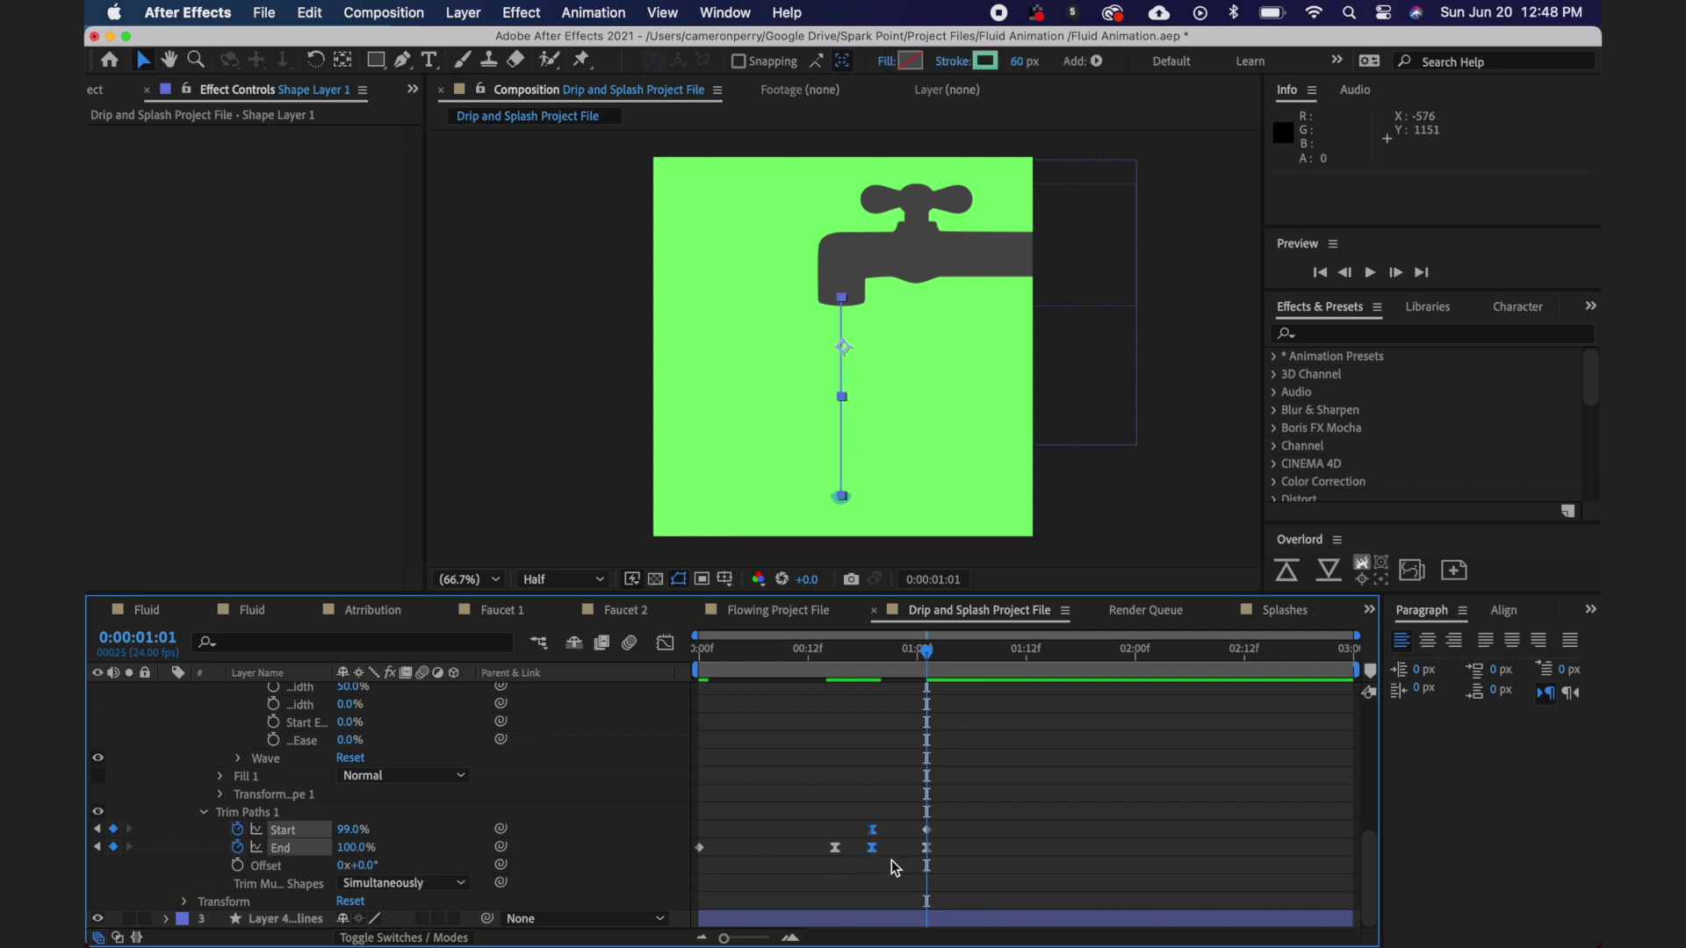
left_click(895, 861)
left_click(929, 851)
left_click(959, 852)
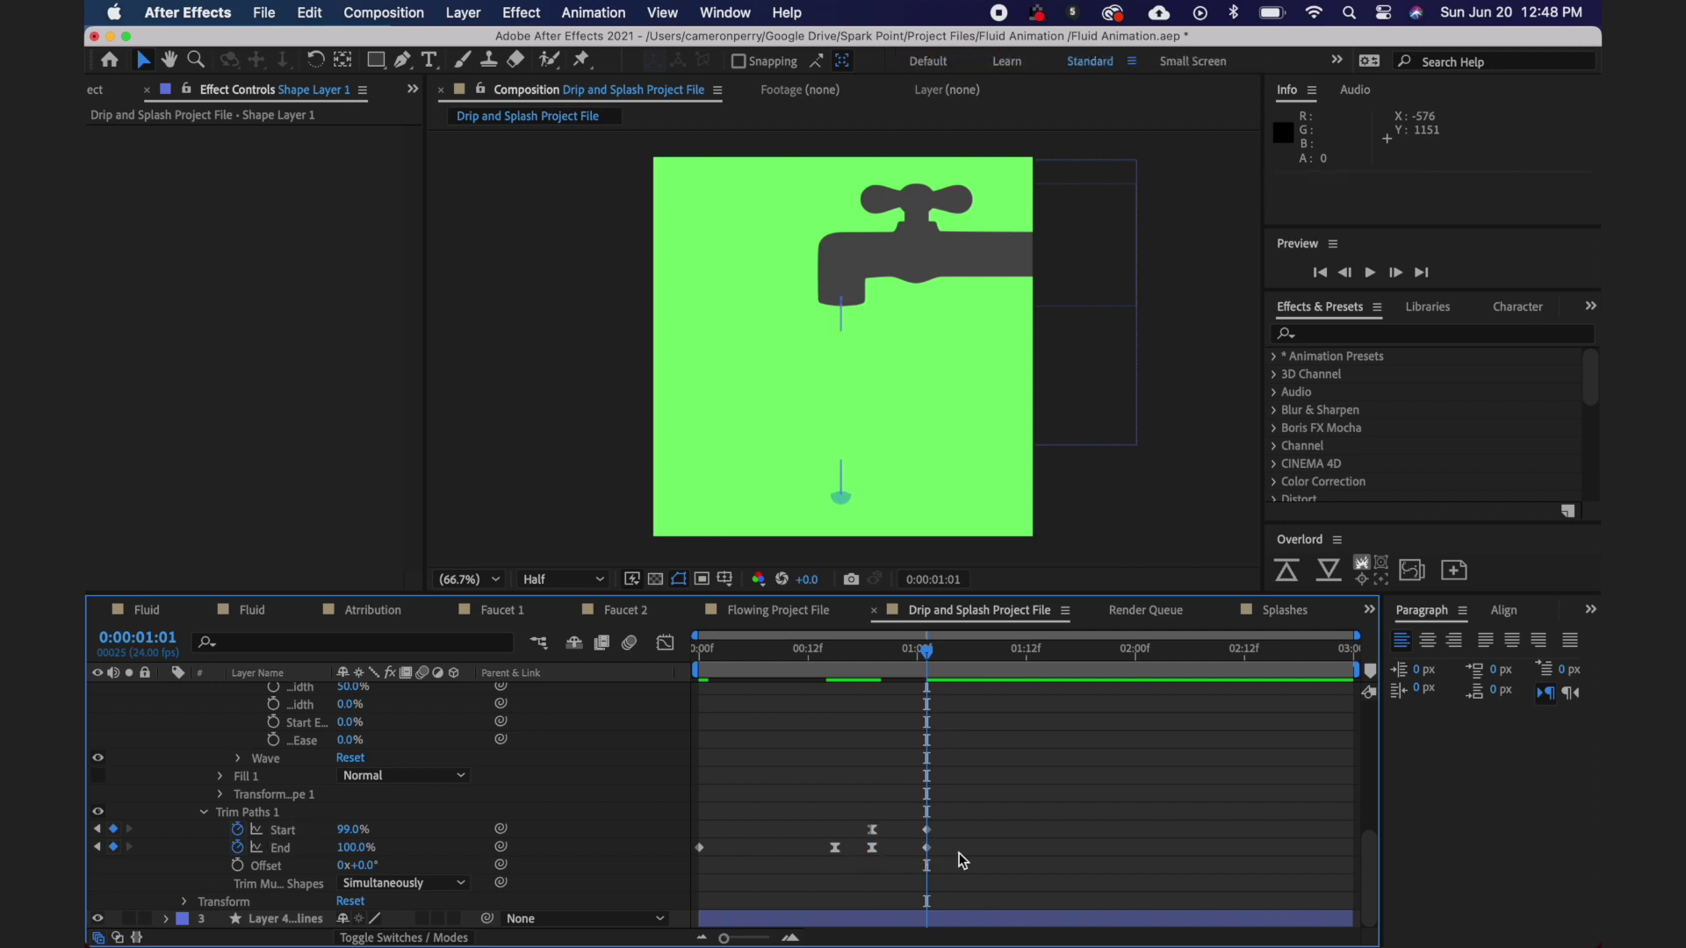
scroll(958, 853, "up", 6)
left_click_drag(1342, 708, 926, 709)
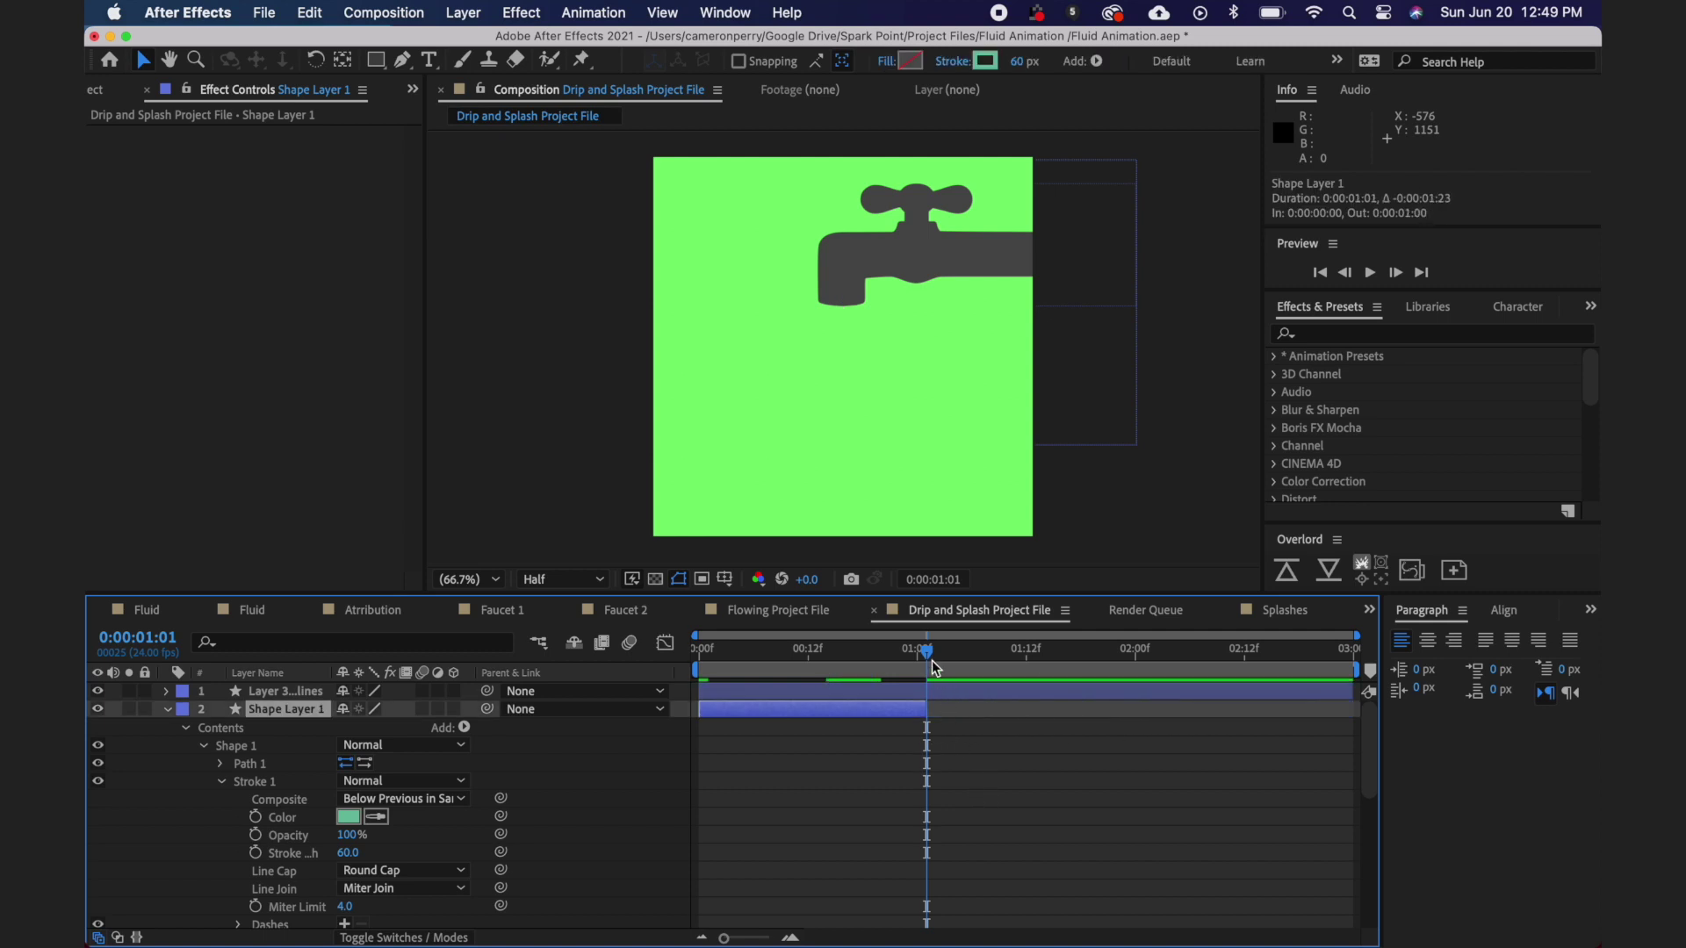
left_click_drag(928, 652, 620, 661)
key("space")
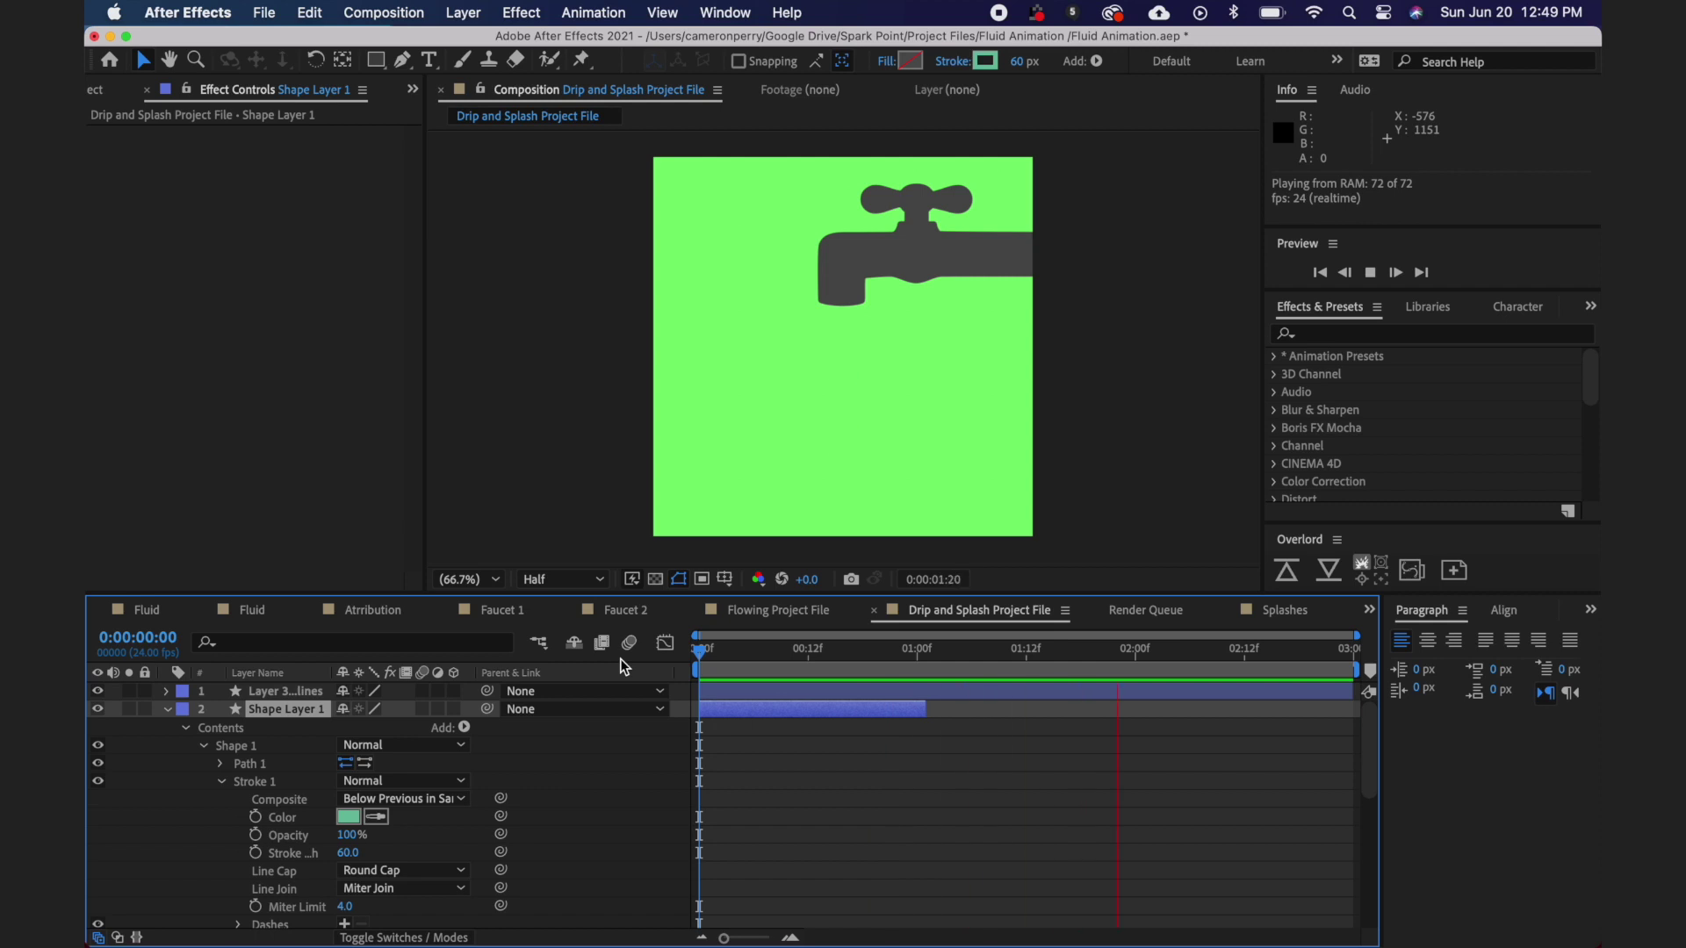
- Save, then draw a new curved 30 px splash path rising from where the drip lands
key("super+s")
left_click_drag(928, 655, 917, 656)
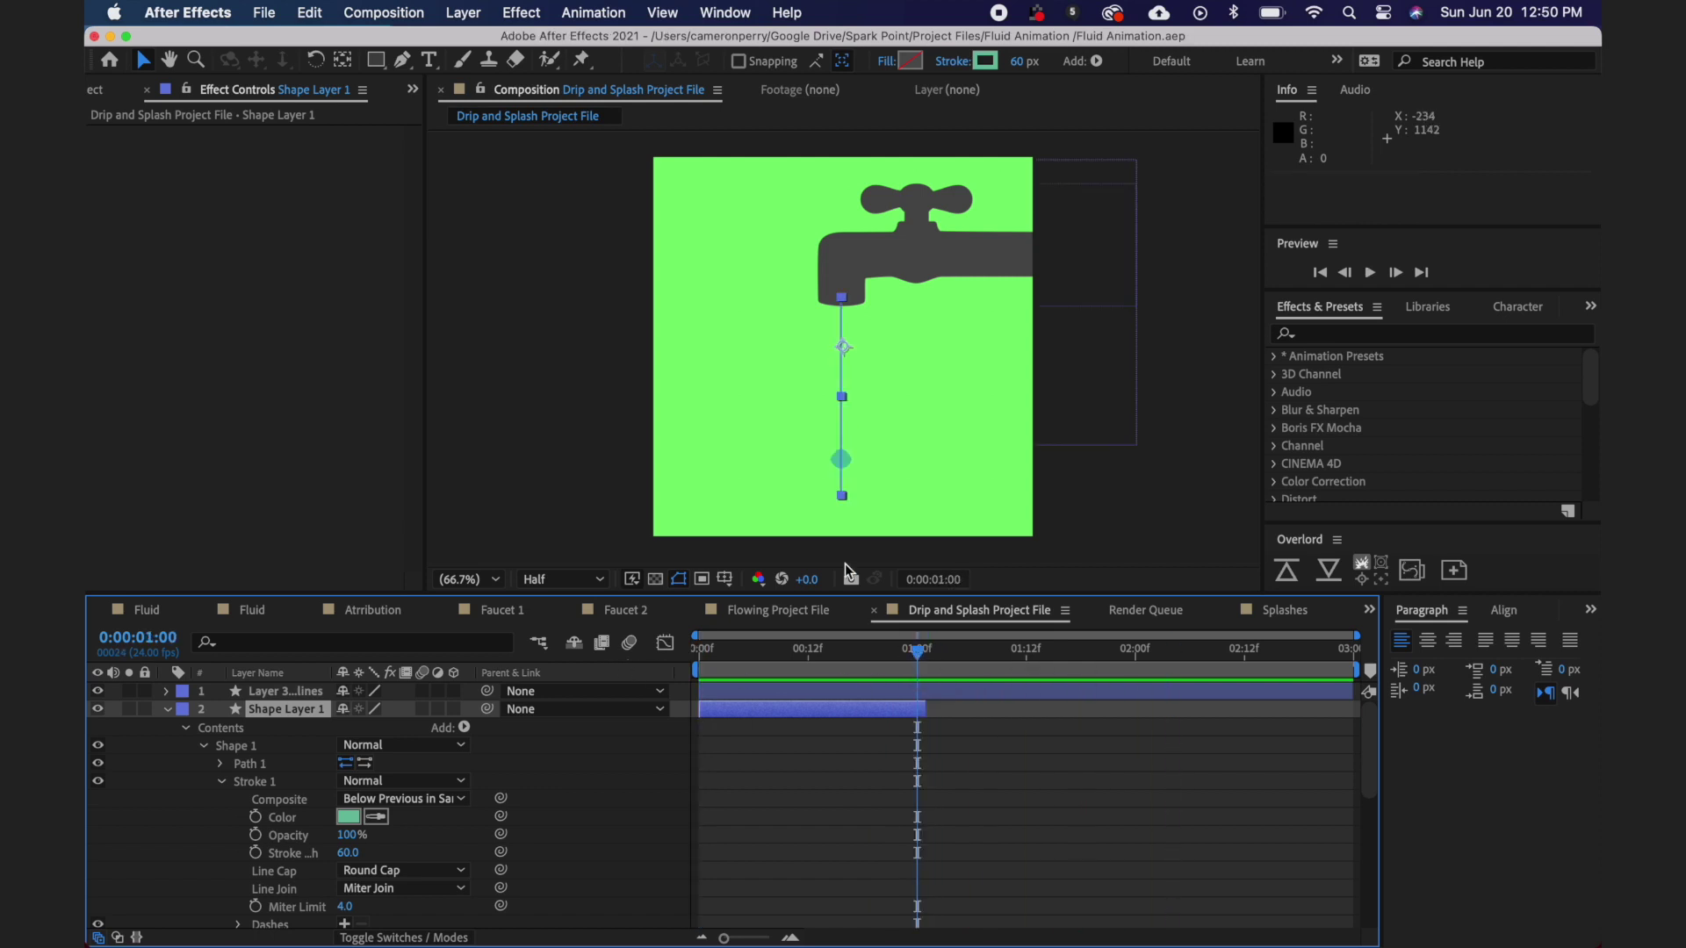
left_click(497, 207)
left_click(402, 59)
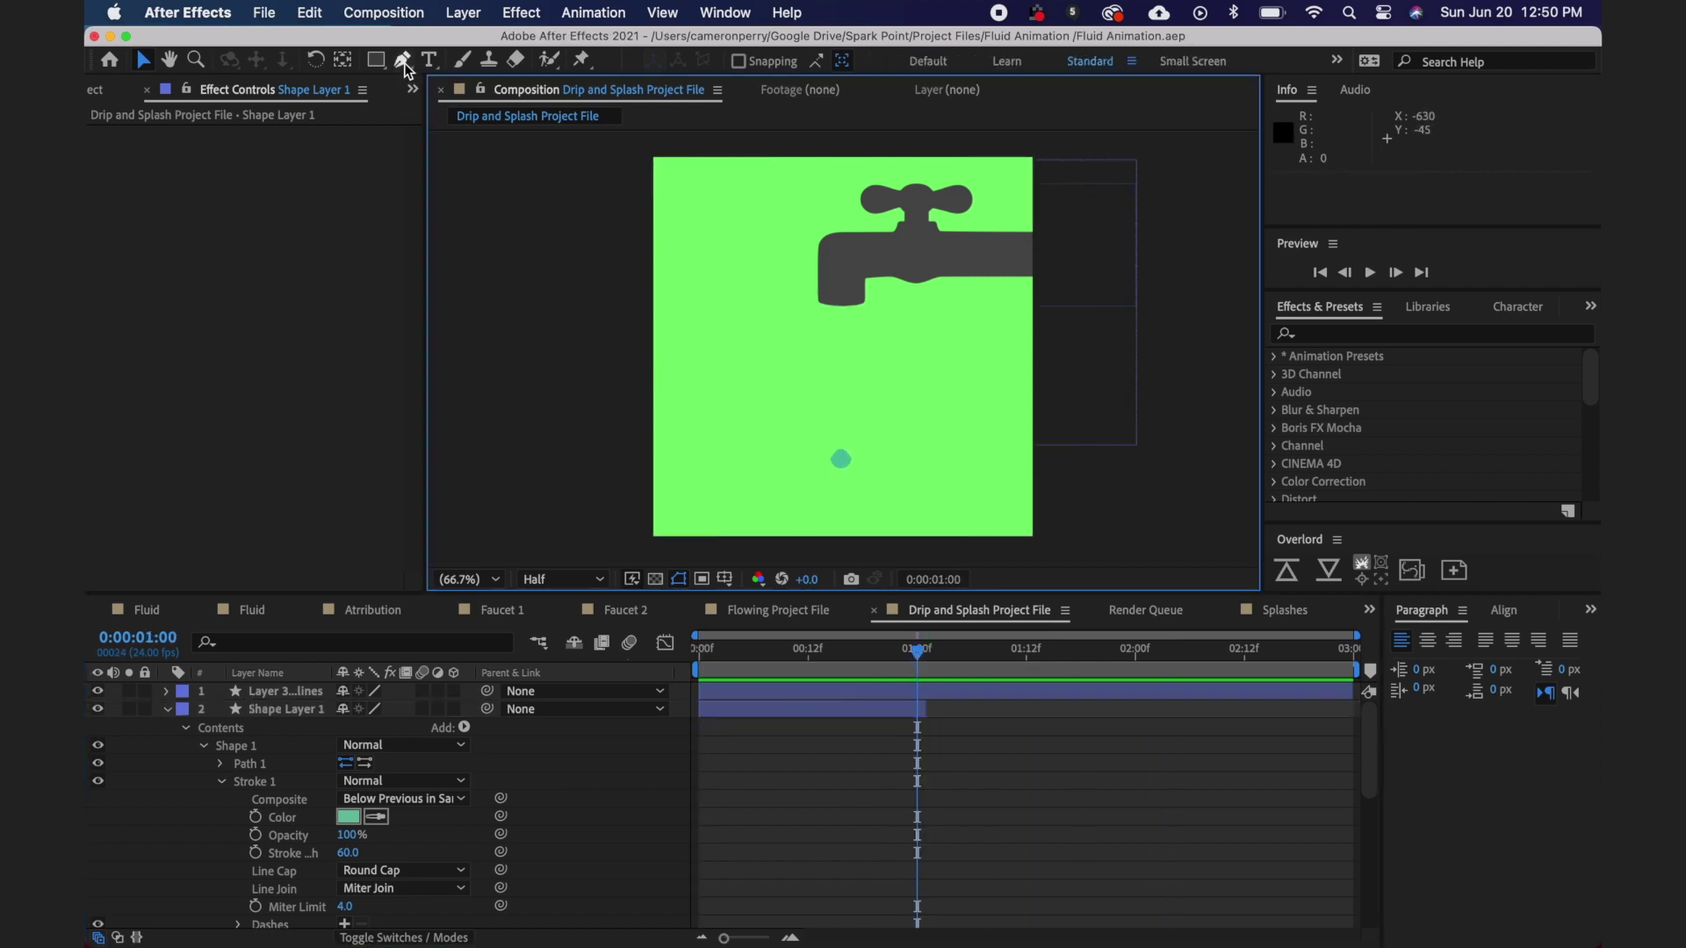
left_click(838, 463)
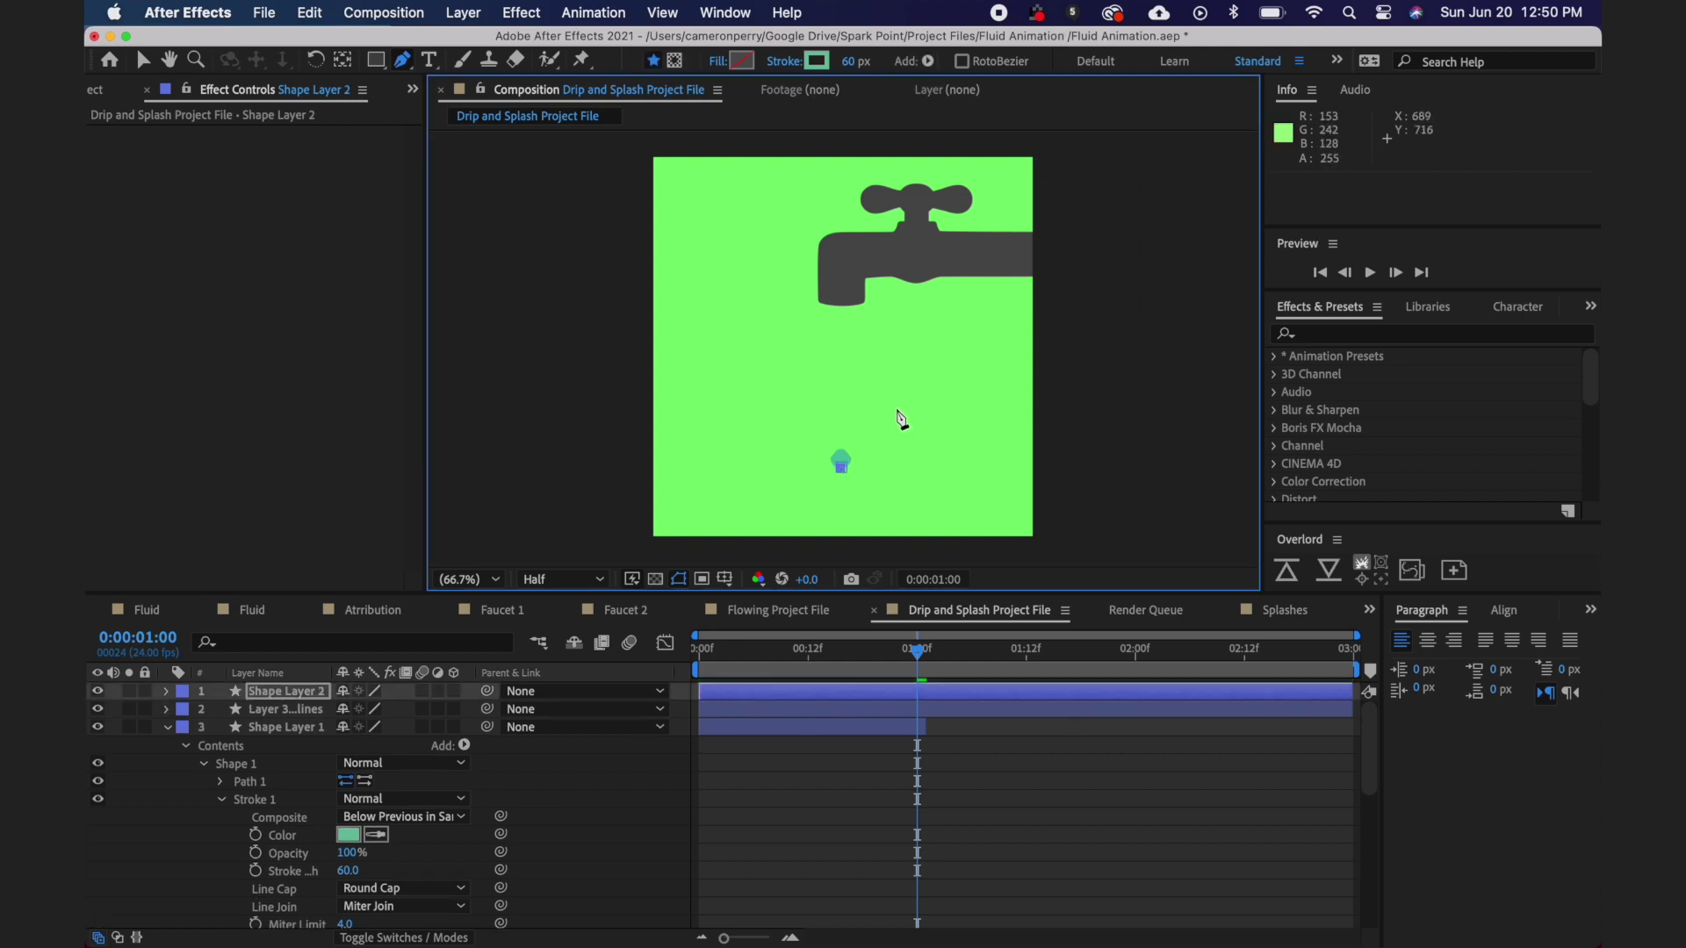
left_click_drag(901, 411, 945, 412)
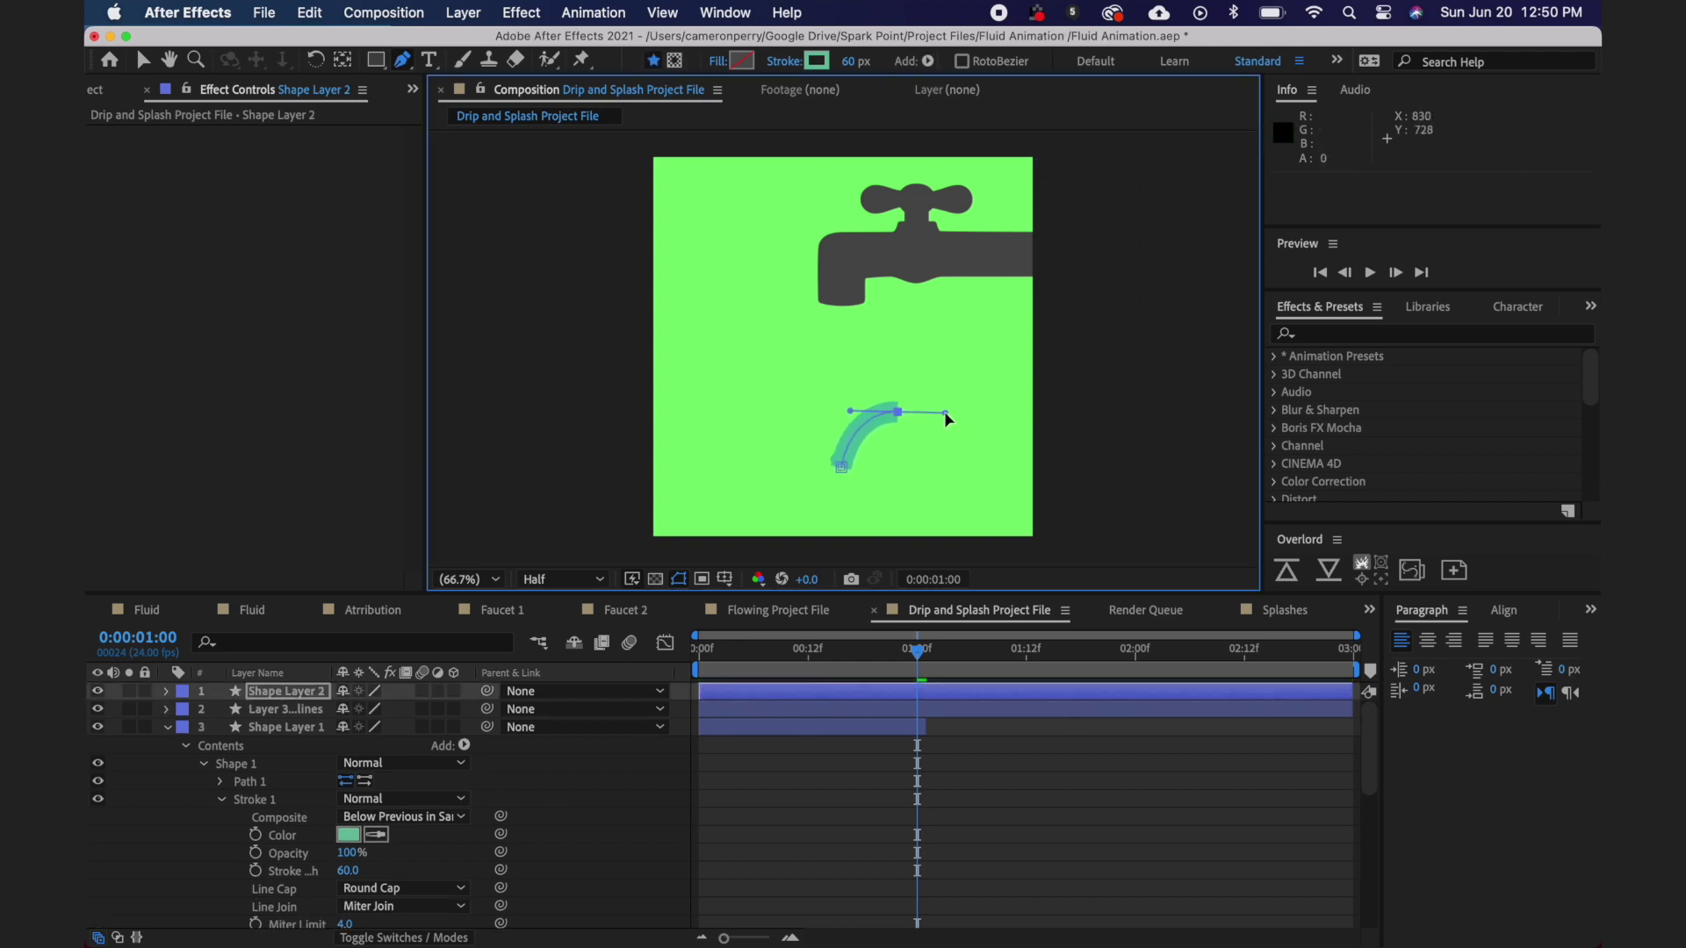
type("30")
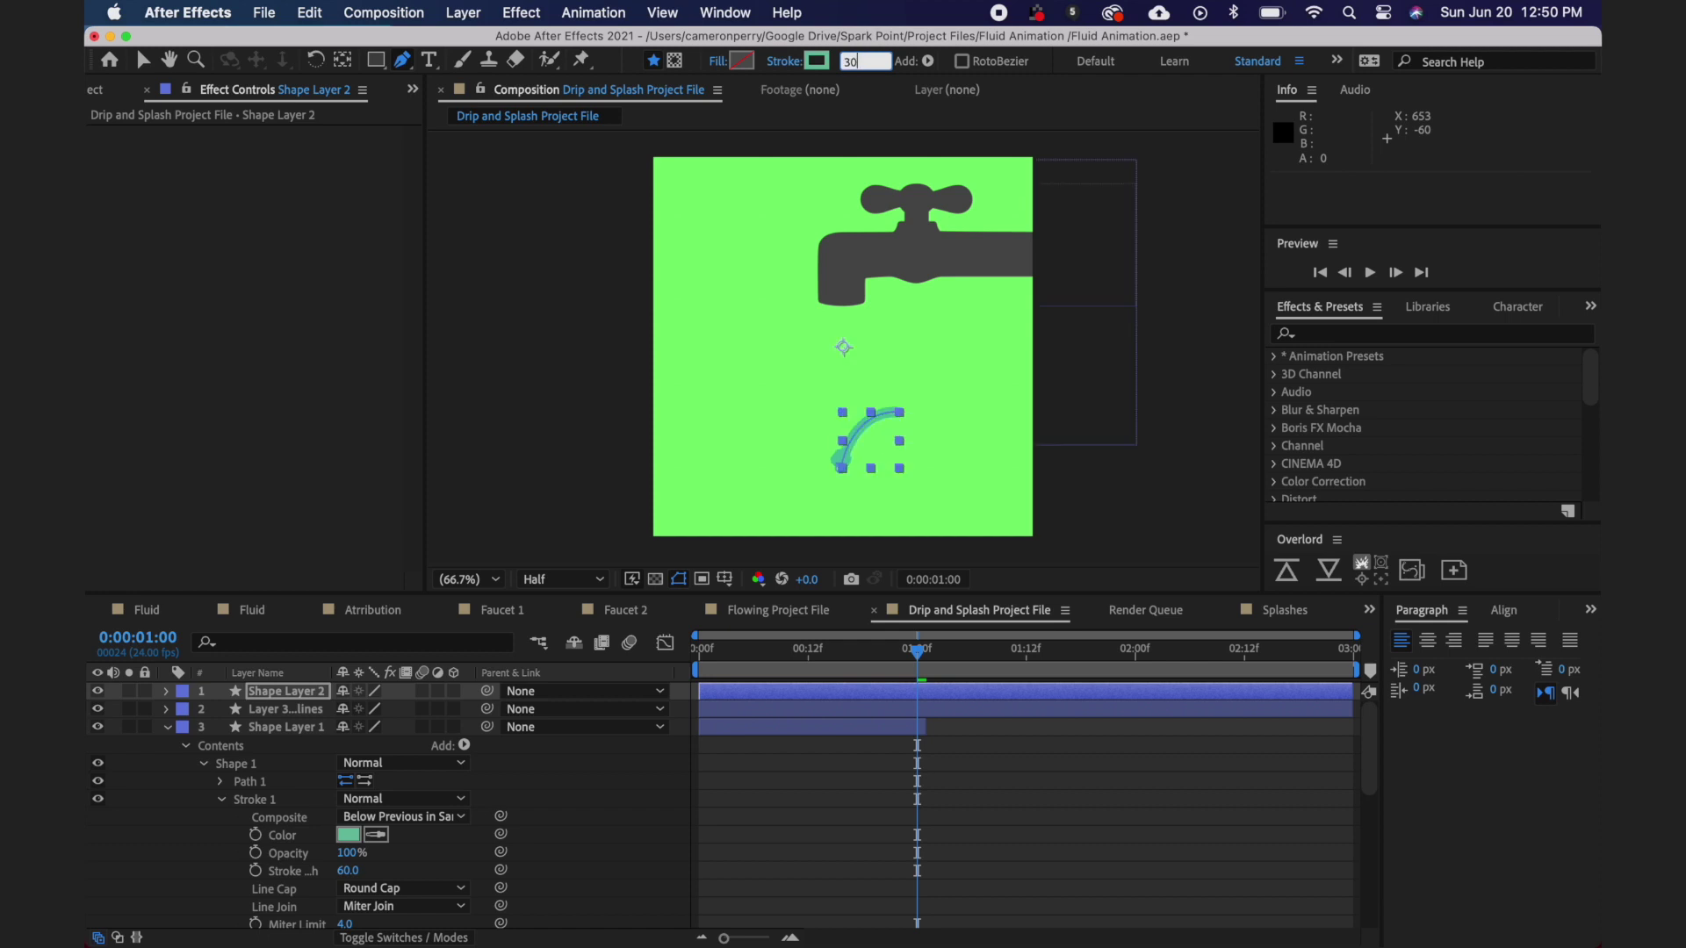
key("Return")
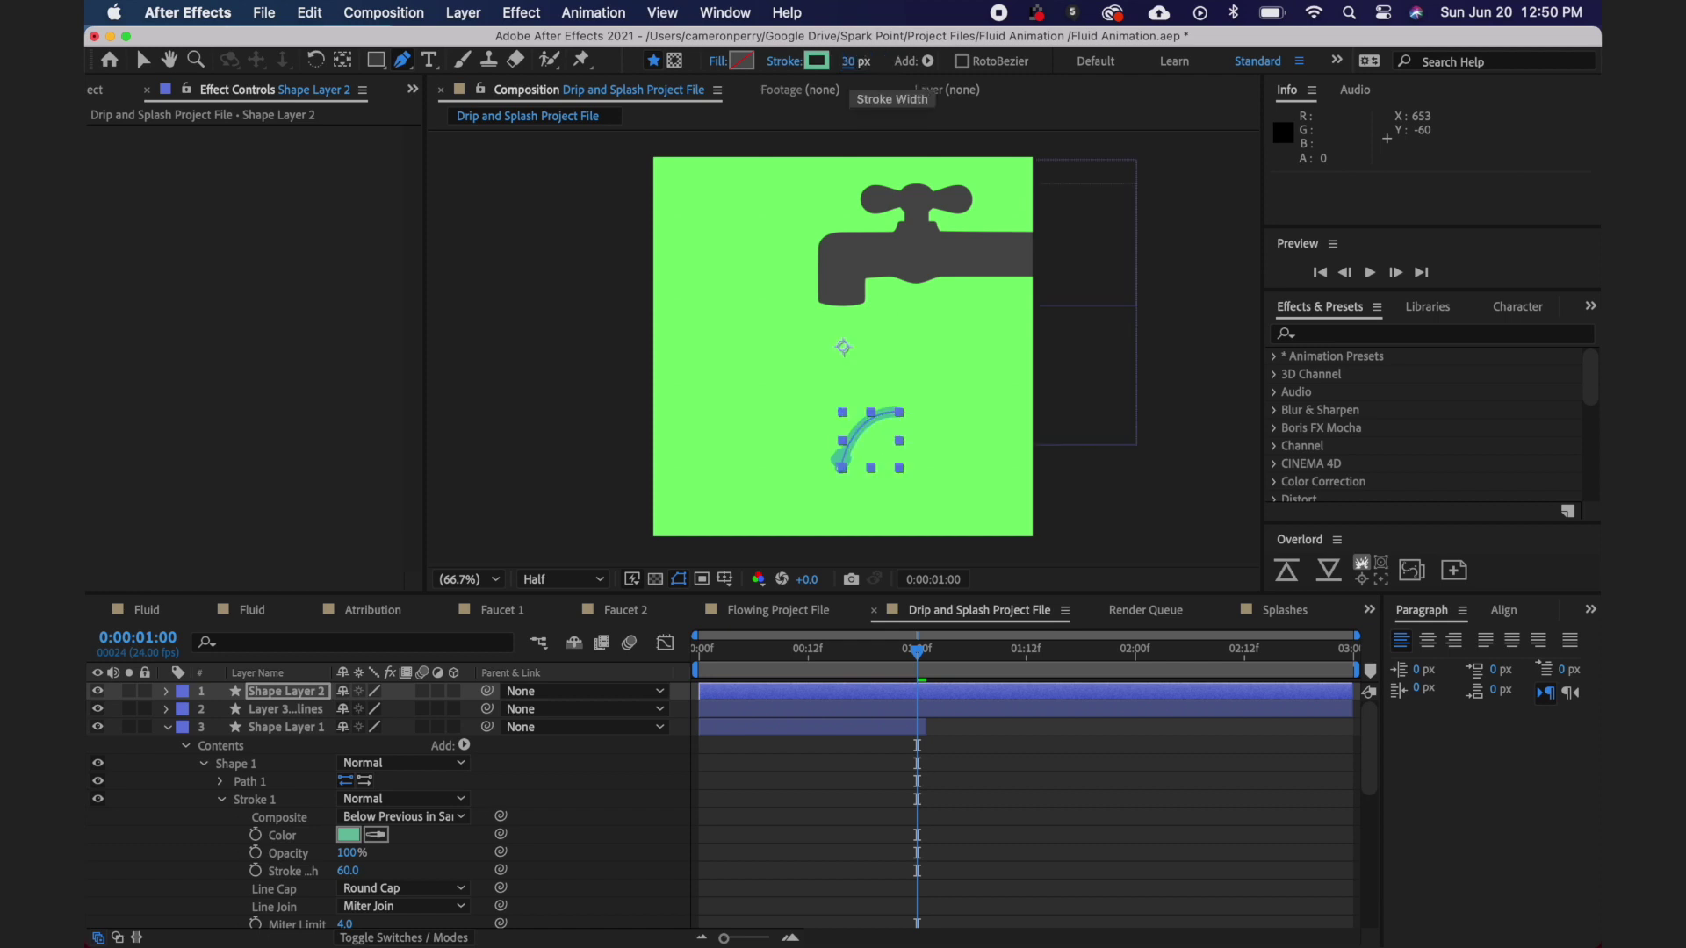
- Give the splash stroke Round Cap line caps
key("v")
left_click(166, 692)
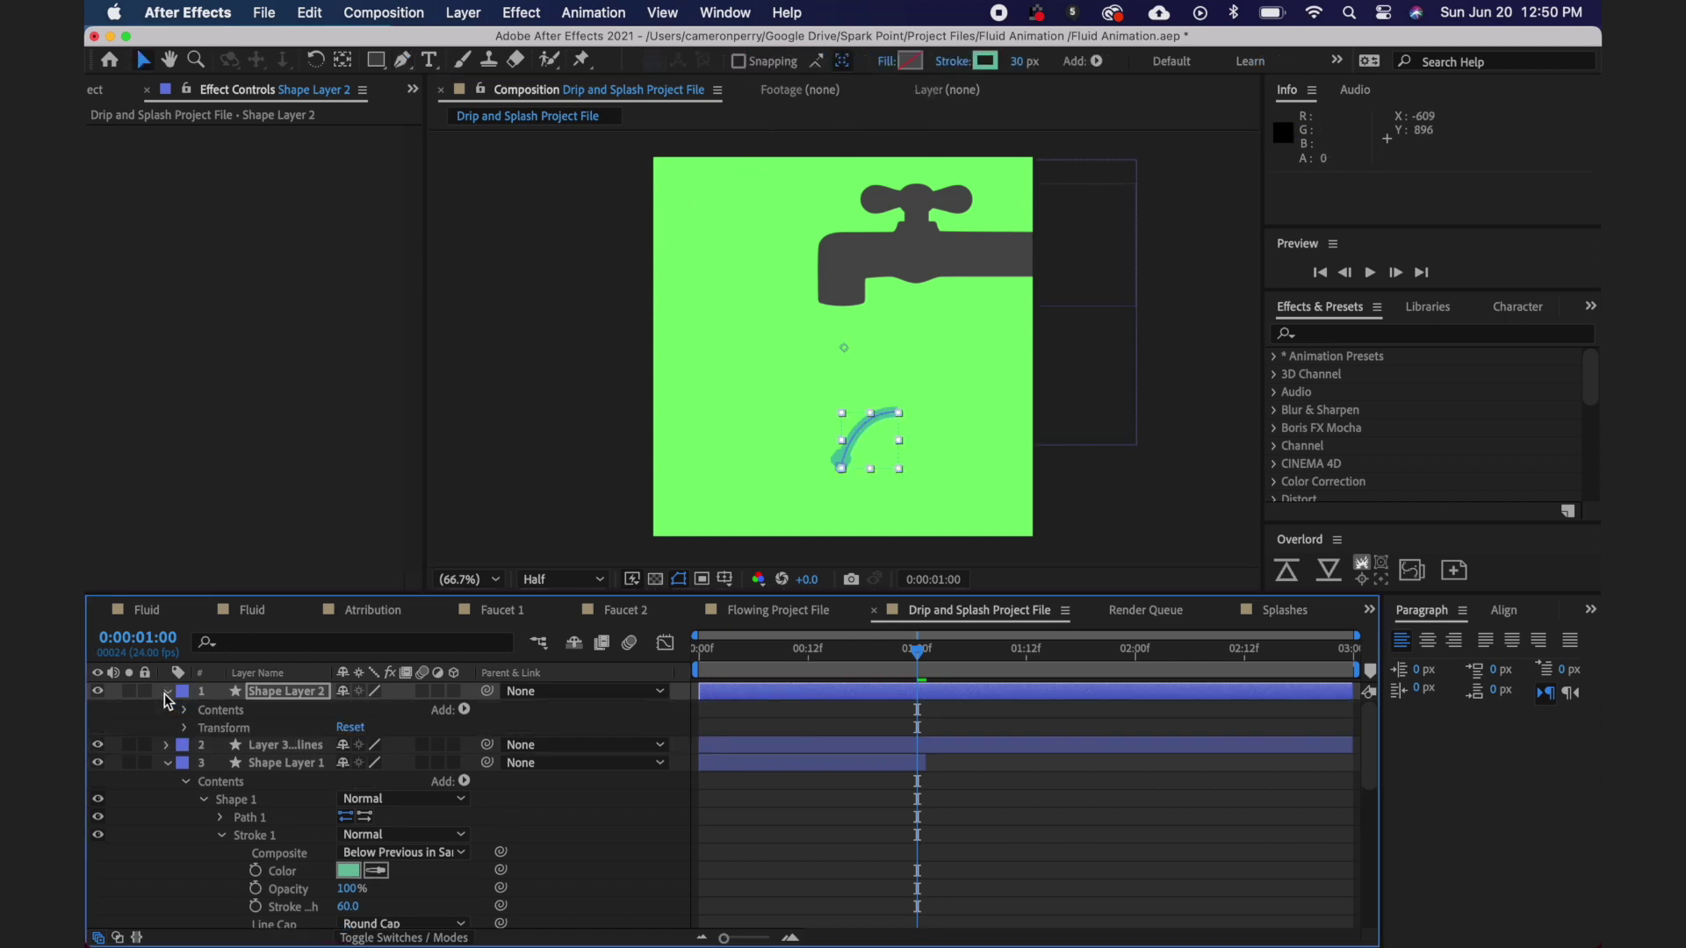
left_click(184, 710)
left_click(204, 728)
left_click(221, 764)
scroll(221, 766, "down", 1)
left_click(363, 830)
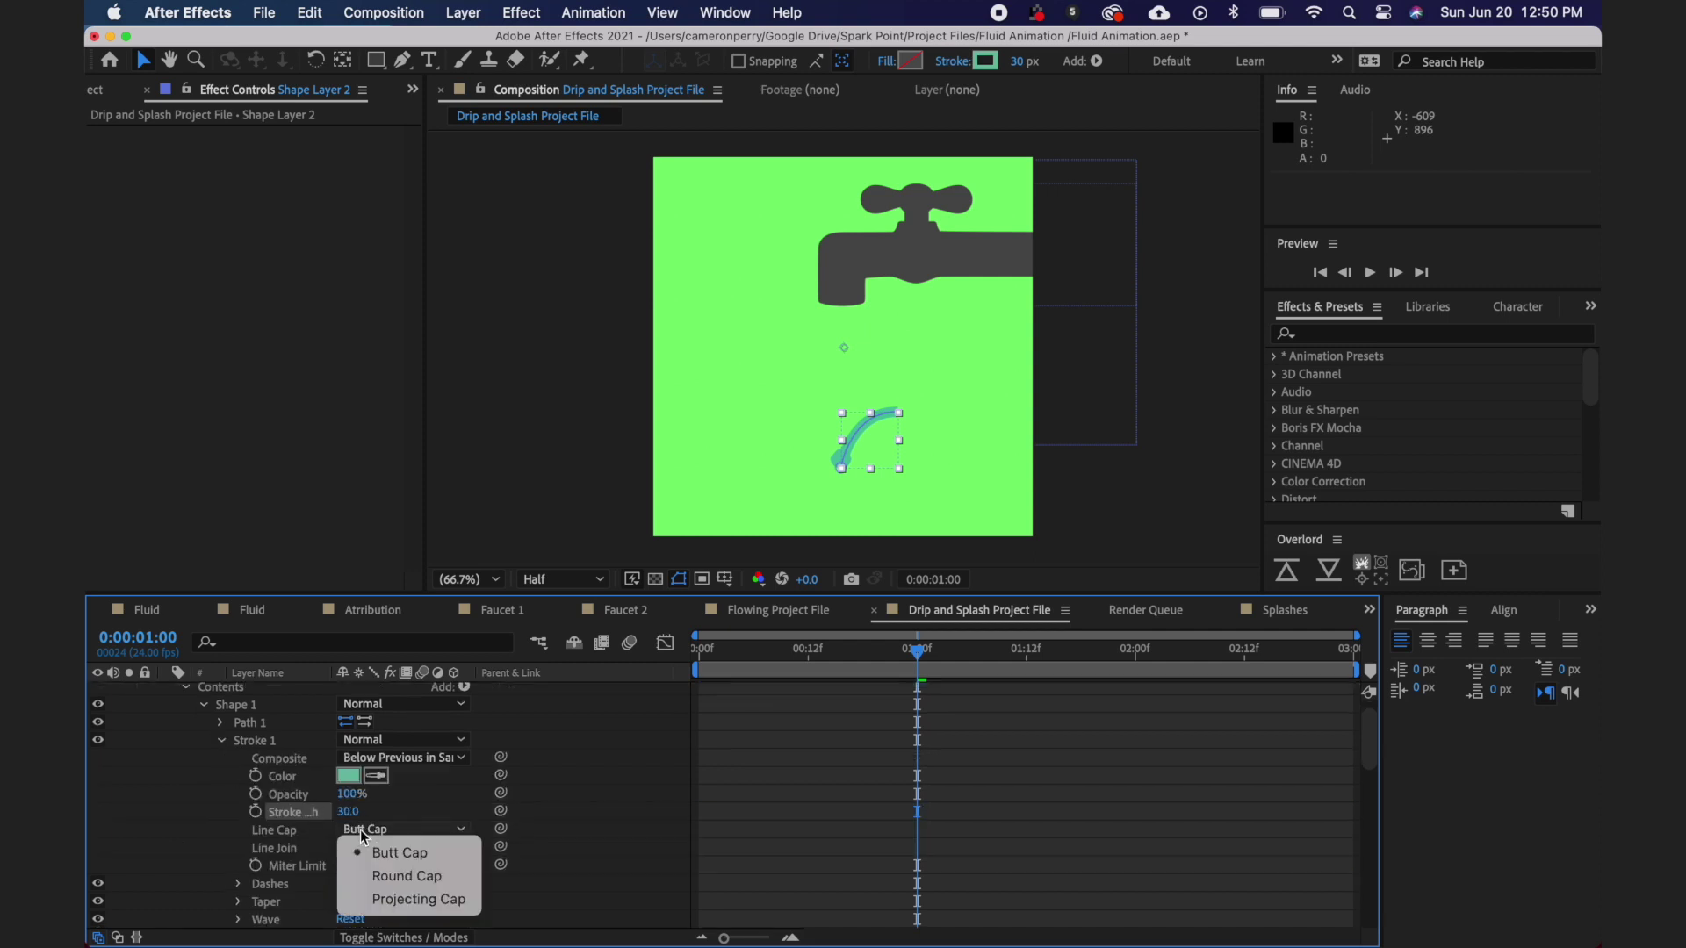
left_click(407, 875)
- Set the splash stroke's taper start length to 63% and start width to 54
scroll(471, 873, "down", 3)
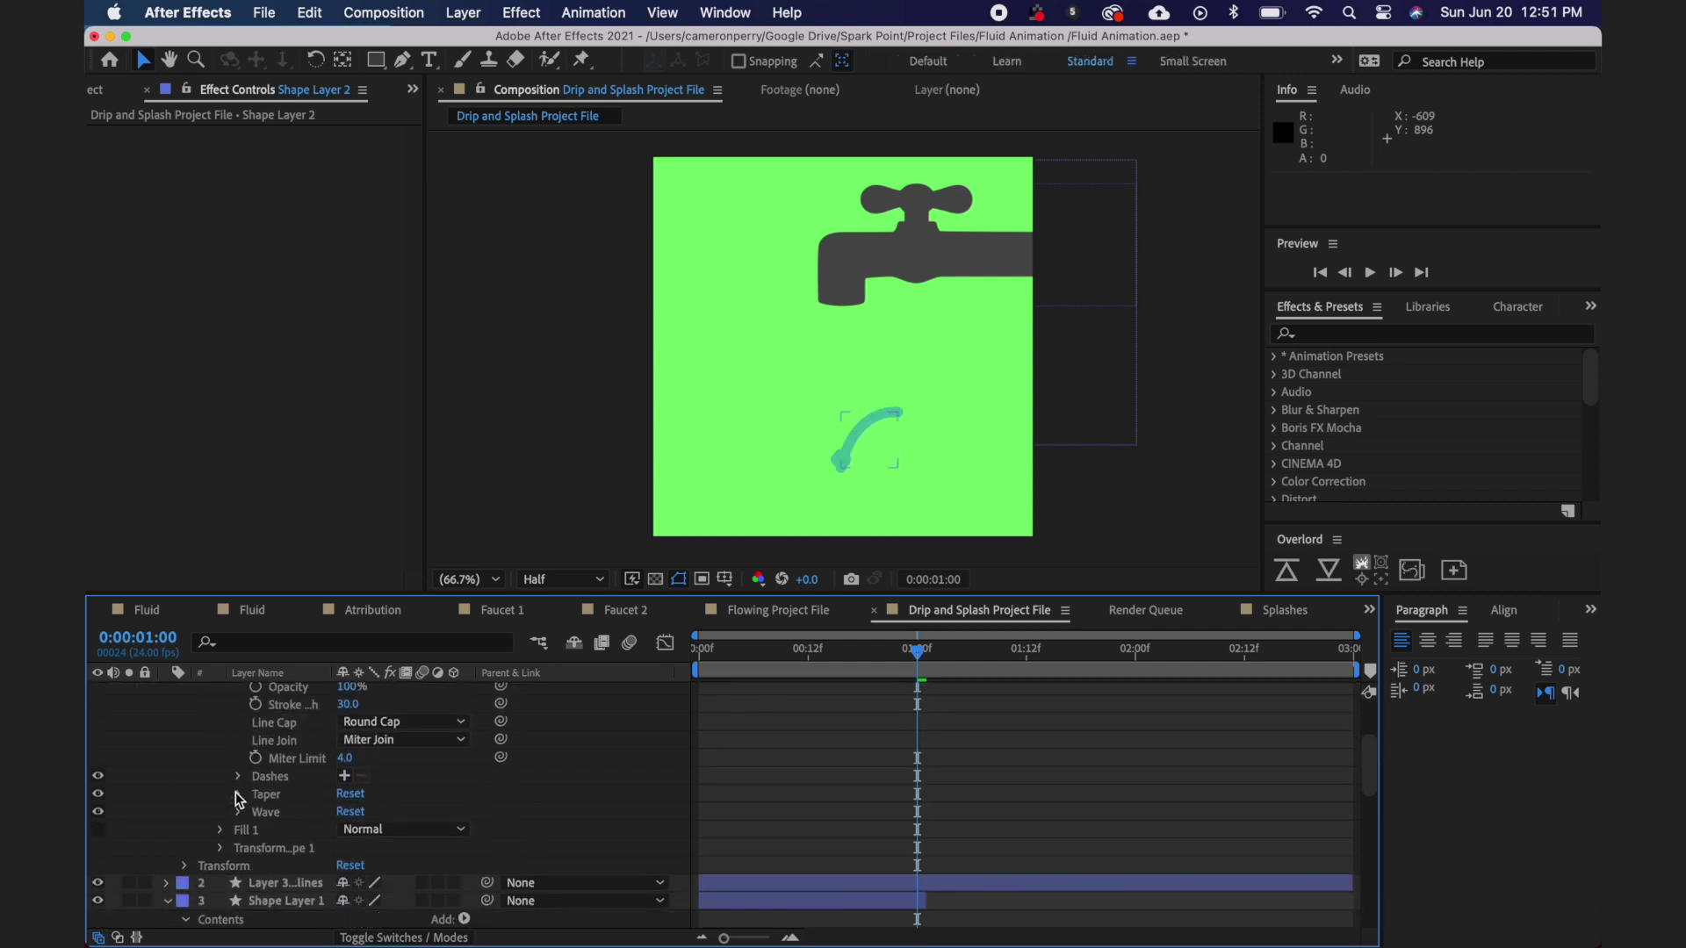
left_click(238, 794)
left_click(343, 830)
type("63")
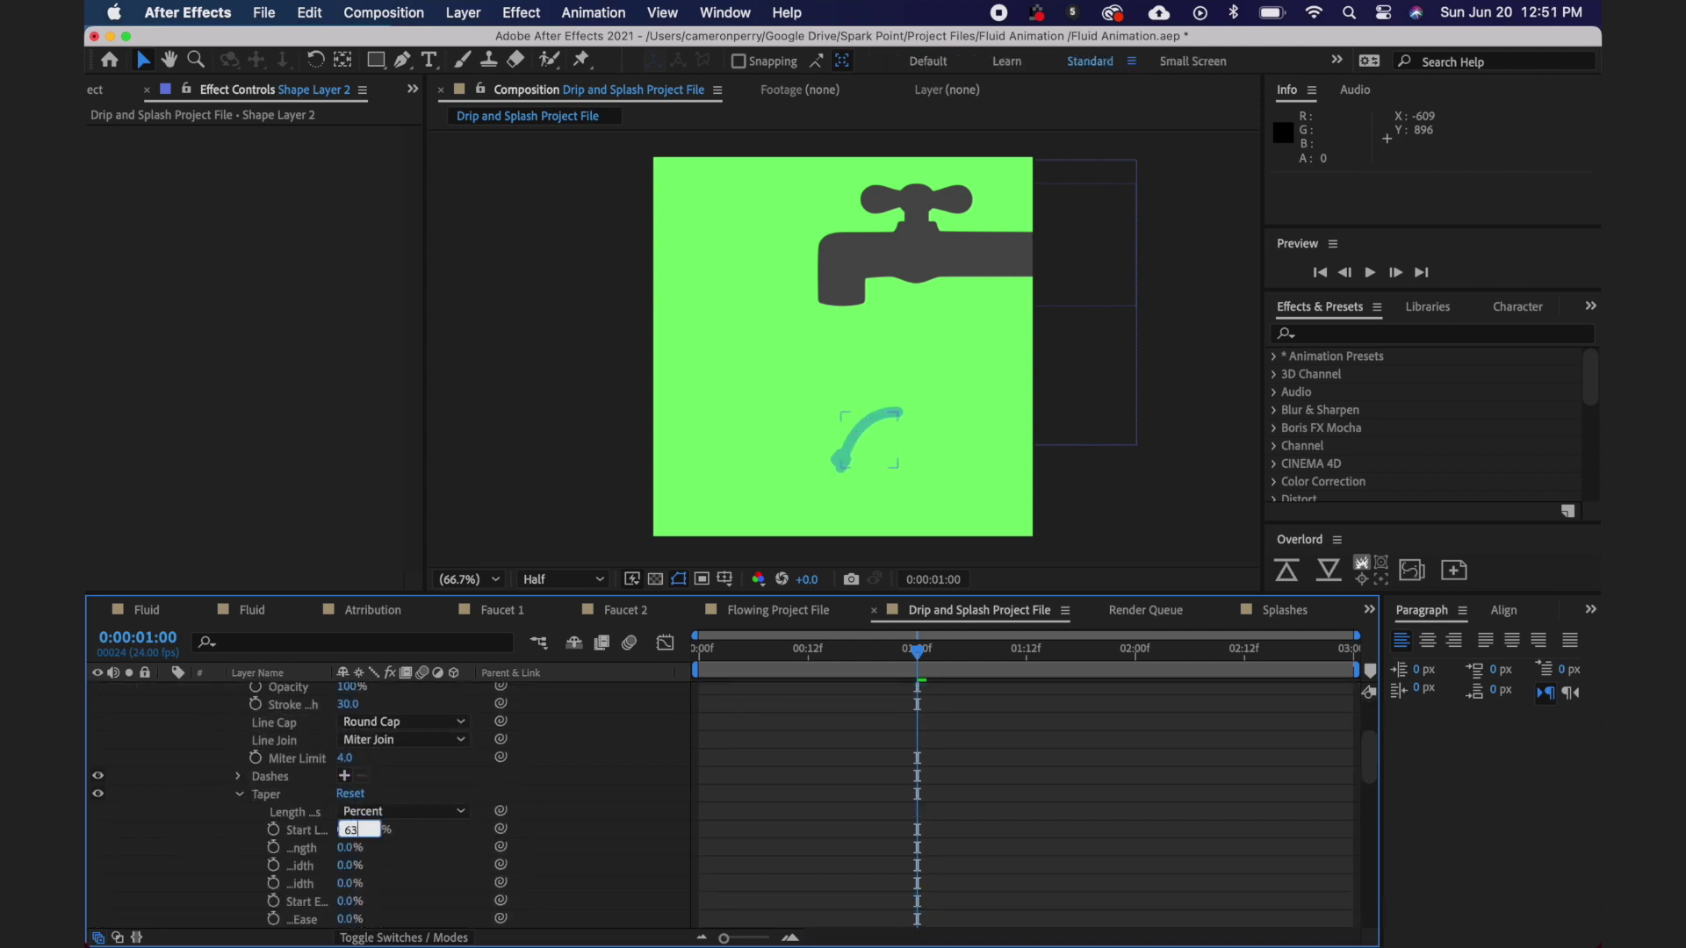
key("Return")
left_click(348, 866)
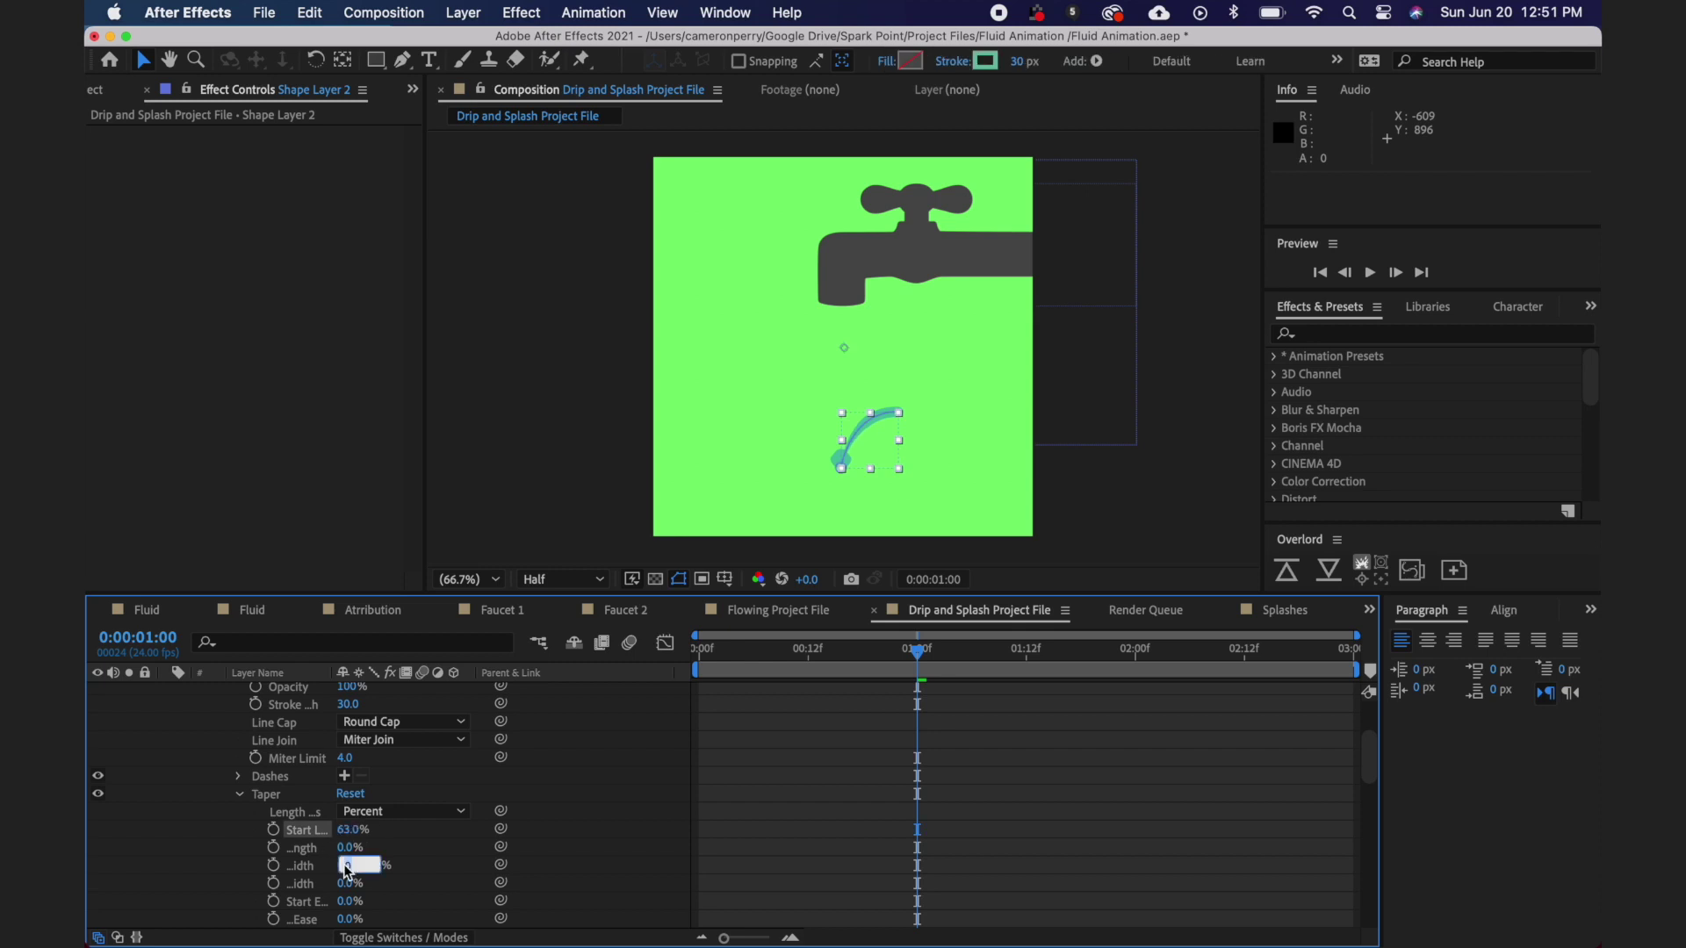
type("54")
key("Return")
- Add a Trim Paths operator to the splash shape with End at 0%
scroll(585, 826, "up", 5)
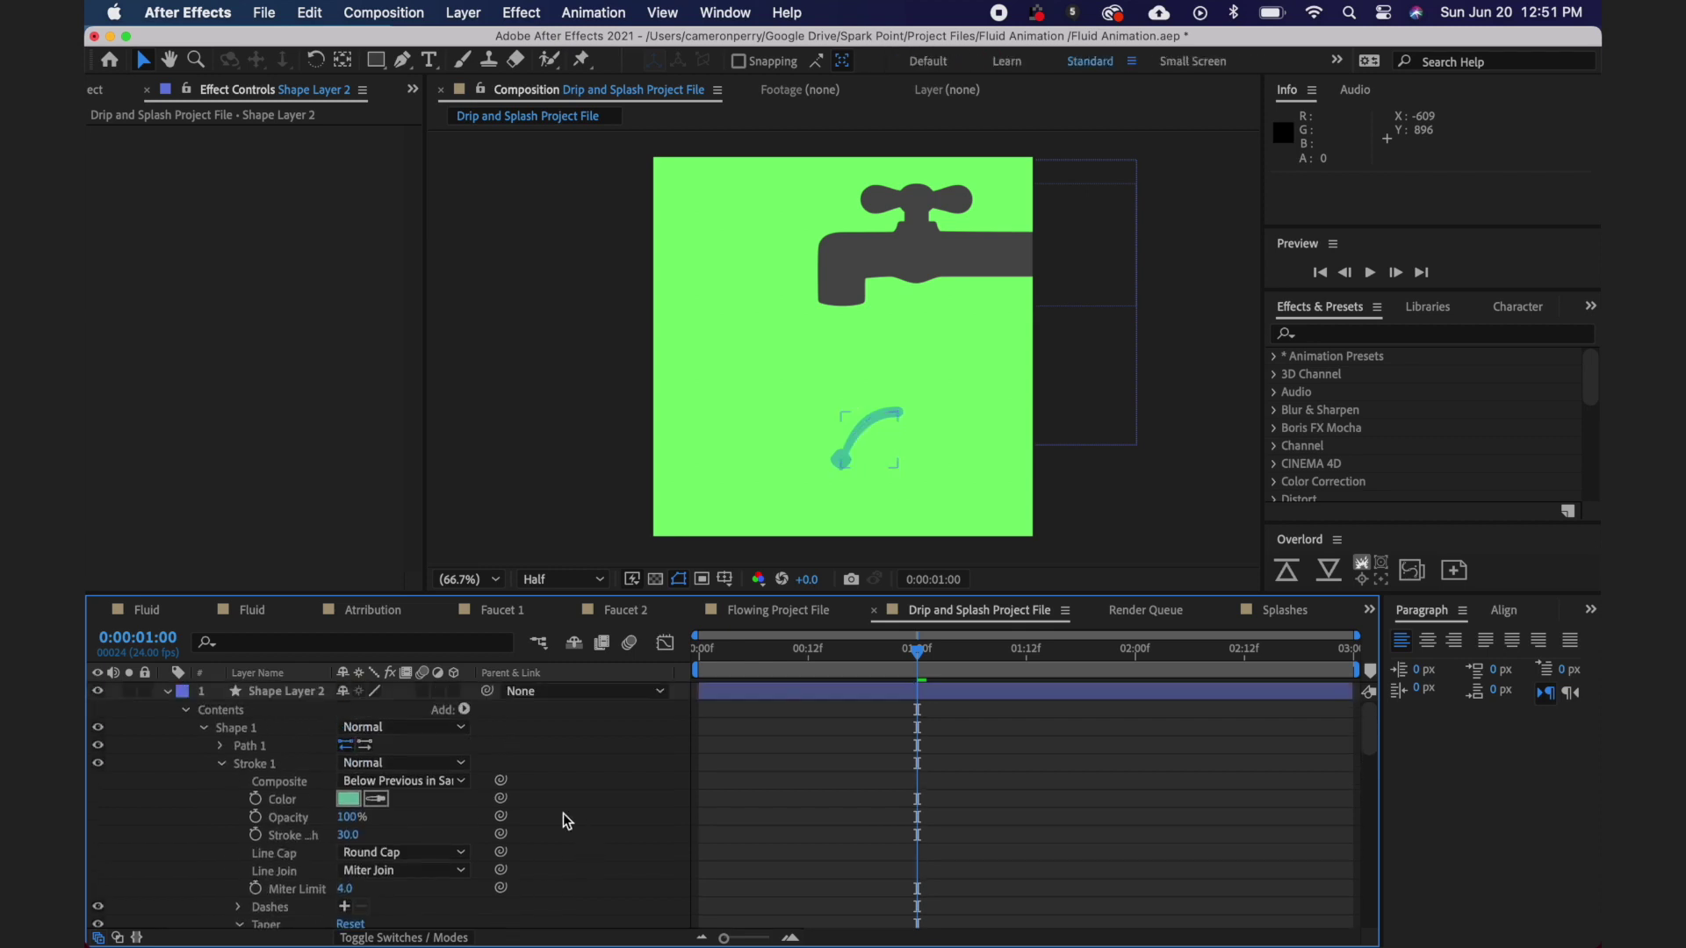
left_click(456, 709)
left_click(540, 834)
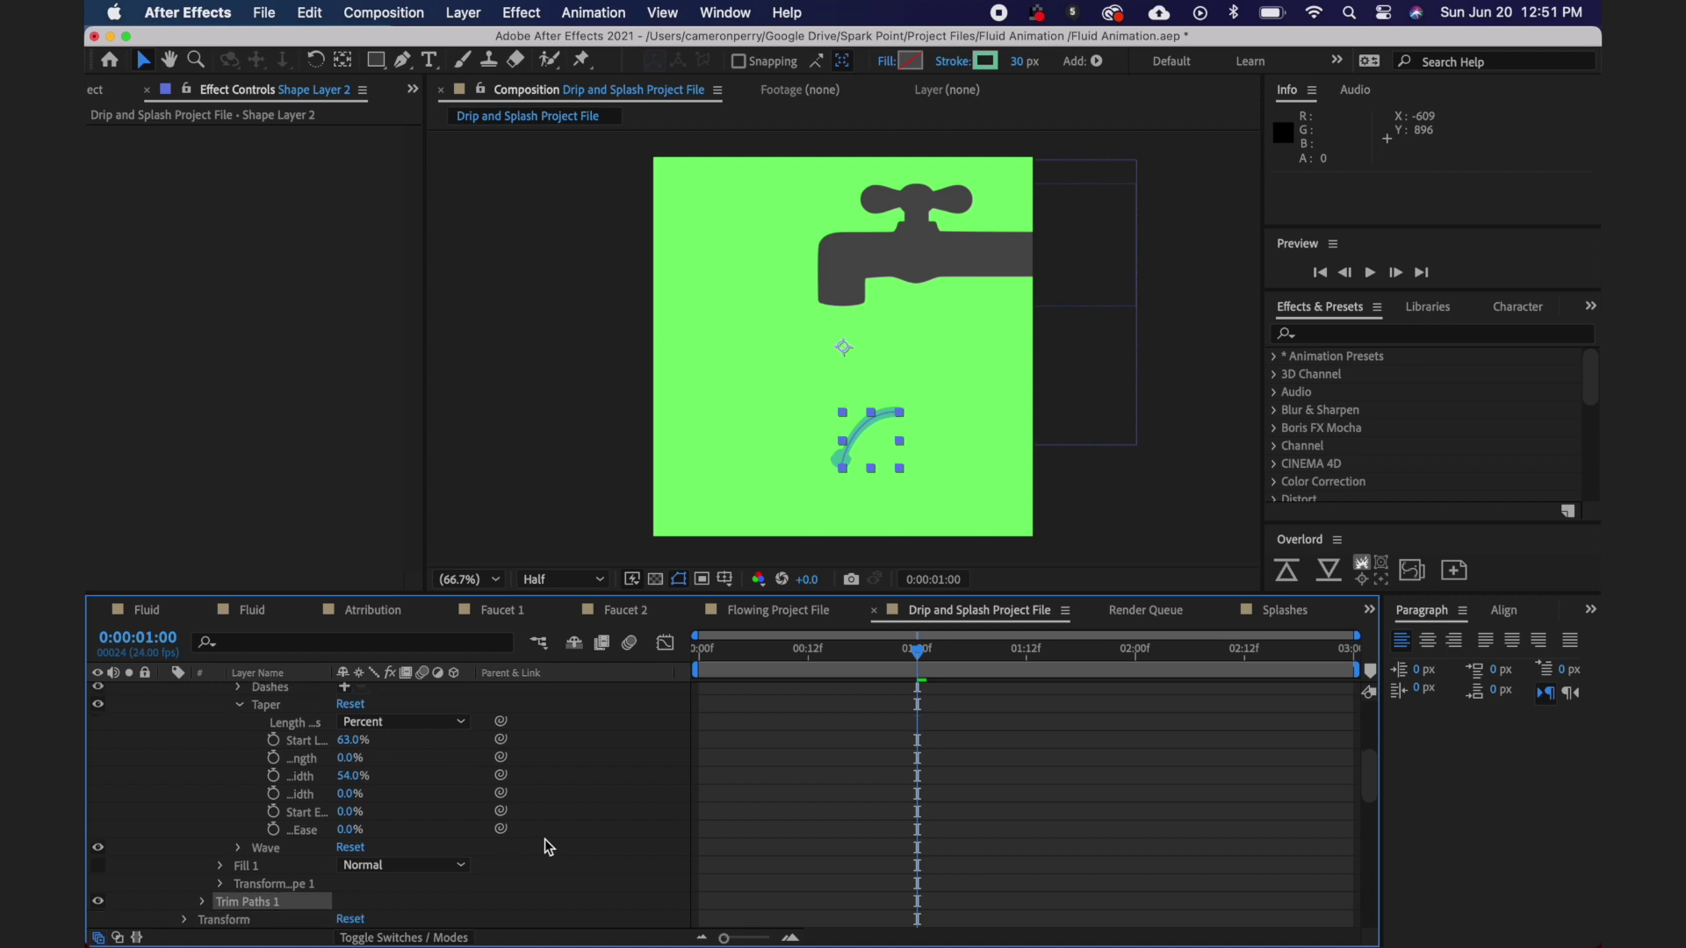
left_click(203, 831)
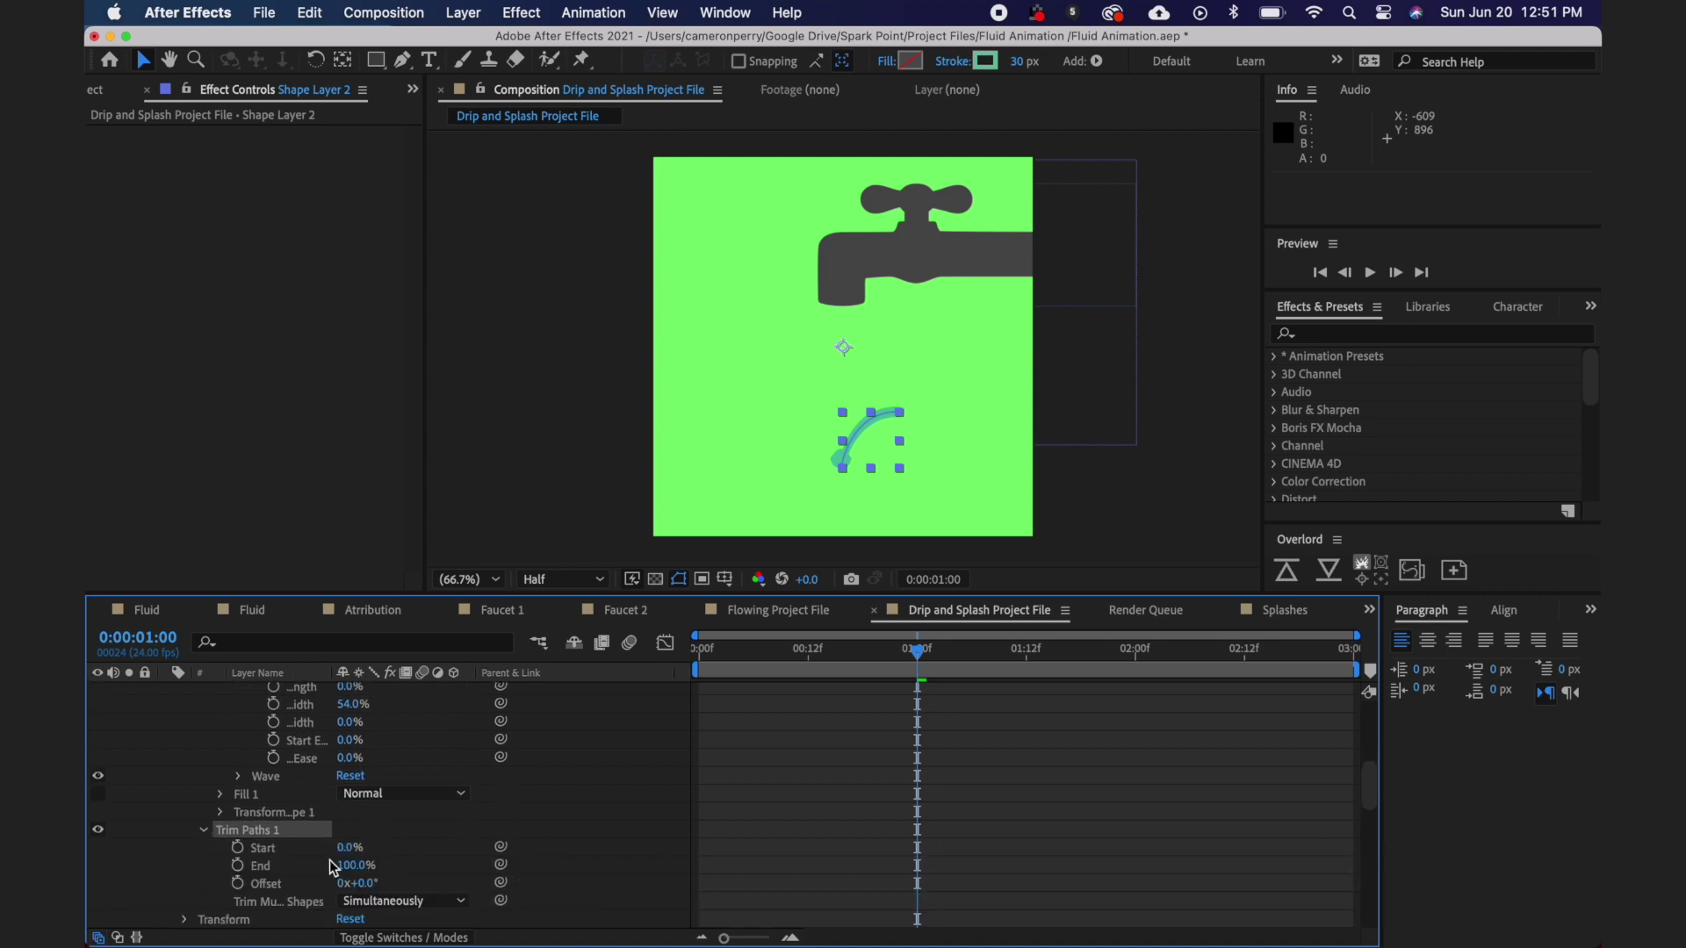
left_click(351, 865)
left_click(433, 883)
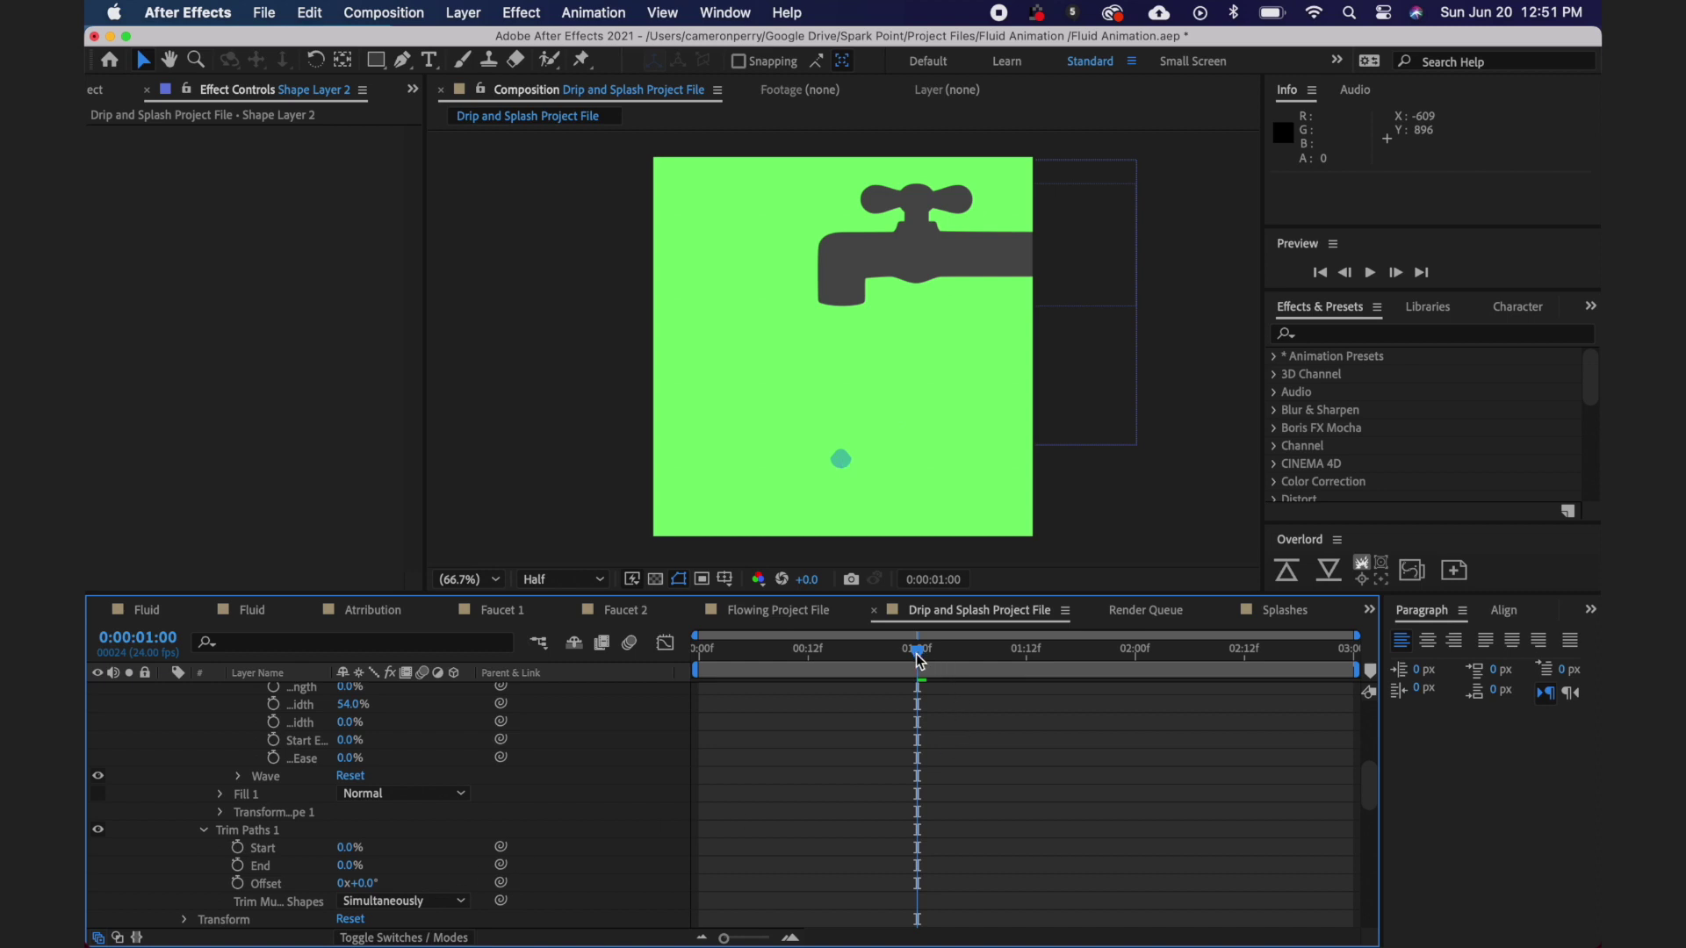
- Keyframe Trim Paths End from 0% at 1:01 to 100% at 1:05
mouse_move(919, 660)
left_mouse_down()
mouse_move(901, 655)
mouse_move(927, 660)
left_mouse_up()
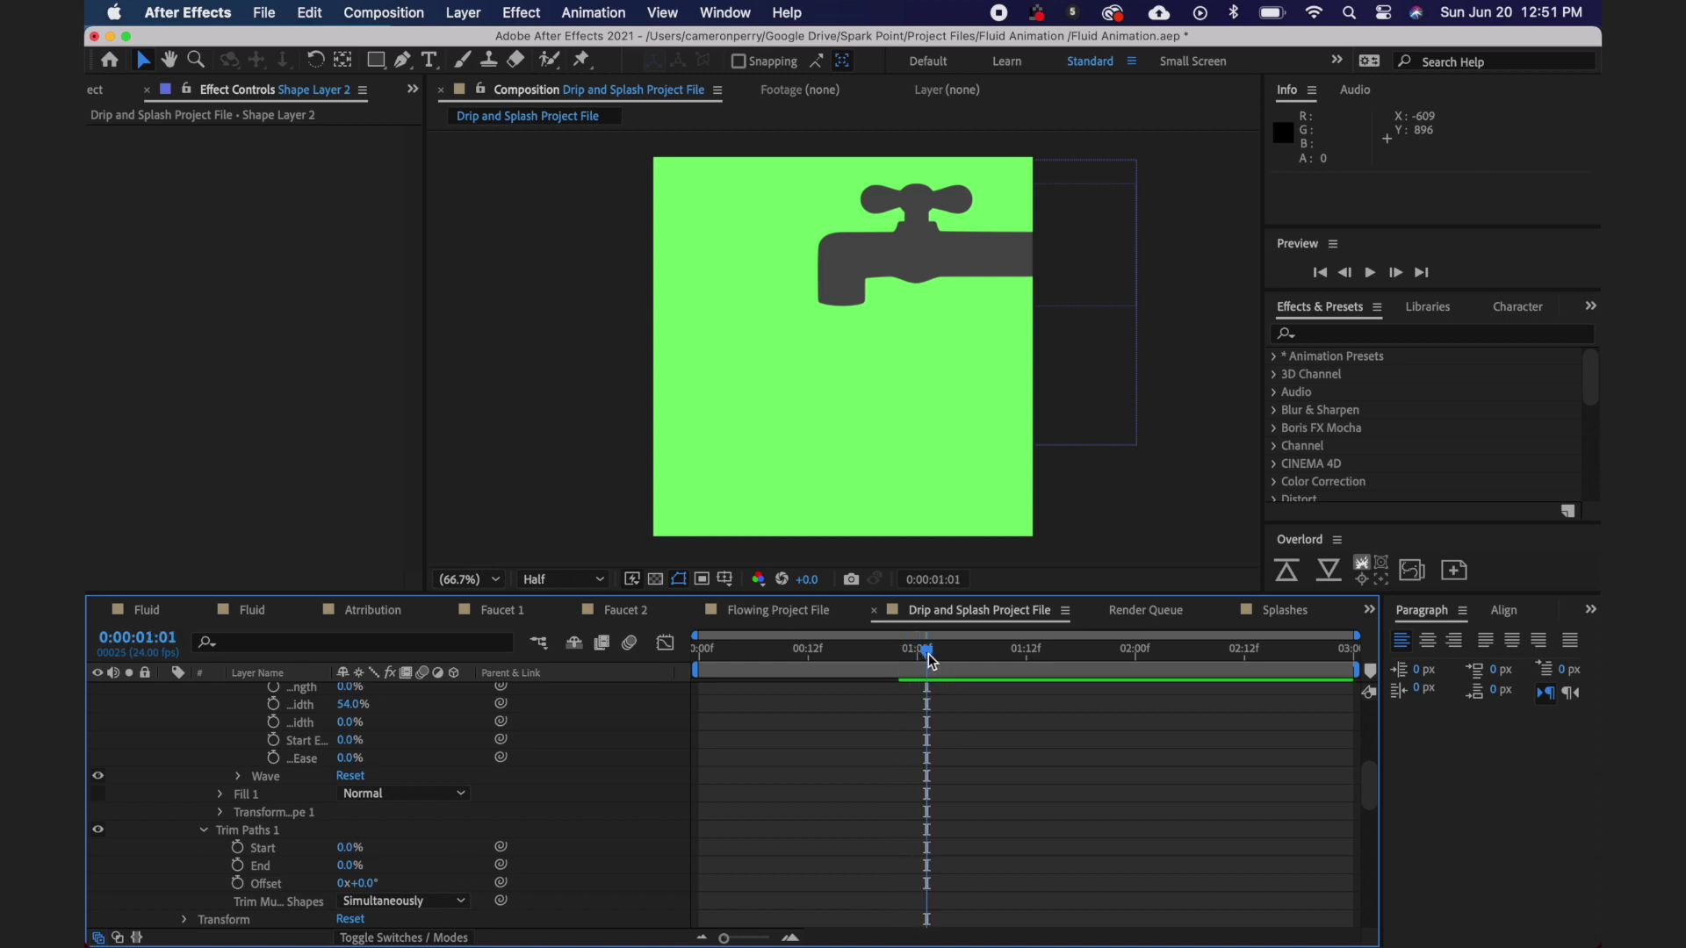
left_click(264, 865)
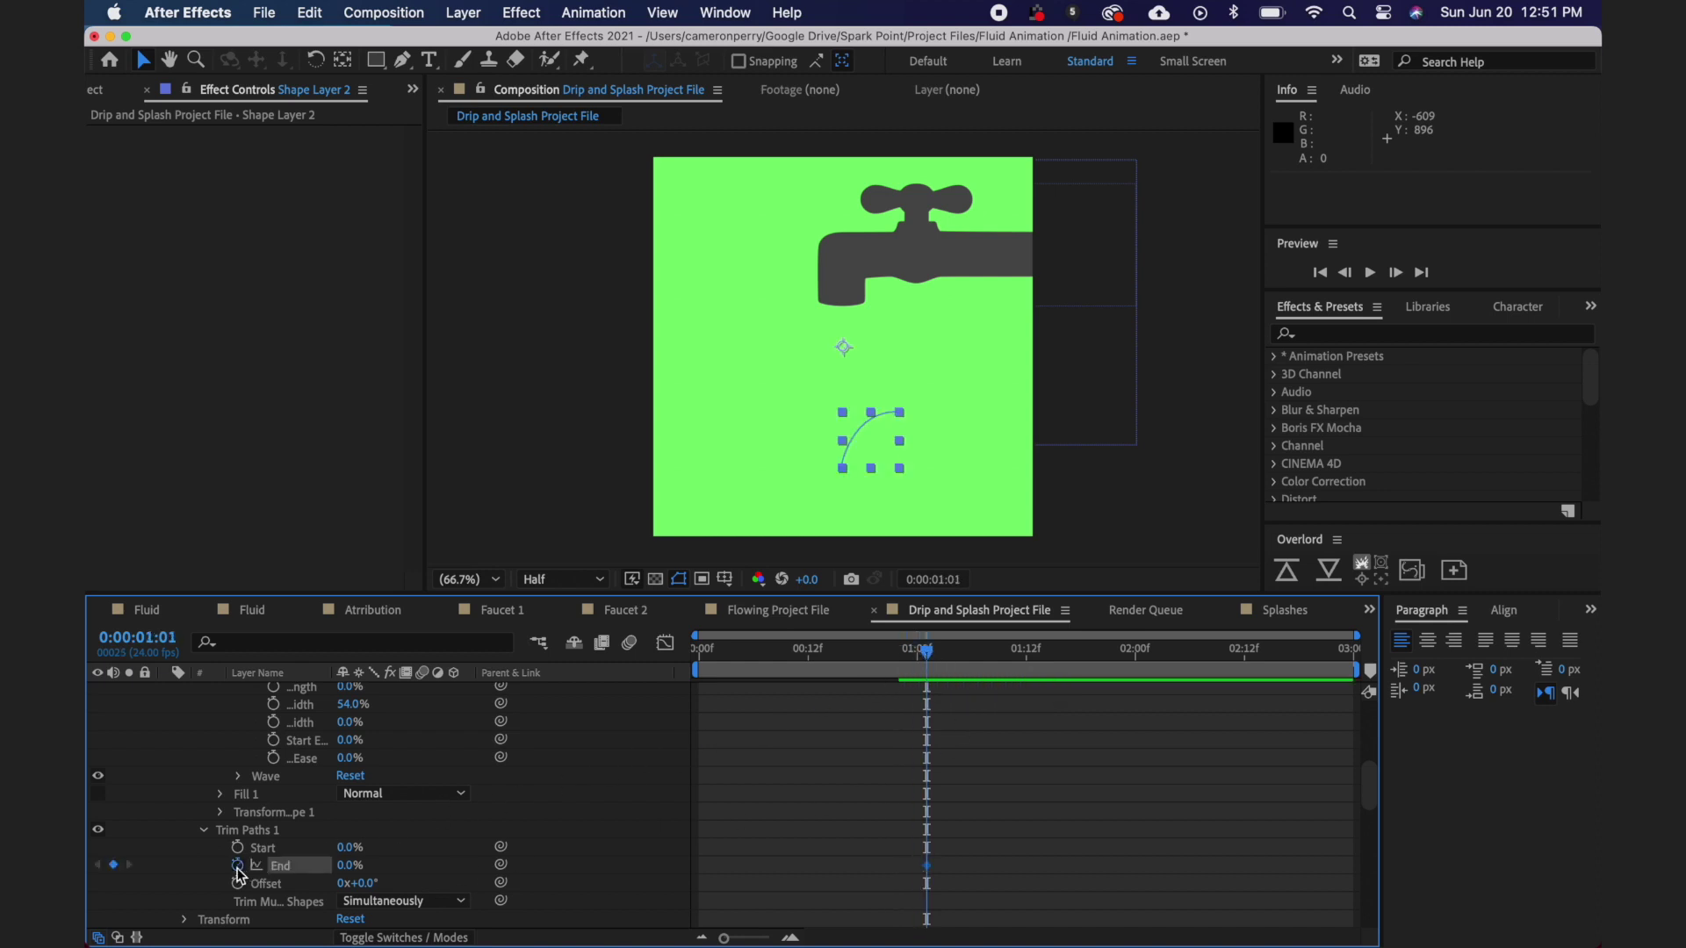
left_click(238, 865)
key("Page_Down")
key("Page_Down")
key("Page_Down")
key("Page_Down")
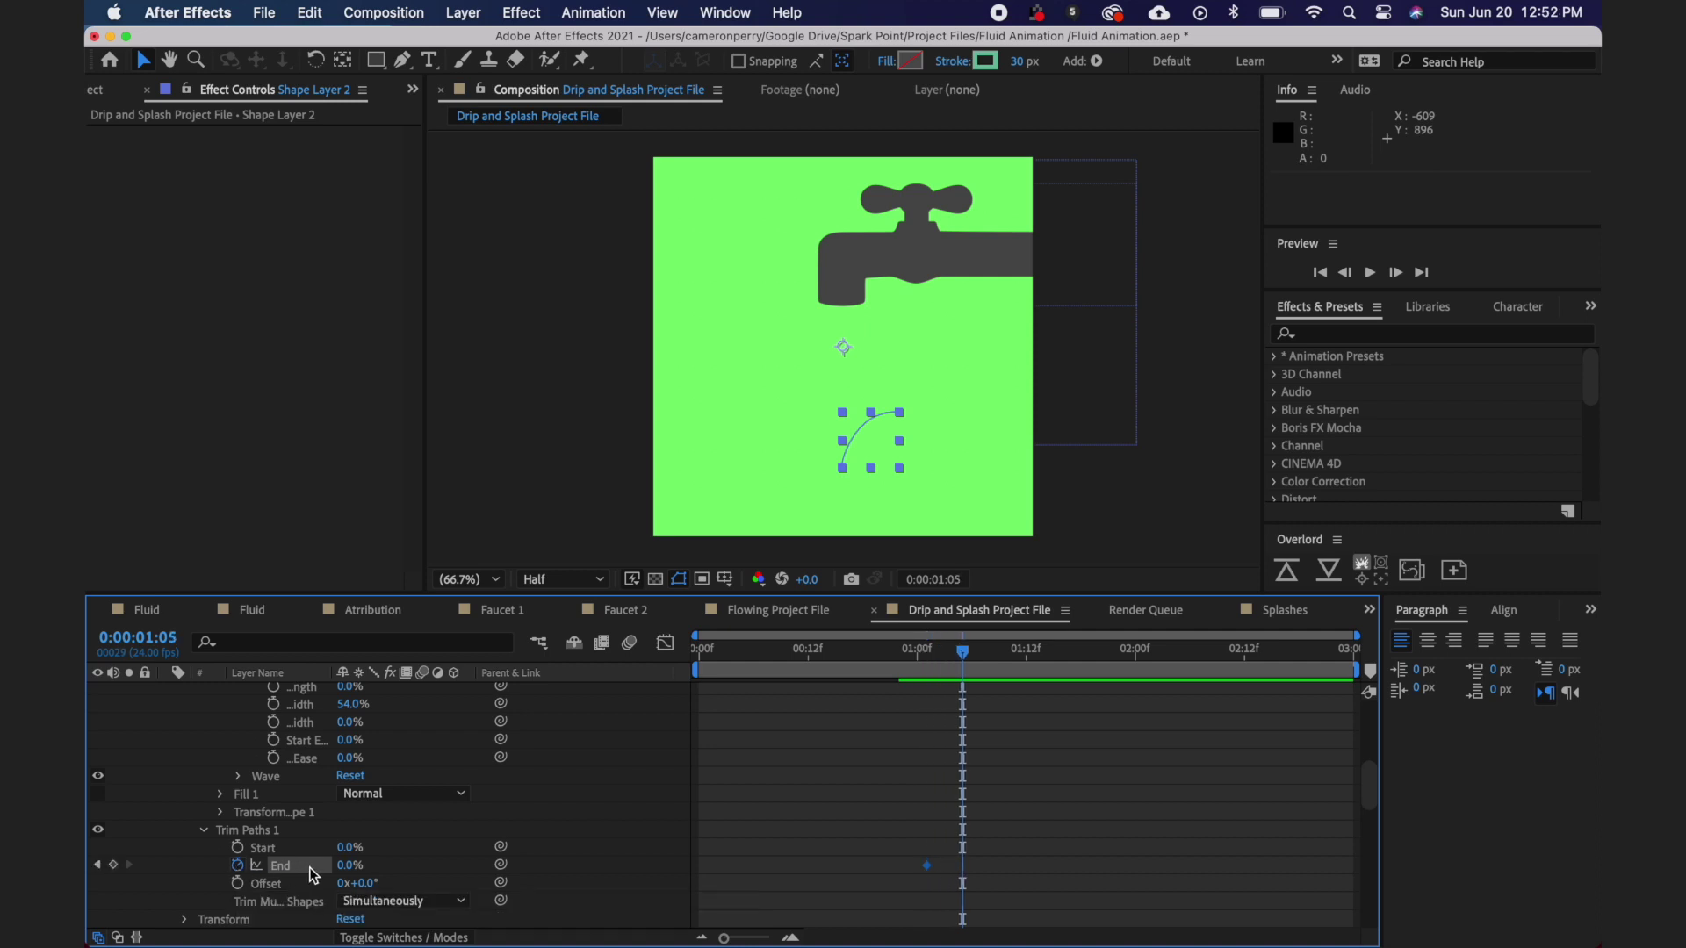
left_click(346, 866)
key("Return")
- Keyframe Trim Paths Start from 0% at 1:04 to 100% at 1:07
key("Page_Up")
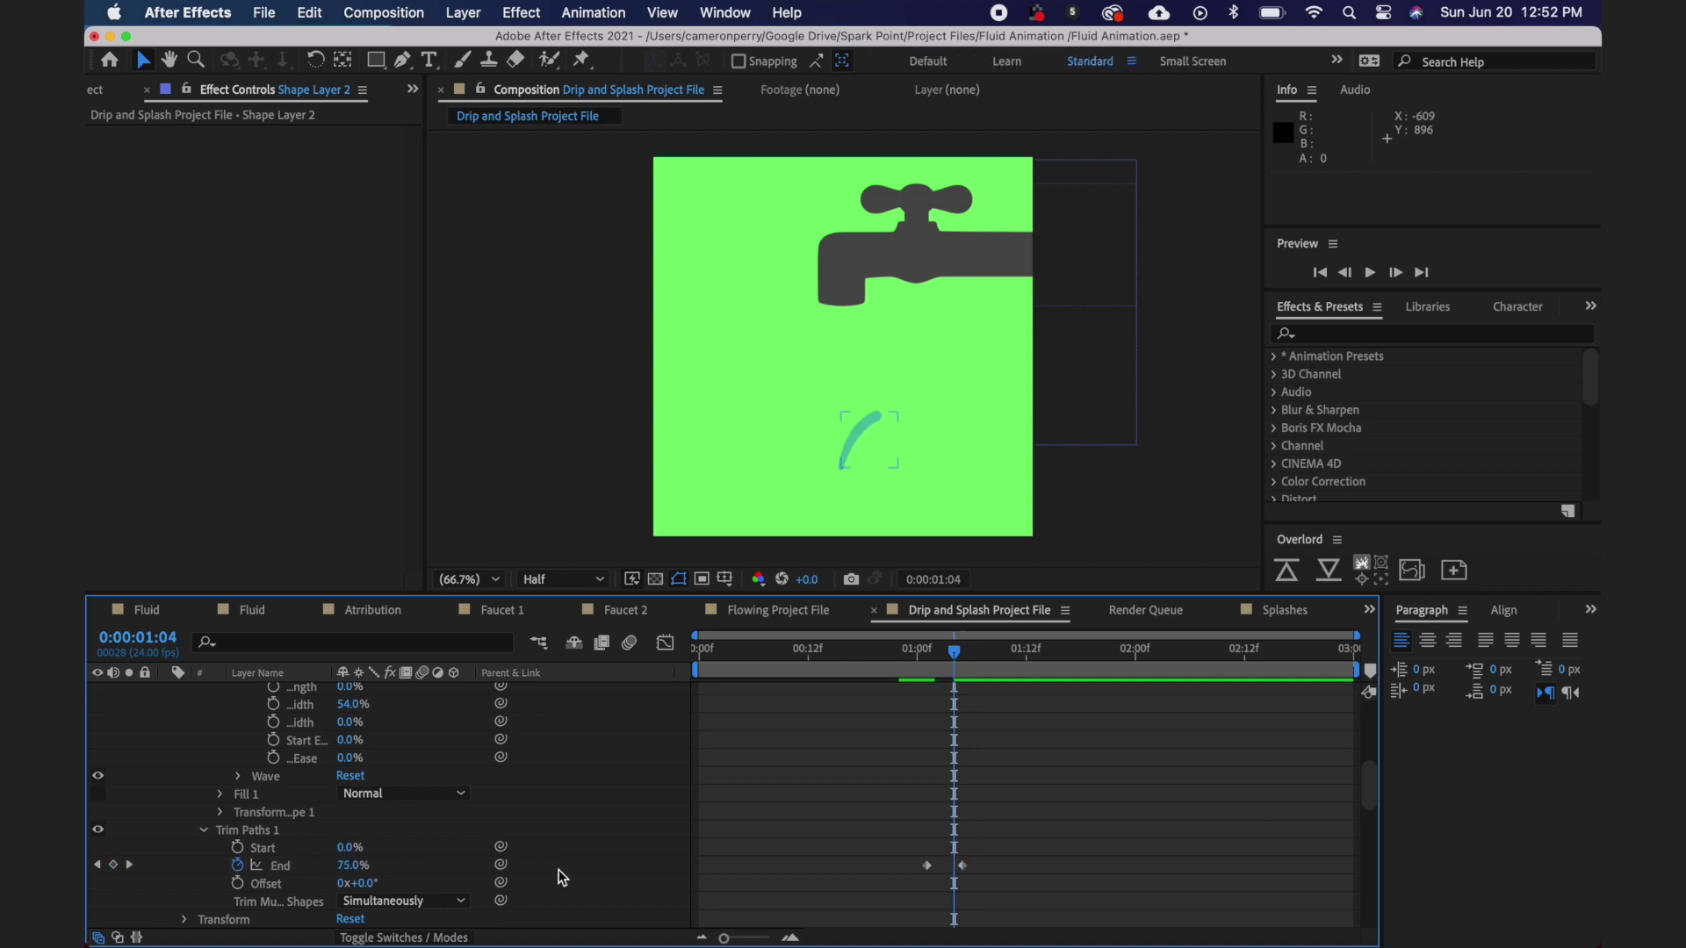
left_click(238, 847)
key("Page_Down")
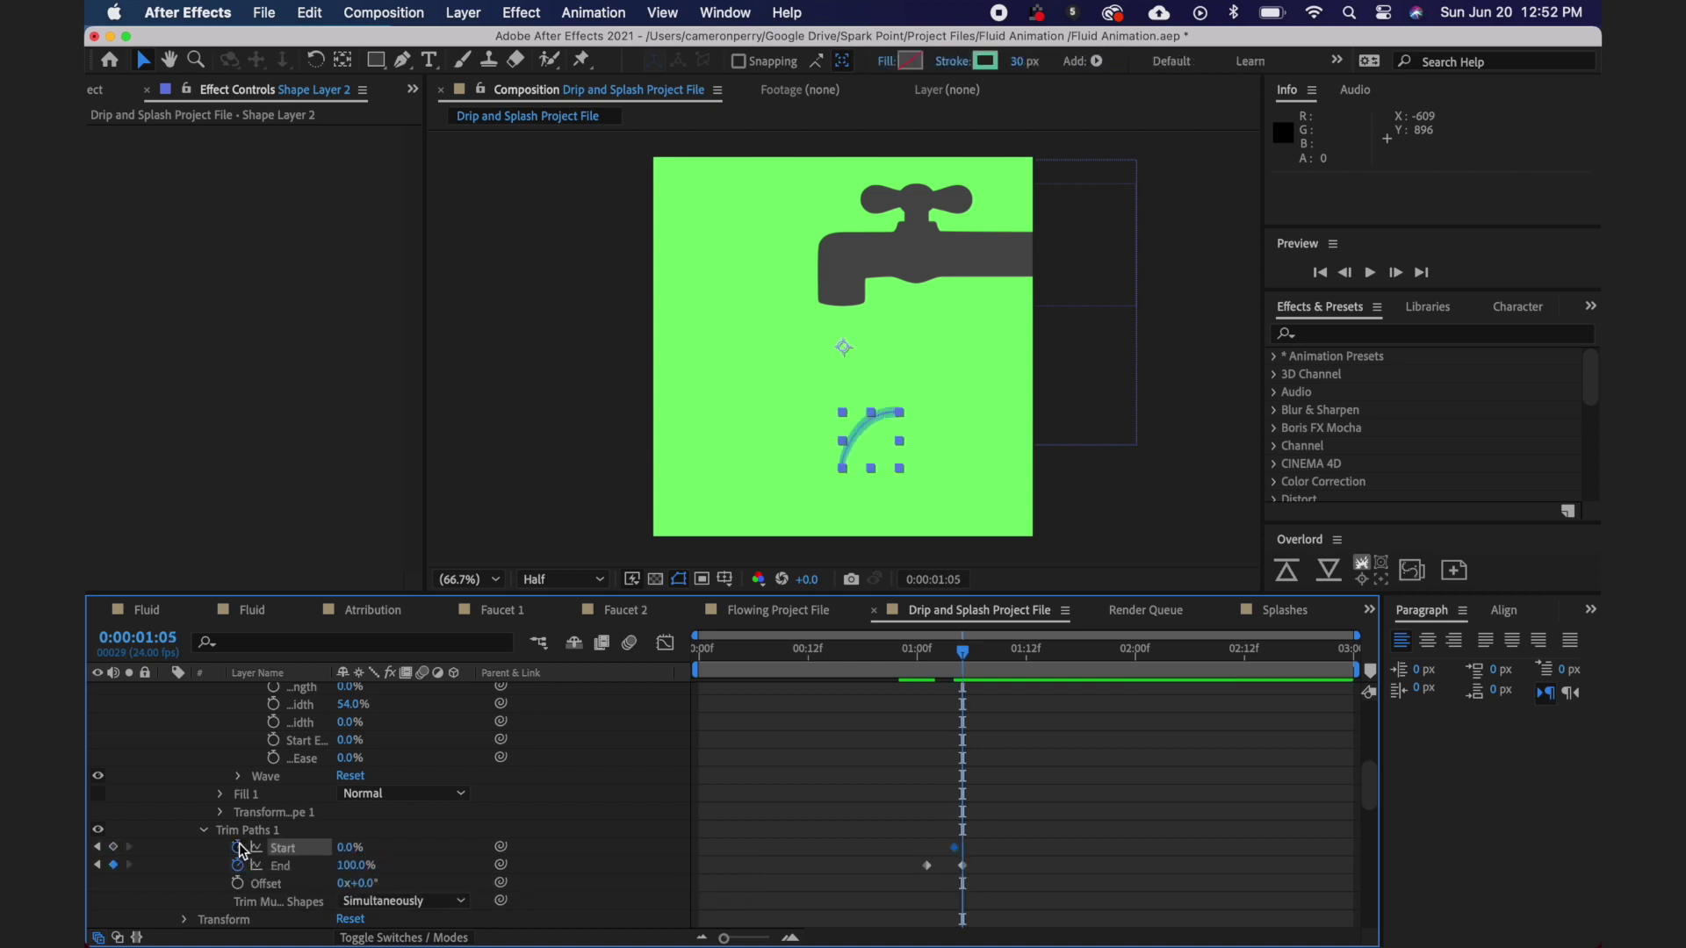
key("Page_Down")
key("Page_Down")
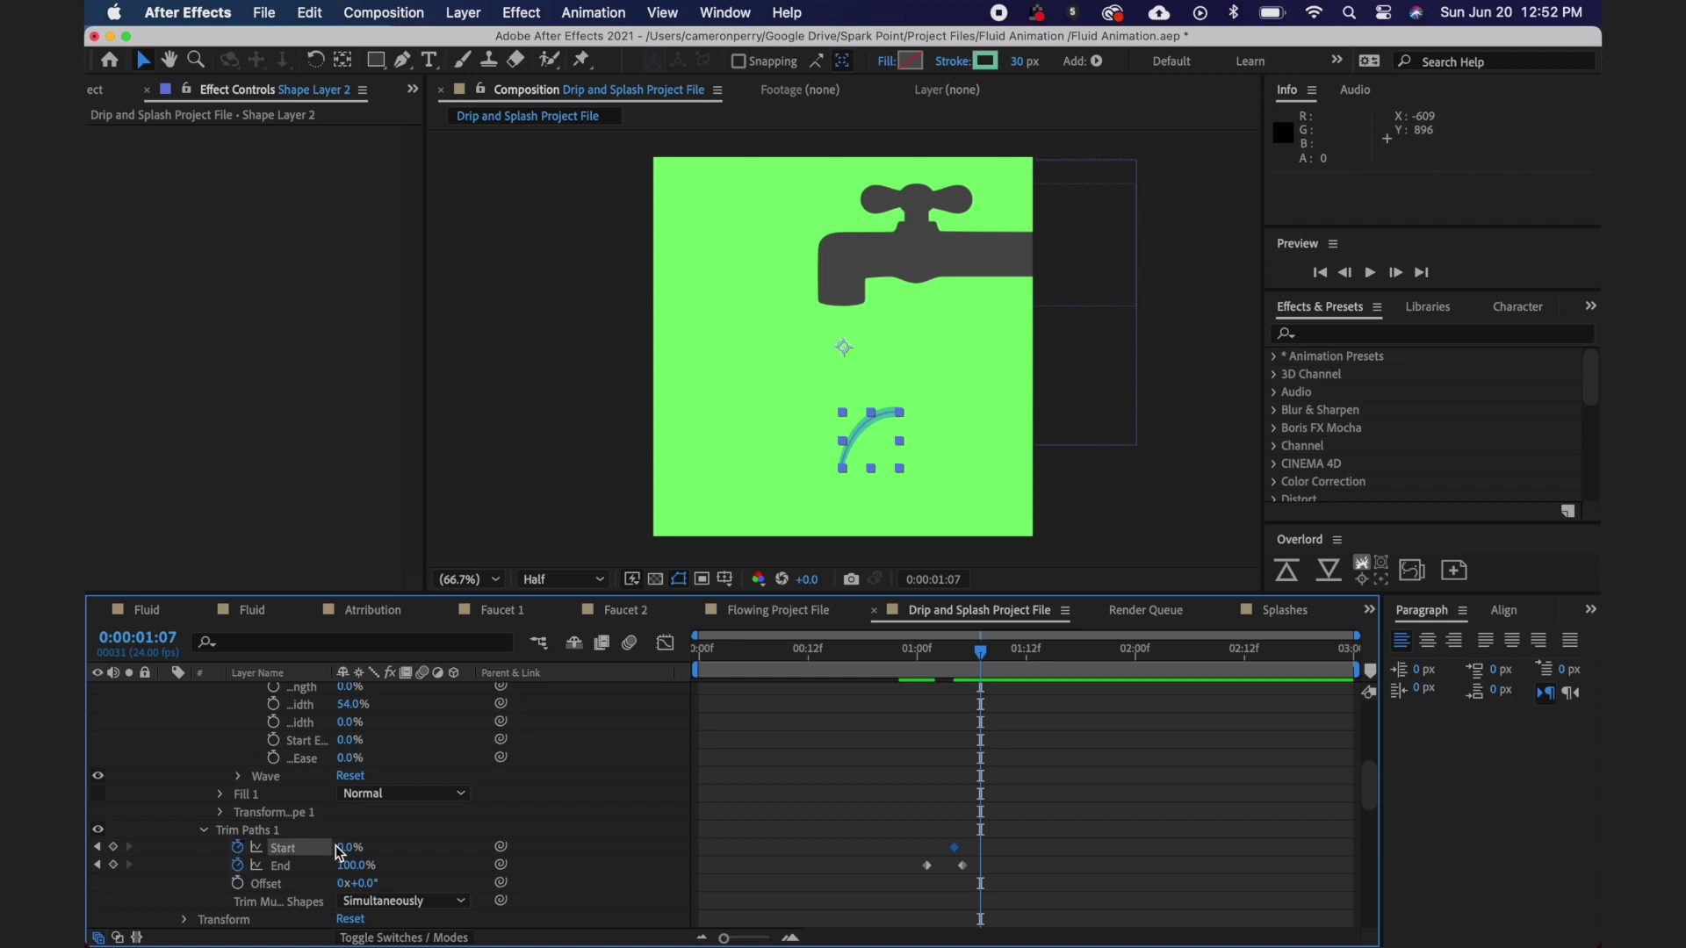
key("F2")
type("100")
key("Return")
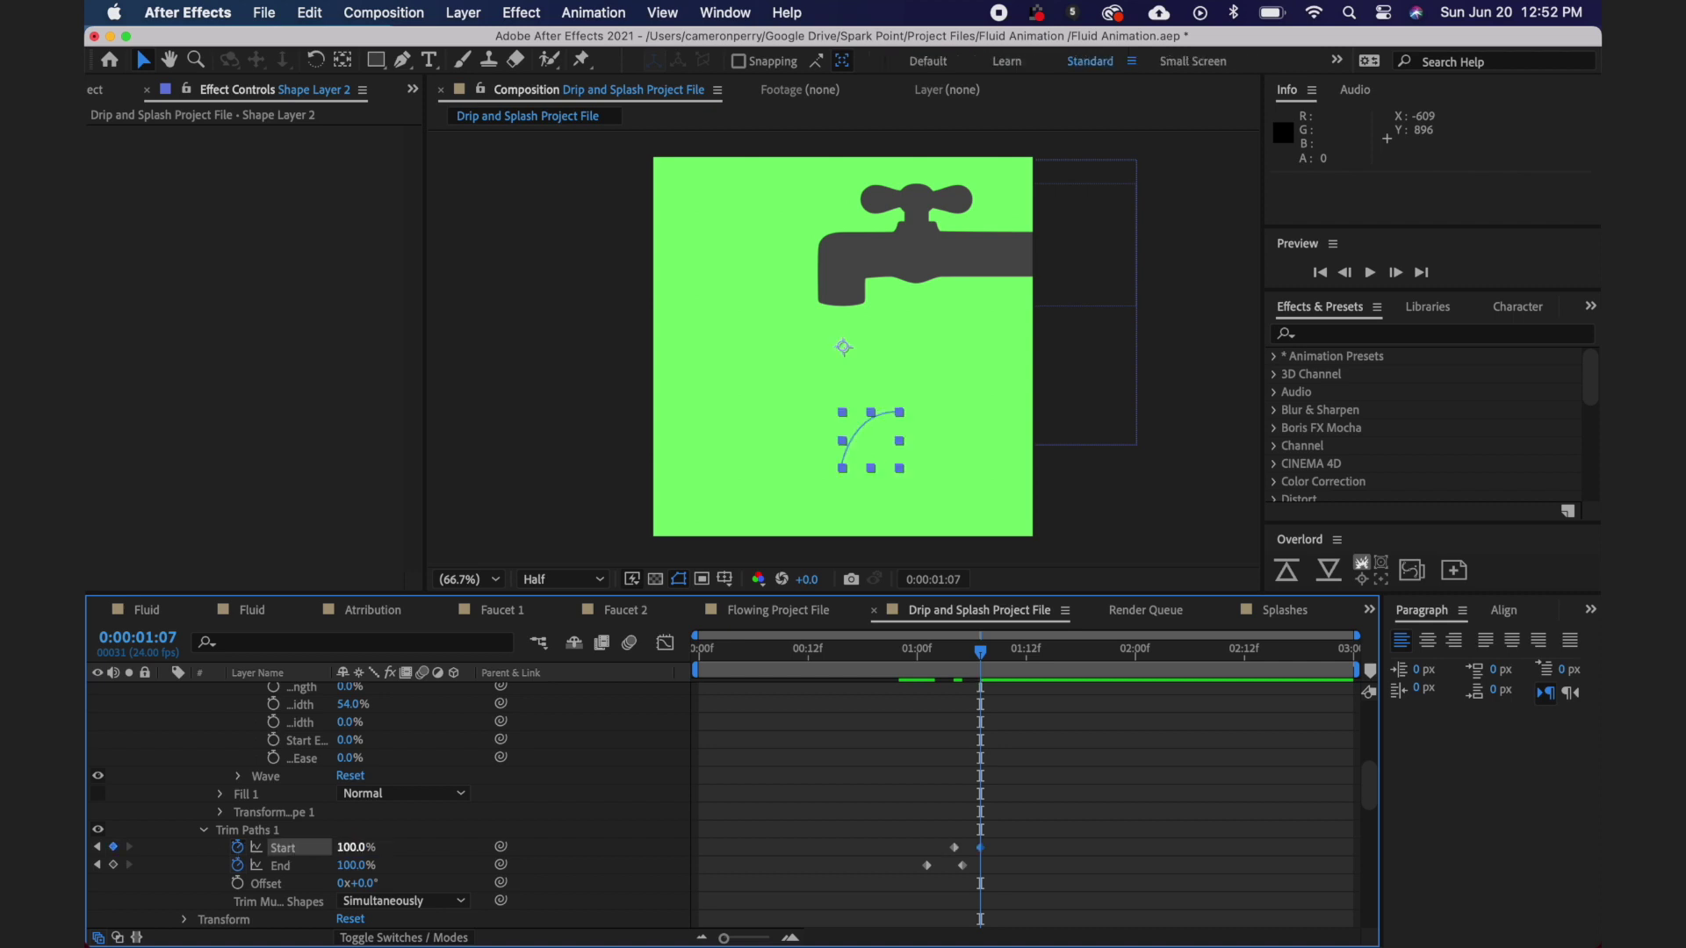
- Keyframe the splash stroke width at 30 on 1:05 and 0 on 1:07
key("F2")
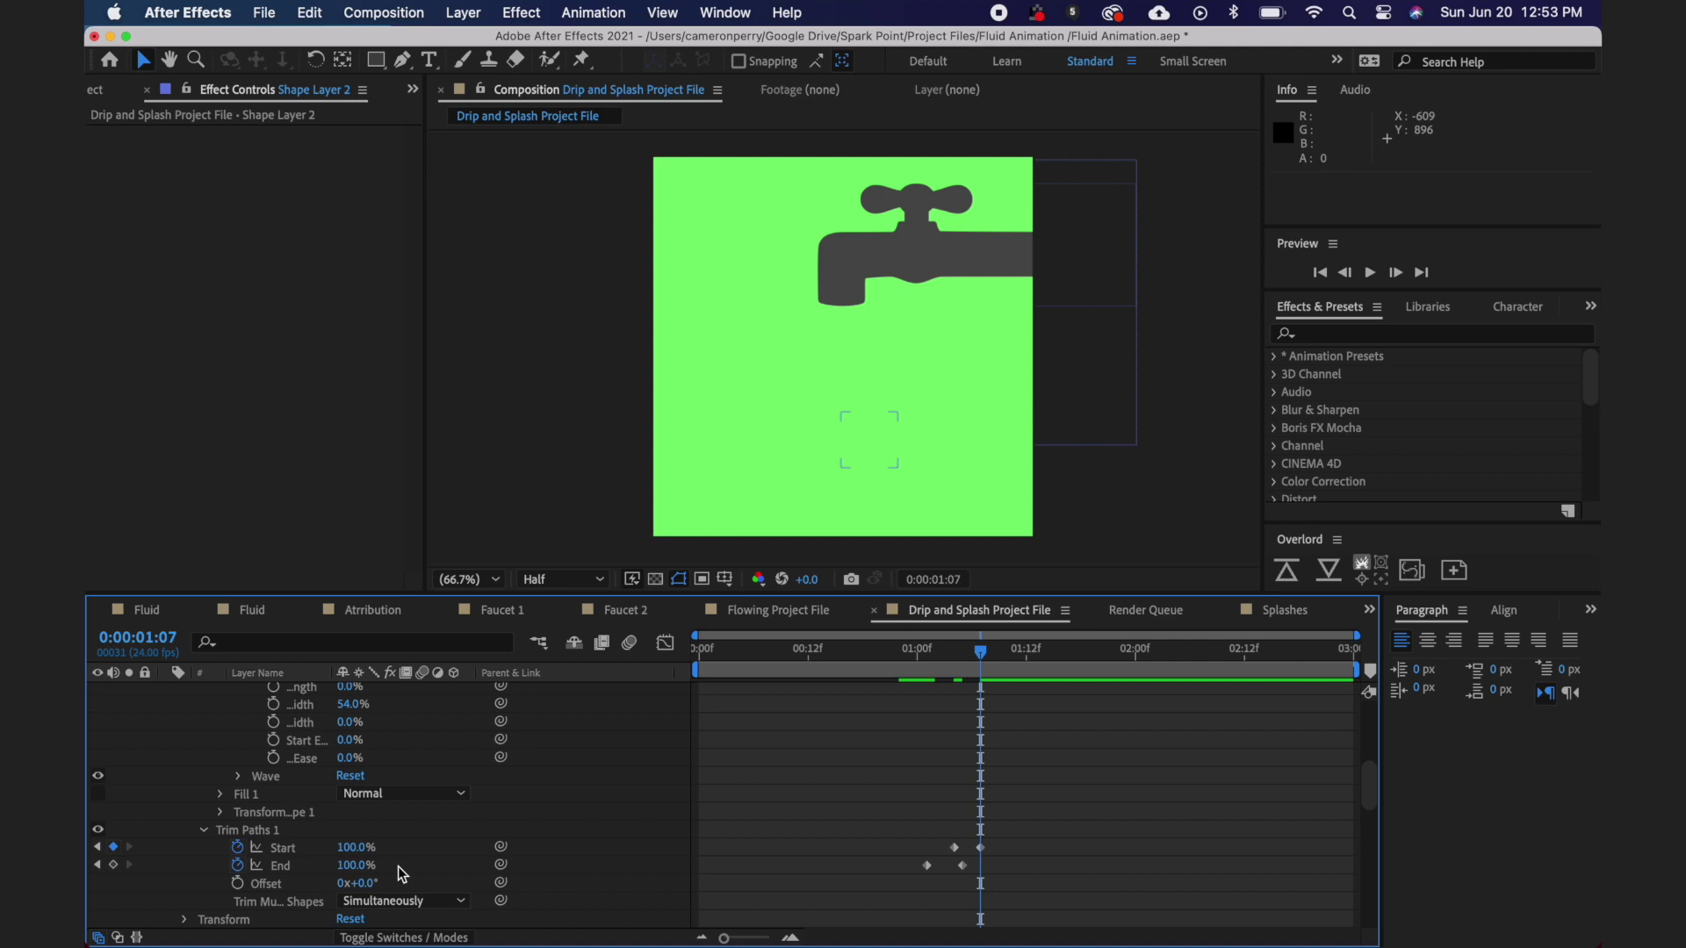
key("Page_Up")
key("Page_Up")
scroll(398, 865, "up", 5)
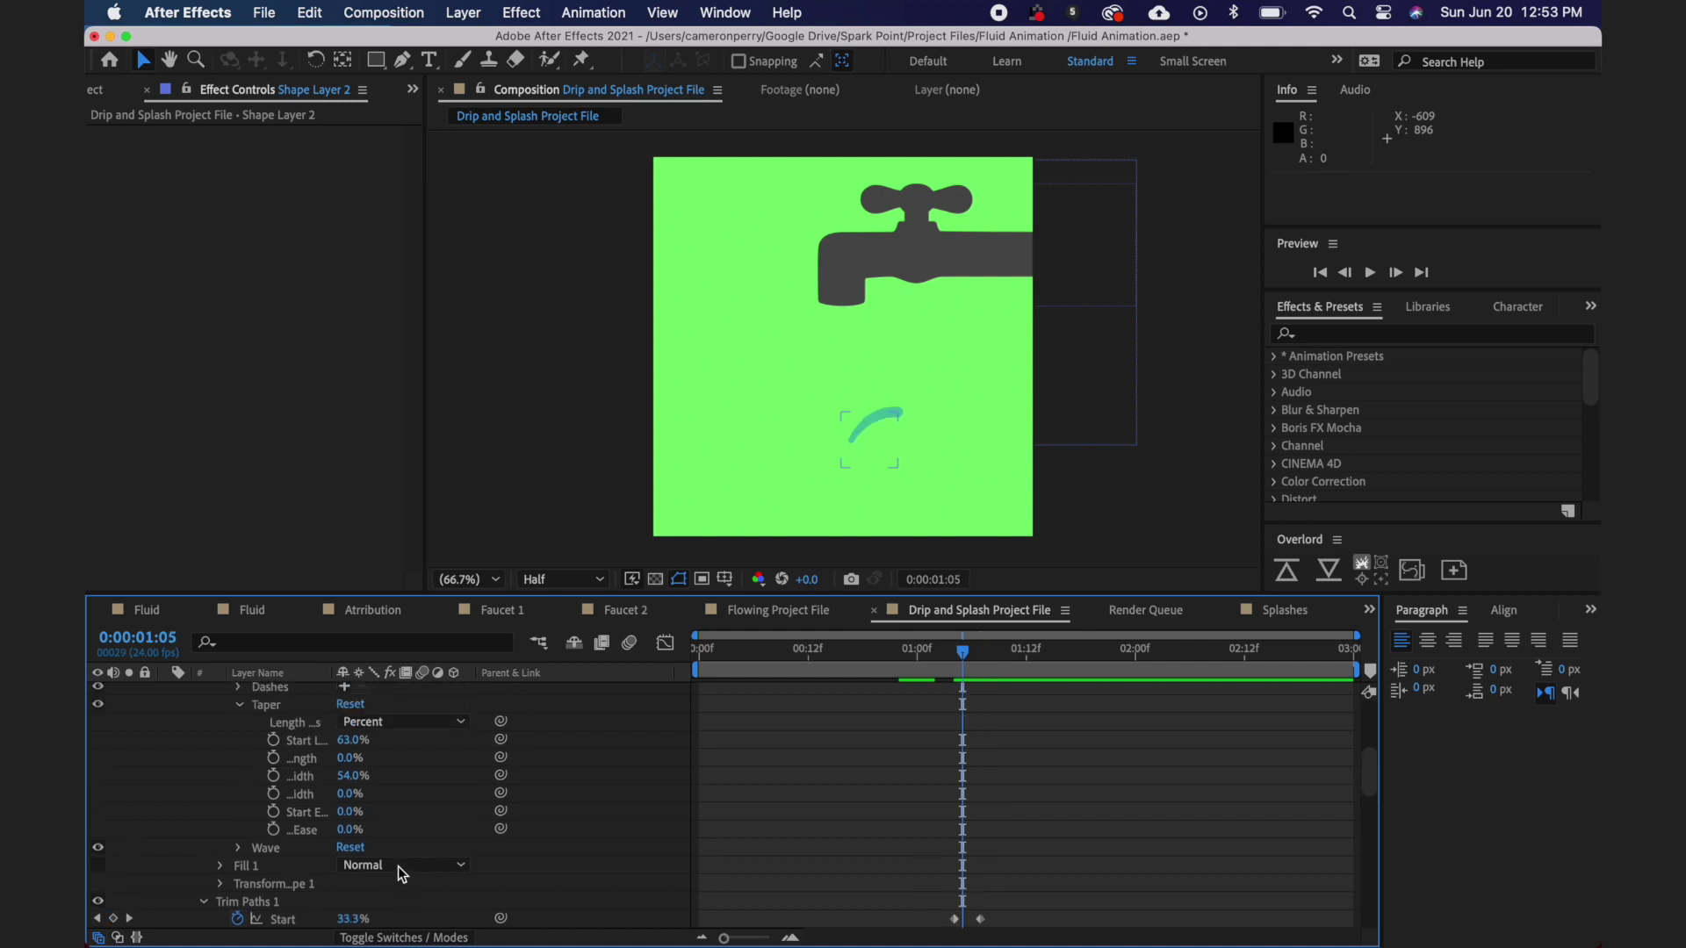
scroll(398, 866, "up", 3)
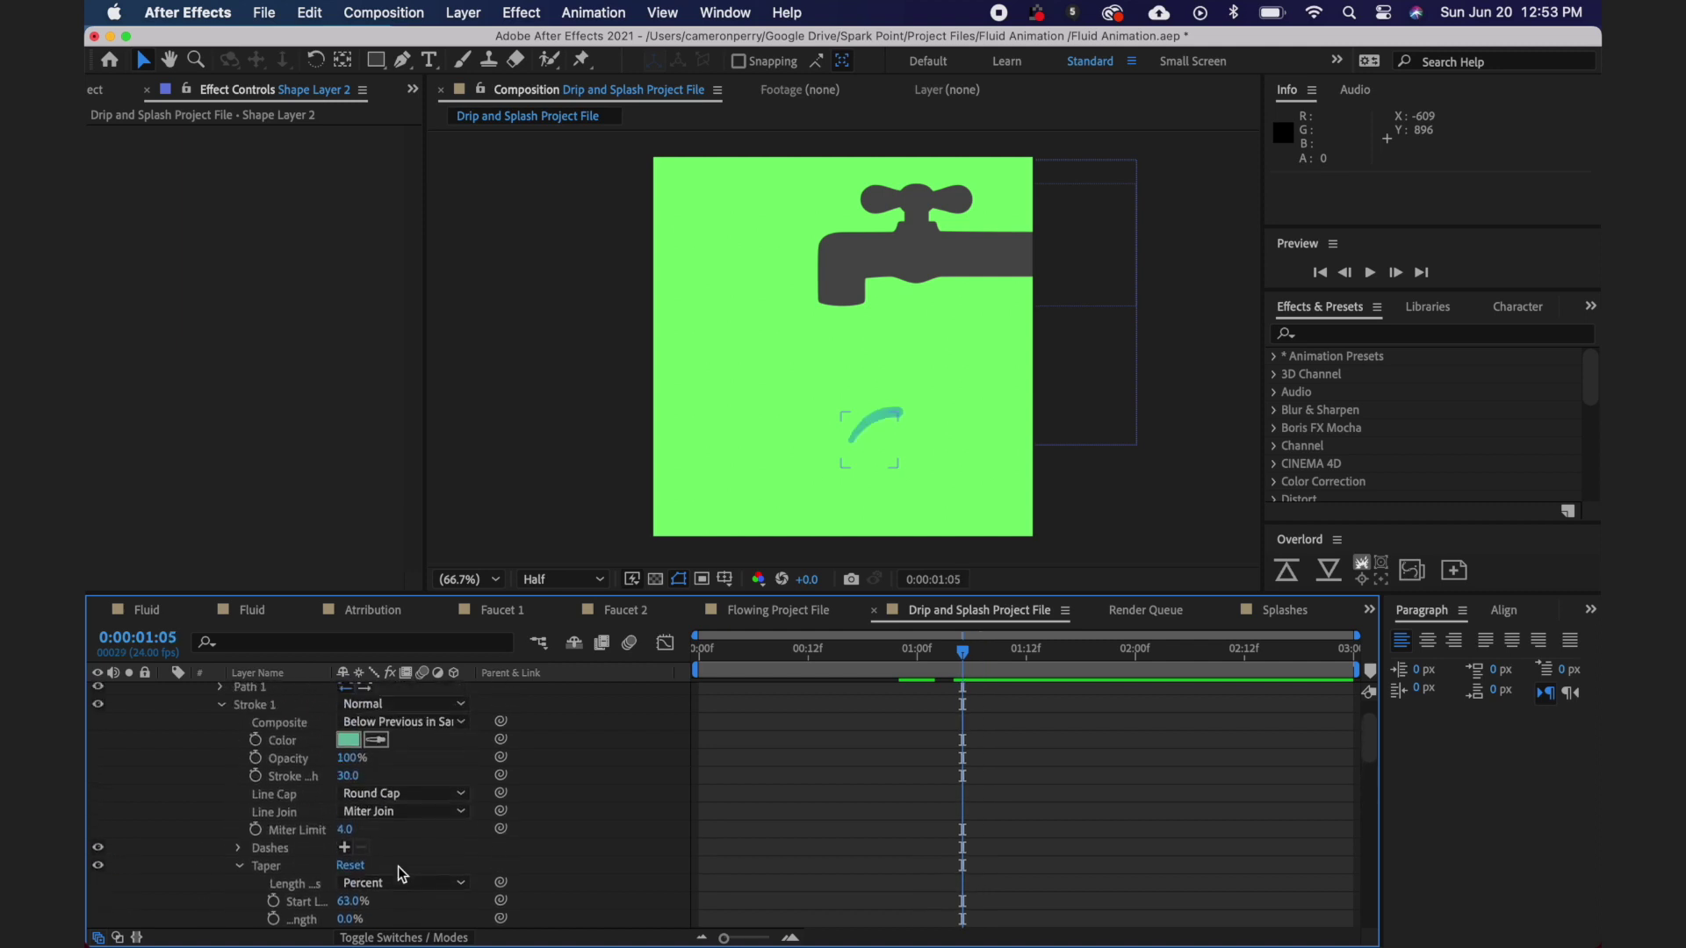
left_click(255, 775)
key("Page_Down")
key("Page_Down")
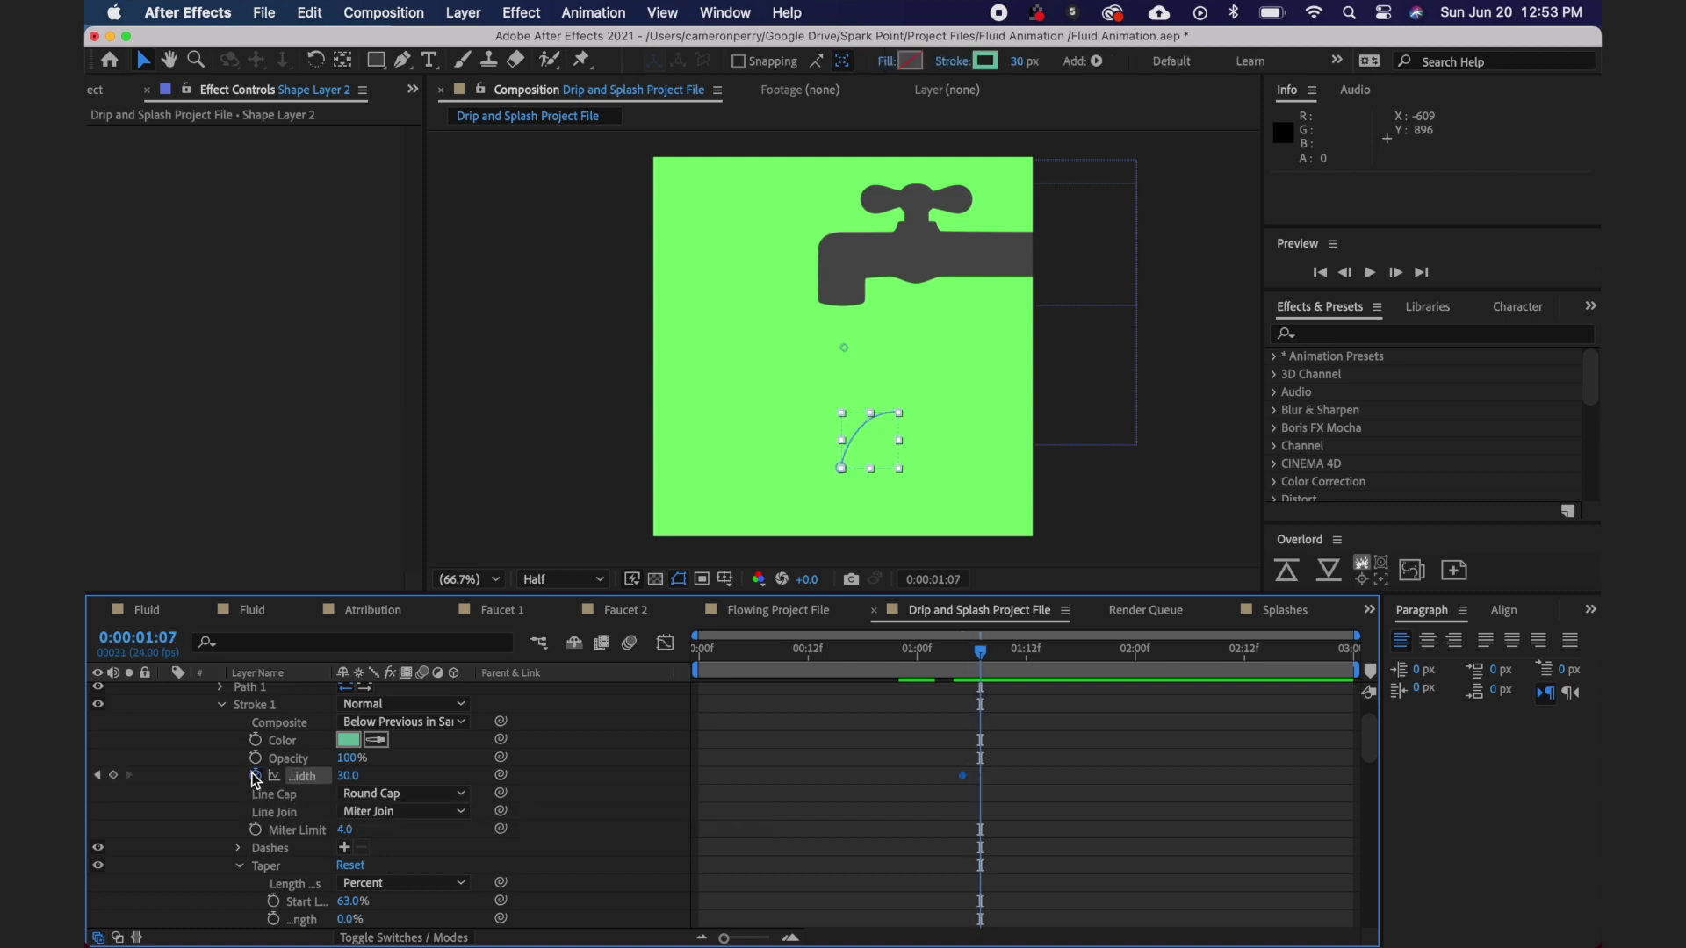
type("0")
left_click(427, 773)
- Return to 1:00 and preview the drip and splash
left_click_drag(972, 654, 919, 665)
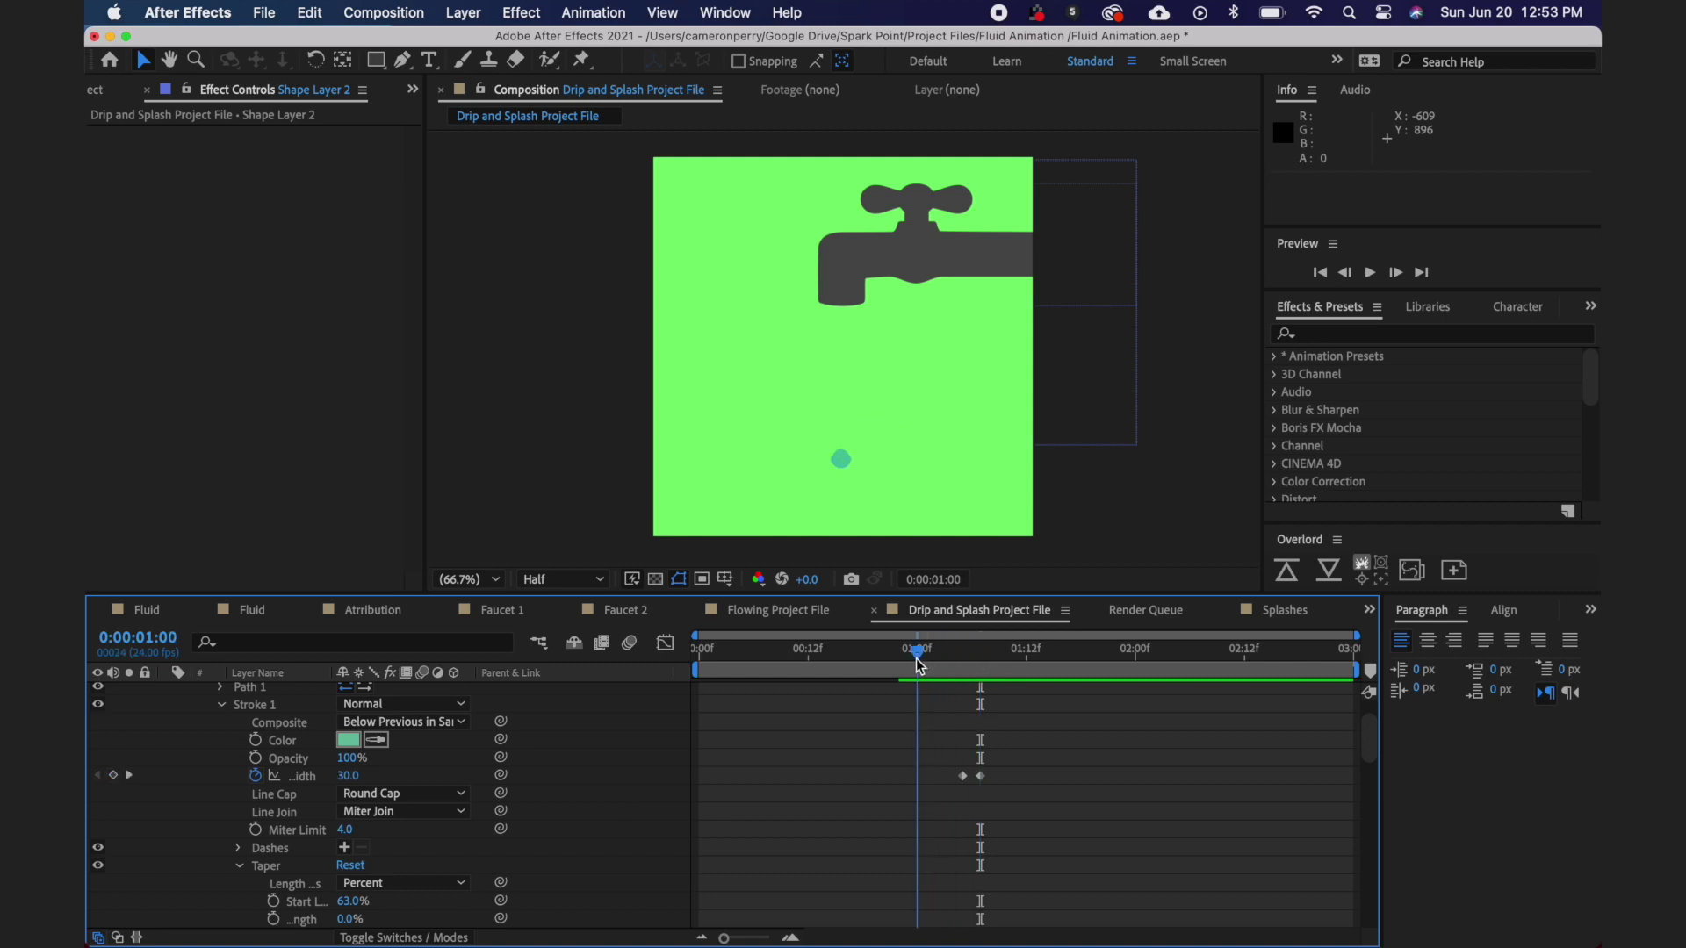
key("space")
key("space")
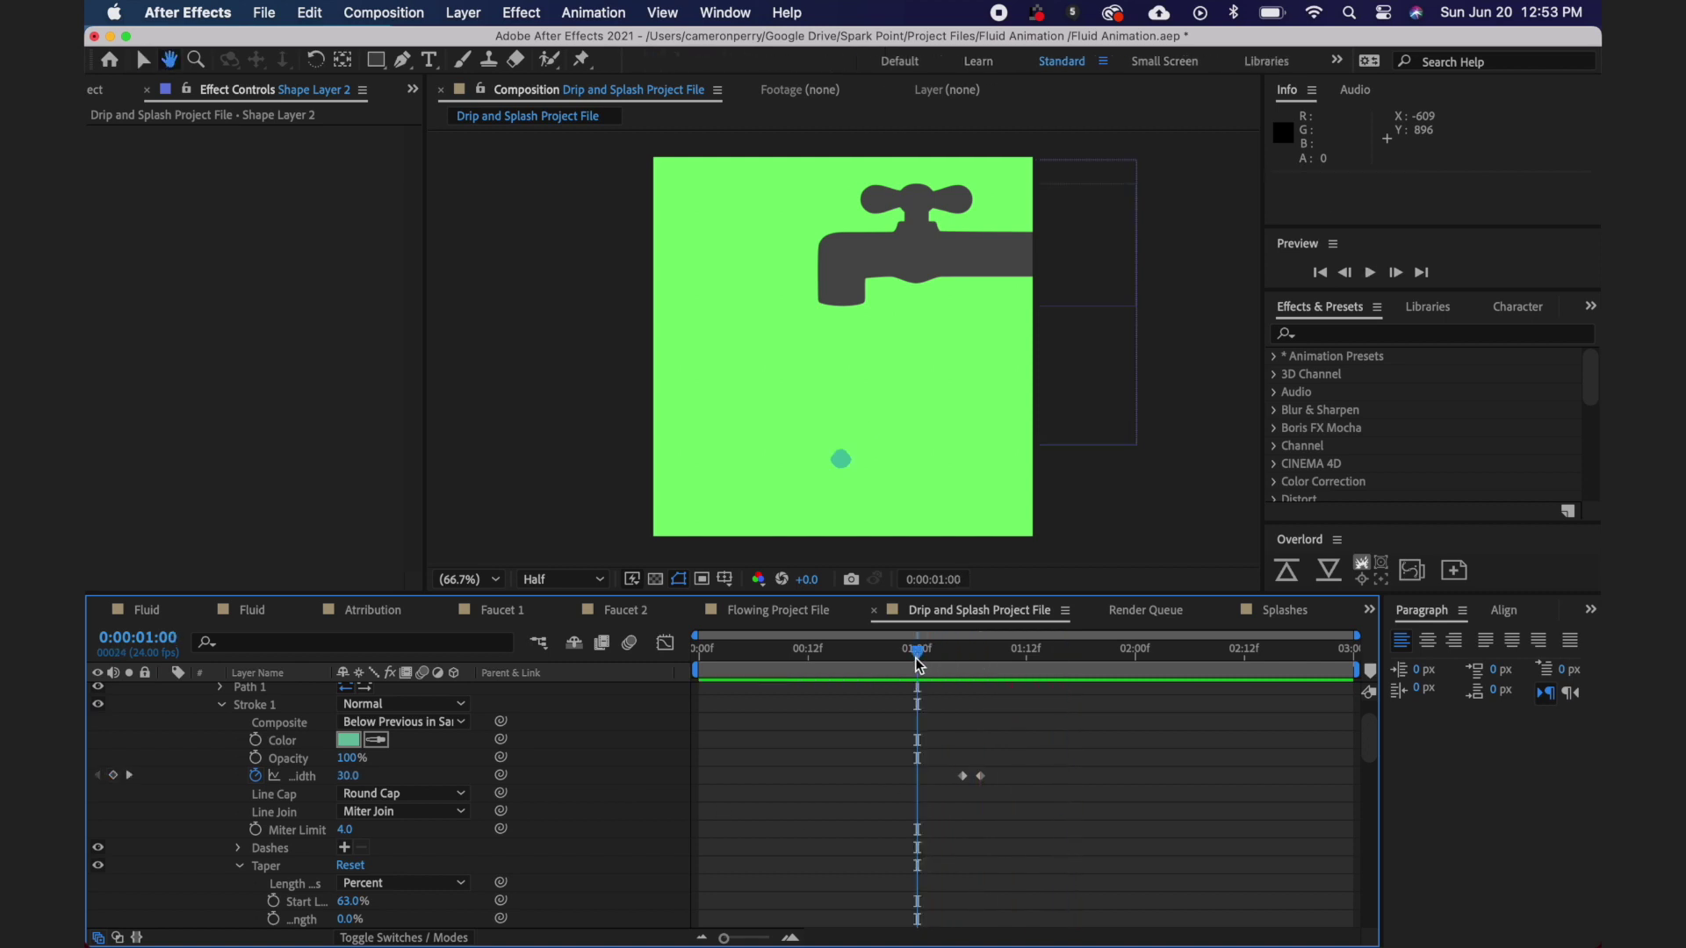
key("space")
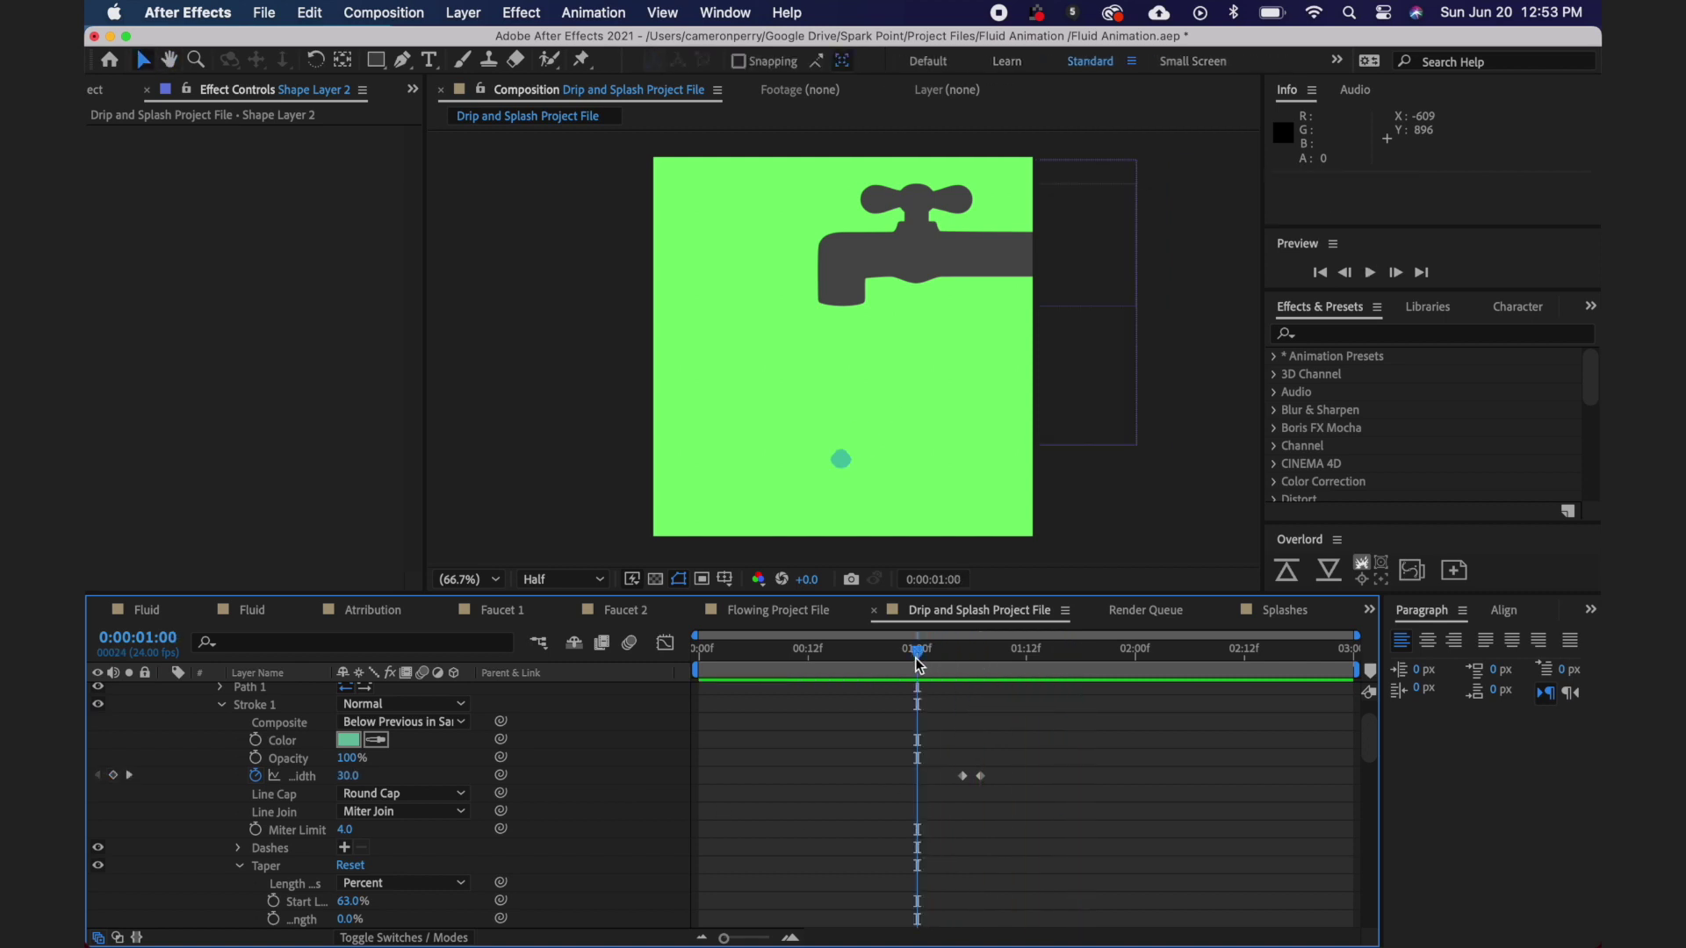
key("space")
scroll(912, 695, "up", 3)
- Duplicate the splash stroke layer and reshape the copy's path to lean left
left_click(221, 764)
left_click(756, 692)
key("super+d")
left_click(309, 643)
type("path")
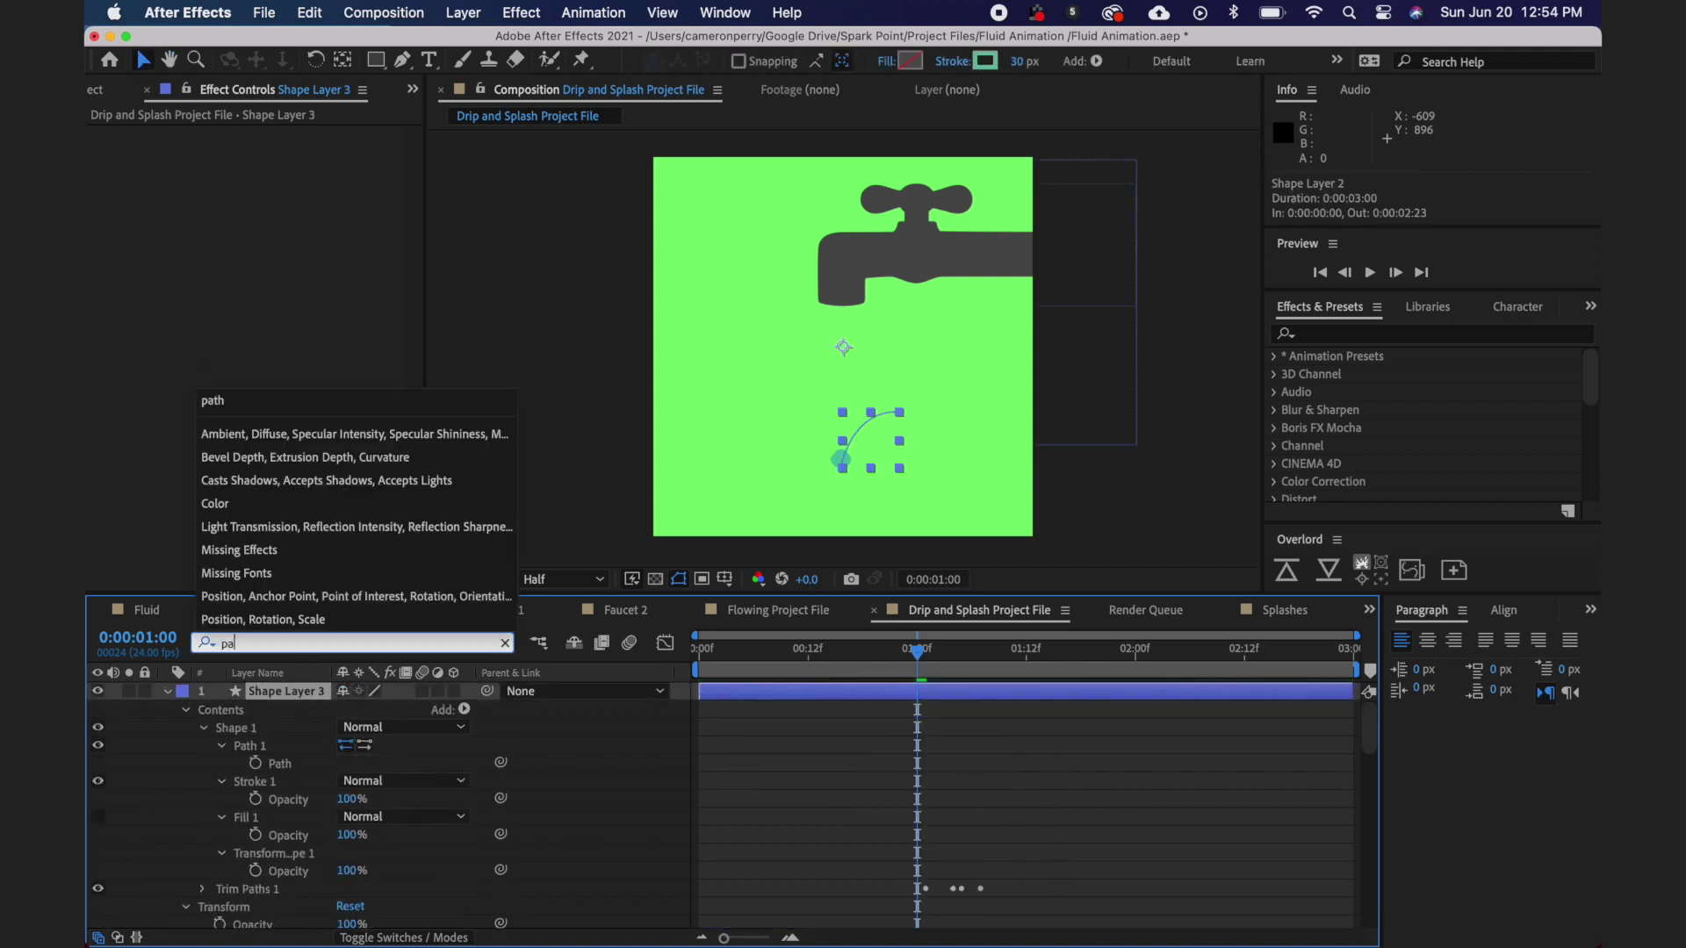
left_click(251, 746)
left_click_drag(899, 413, 787, 422)
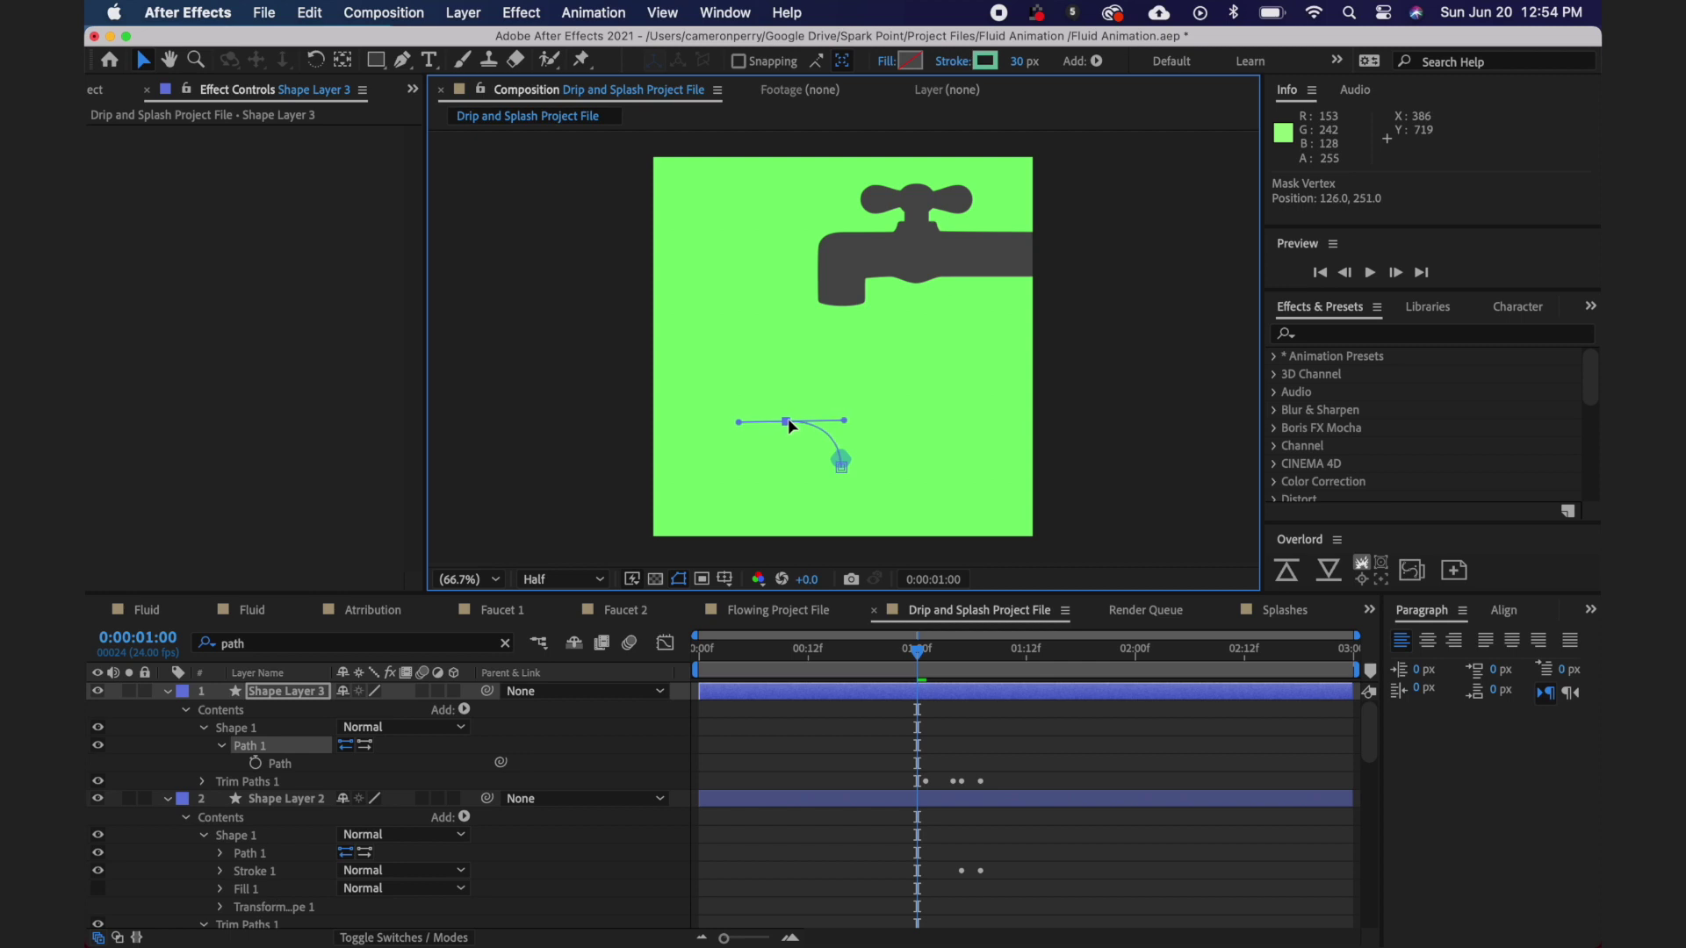
left_click(897, 694)
- Trim the first two splash layers to start at 1:00 and duplicate another stroke
left_click(915, 798, "shift")
key("alt+[")
left_click(975, 722)
key("super+d")
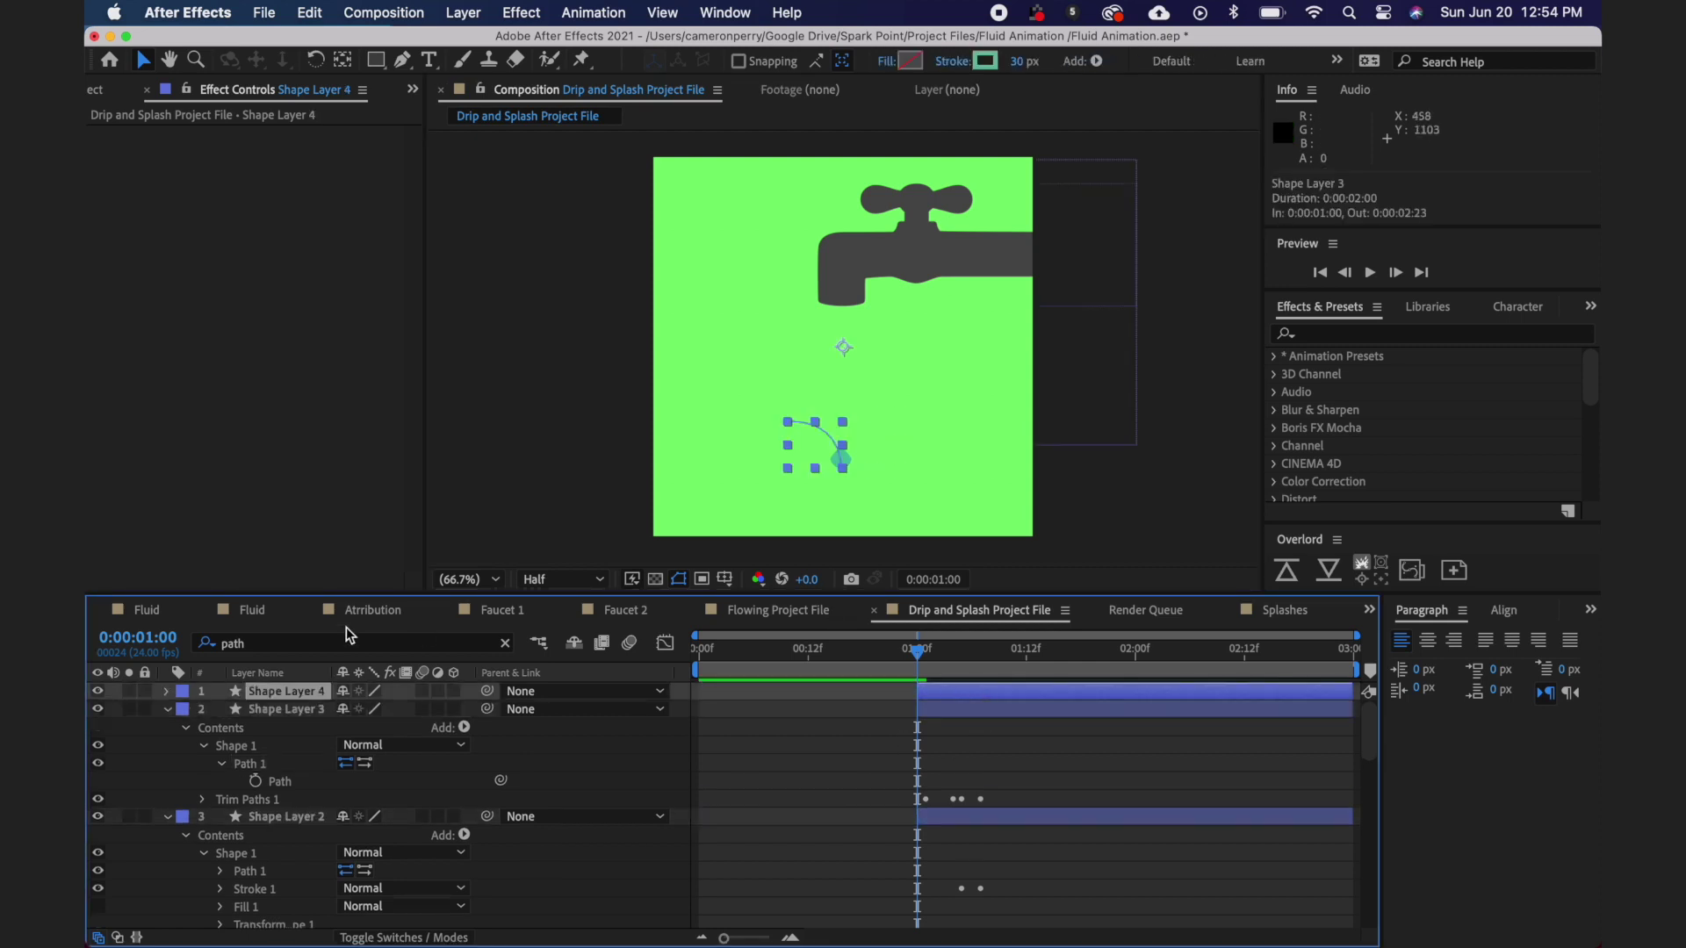
left_click(288, 745)
left_click(790, 449)
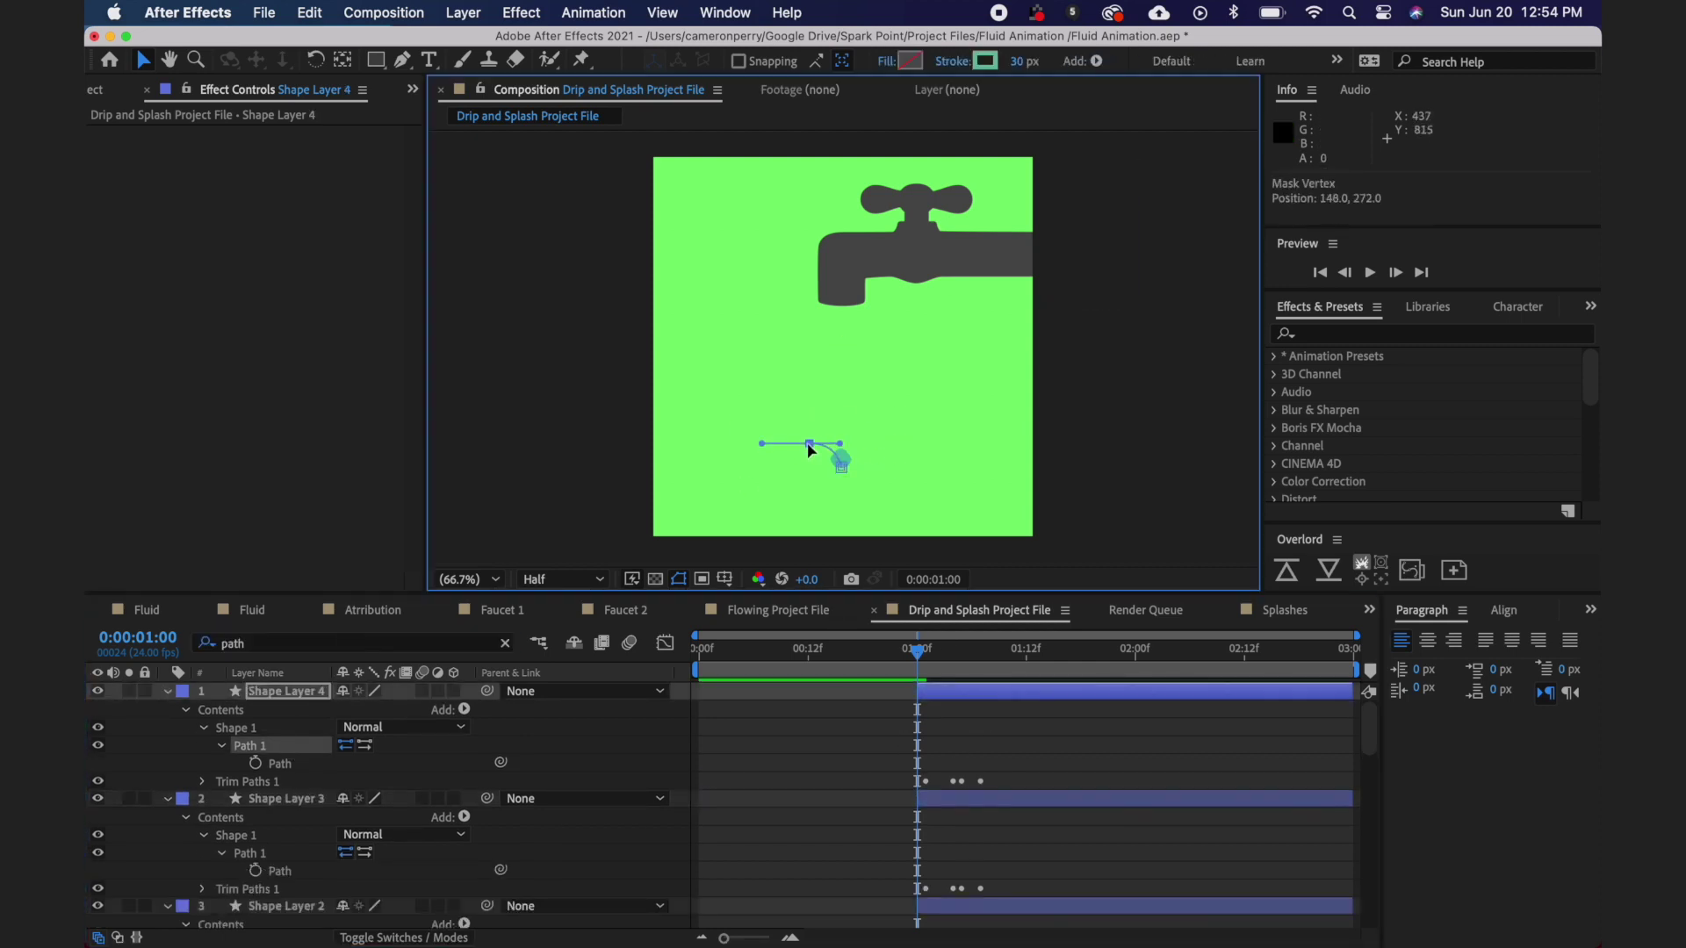
- Duplicate a further splash stroke, reshape it to bend rightward, and preview from 0:22
key("super+d")
left_click(288, 744)
left_click_drag(819, 447, 886, 446)
left_click_drag(847, 446, 849, 444)
left_click_drag(886, 447, 885, 442)
left_click_drag(917, 653, 954, 664)
key("space")
- Add a fifth splash stroke curving up and far left, and preview the fan
key("super+d")
left_click(288, 745)
left_click_drag(883, 442, 842, 408)
key("space")
mouse_move(953, 658)
left_mouse_down()
mouse_move(916, 662)
mouse_move(972, 665)
left_mouse_up()
key("space")
left_click_drag(843, 400, 670, 352)
left_click_drag(836, 400, 852, 404)
left_click(902, 653)
key("space")
key("space")
left_click_drag(902, 653, 964, 664)
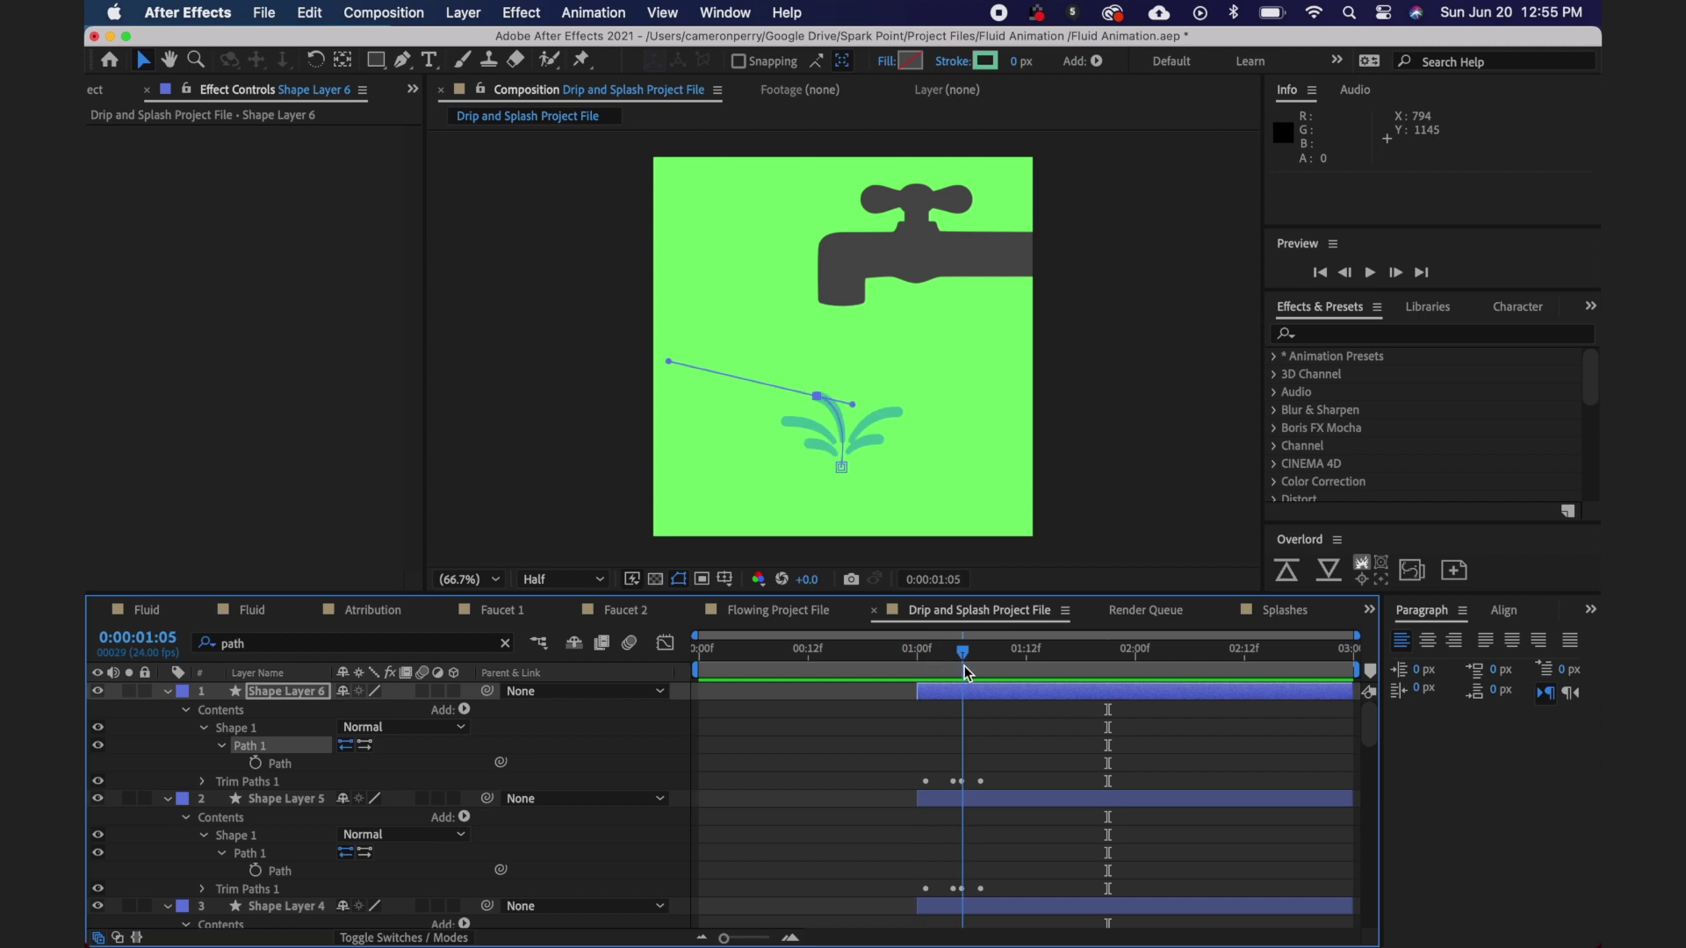
- Show stroke width for all five splash layers and set Shape Layer 6 to 20
scroll(955, 757, "down", 7)
left_click(956, 749, "shift")
scroll(962, 729, "up", 6)
left_click(460, 643)
type("stroke wid")
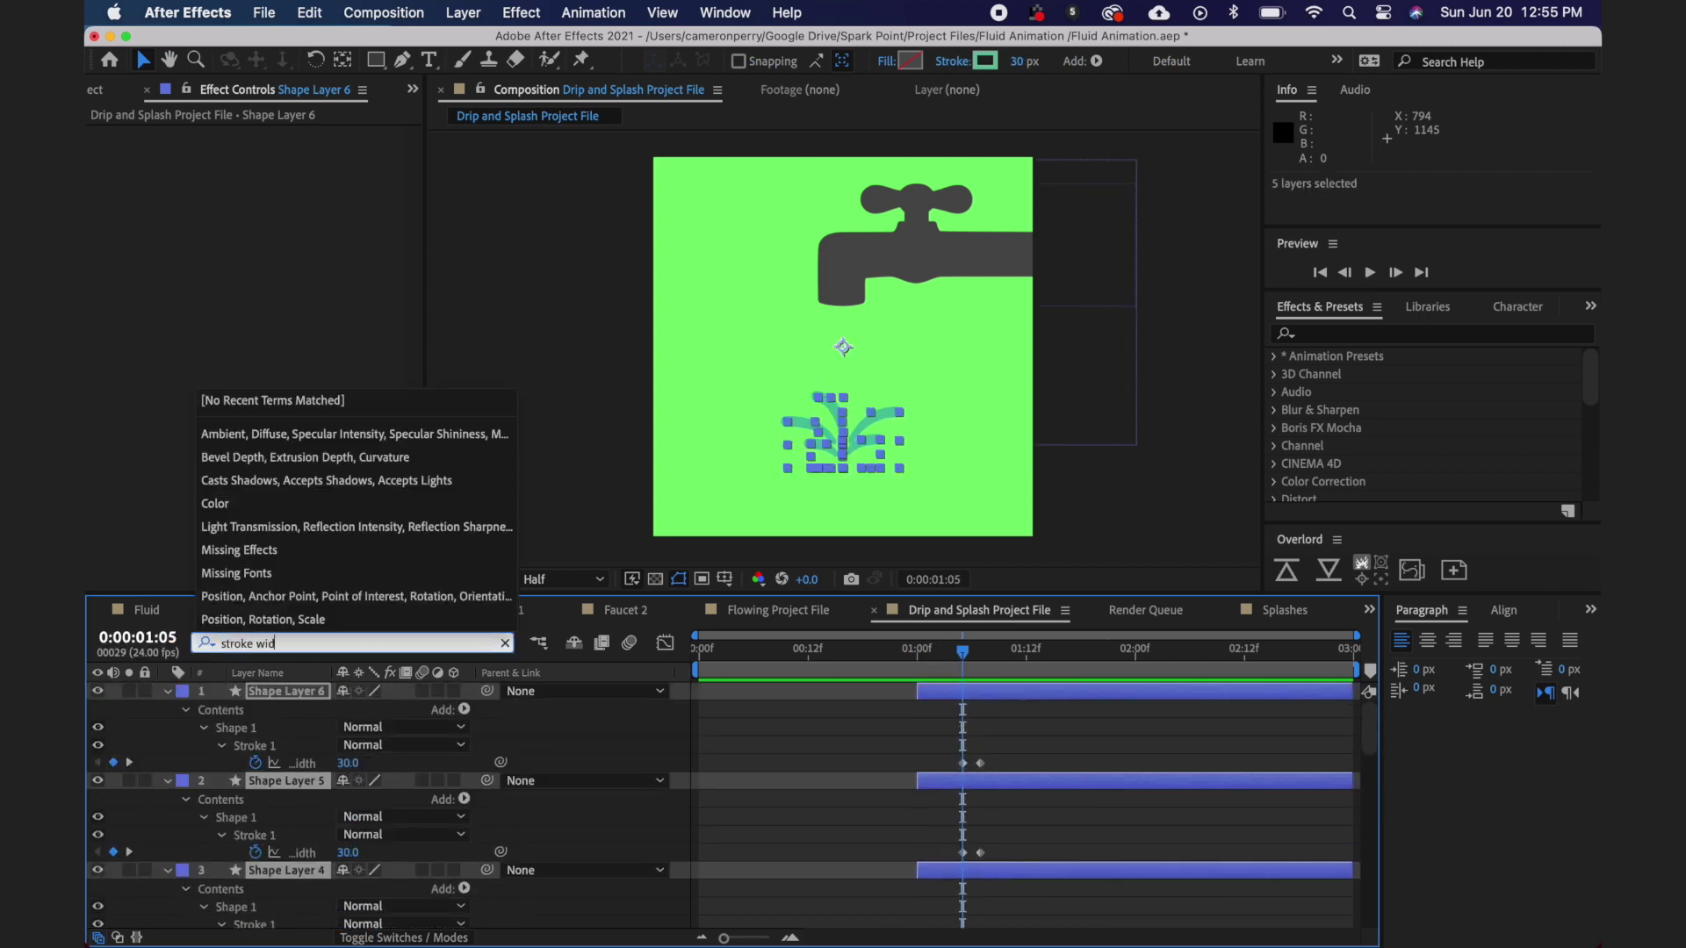
left_click(349, 764)
type("20")
key("Return")
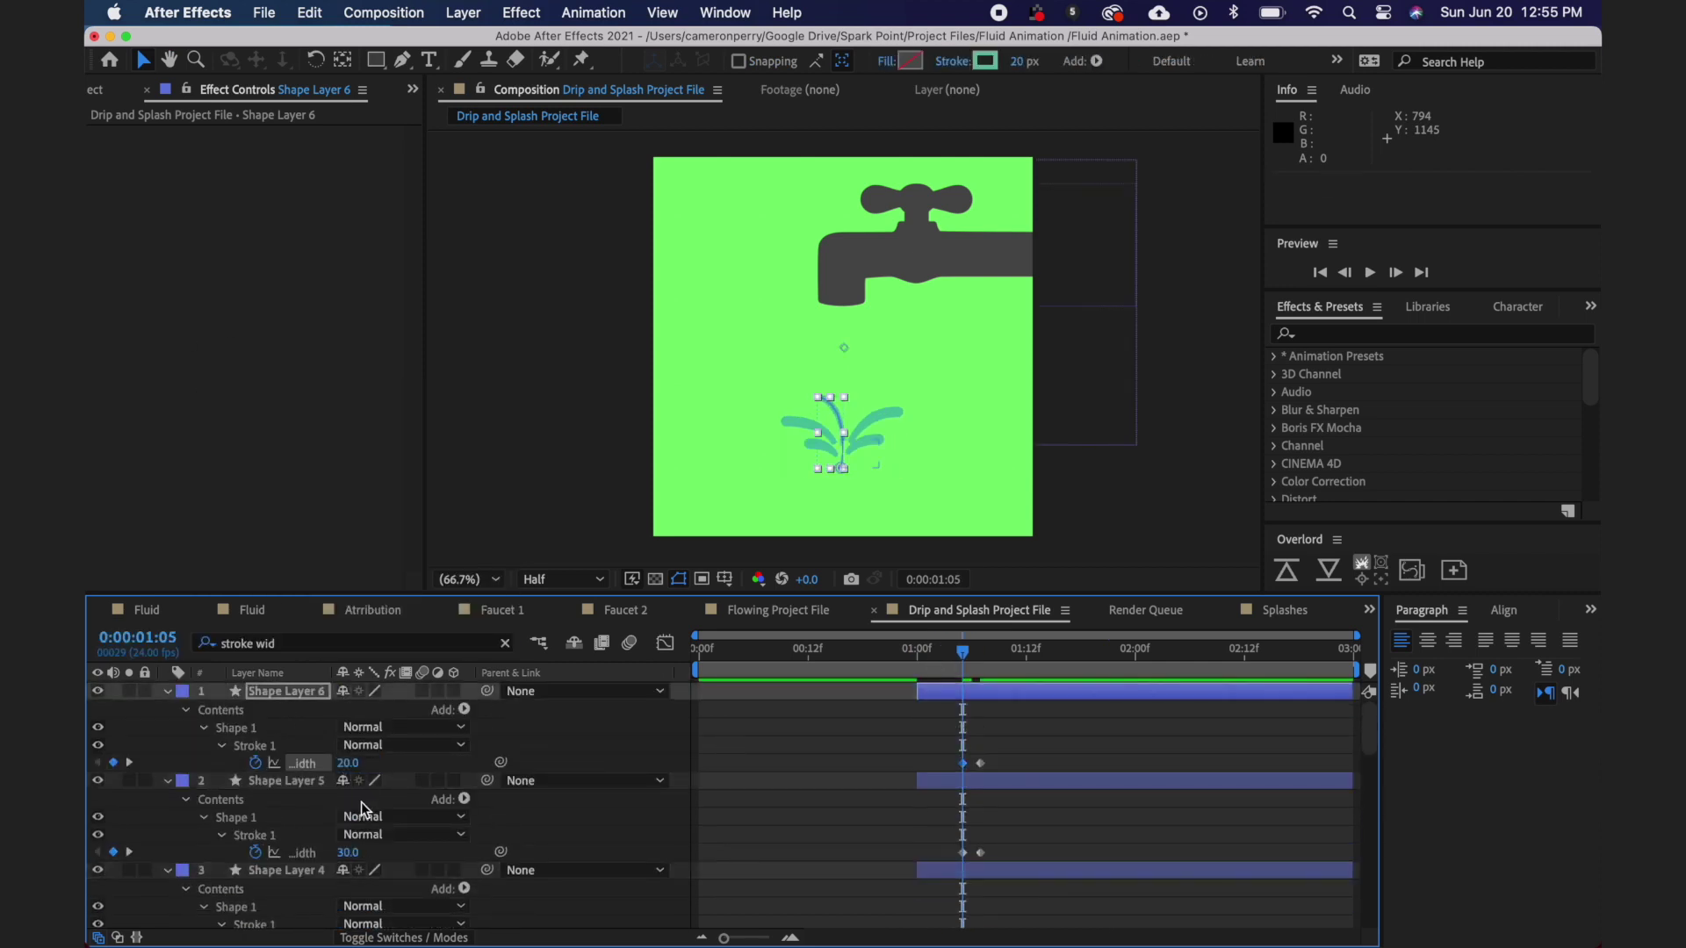
- Set Shape Layer 5's stroke width to 15 and Shape Layer 4's to 20
left_click(349, 853)
type("15")
key("Return")
scroll(341, 869, "down", 3)
left_click(346, 870)
type("20")
key("Return")
- Stagger the splash layers' start times, starting Shape Layer 4 one frame later
left_click_drag(871, 659, 944, 664)
left_click_drag(952, 799, 967, 799)
scroll(969, 786, "up", 3)
left_click_drag(972, 691, 1009, 692)
scroll(987, 773, "down", 6)
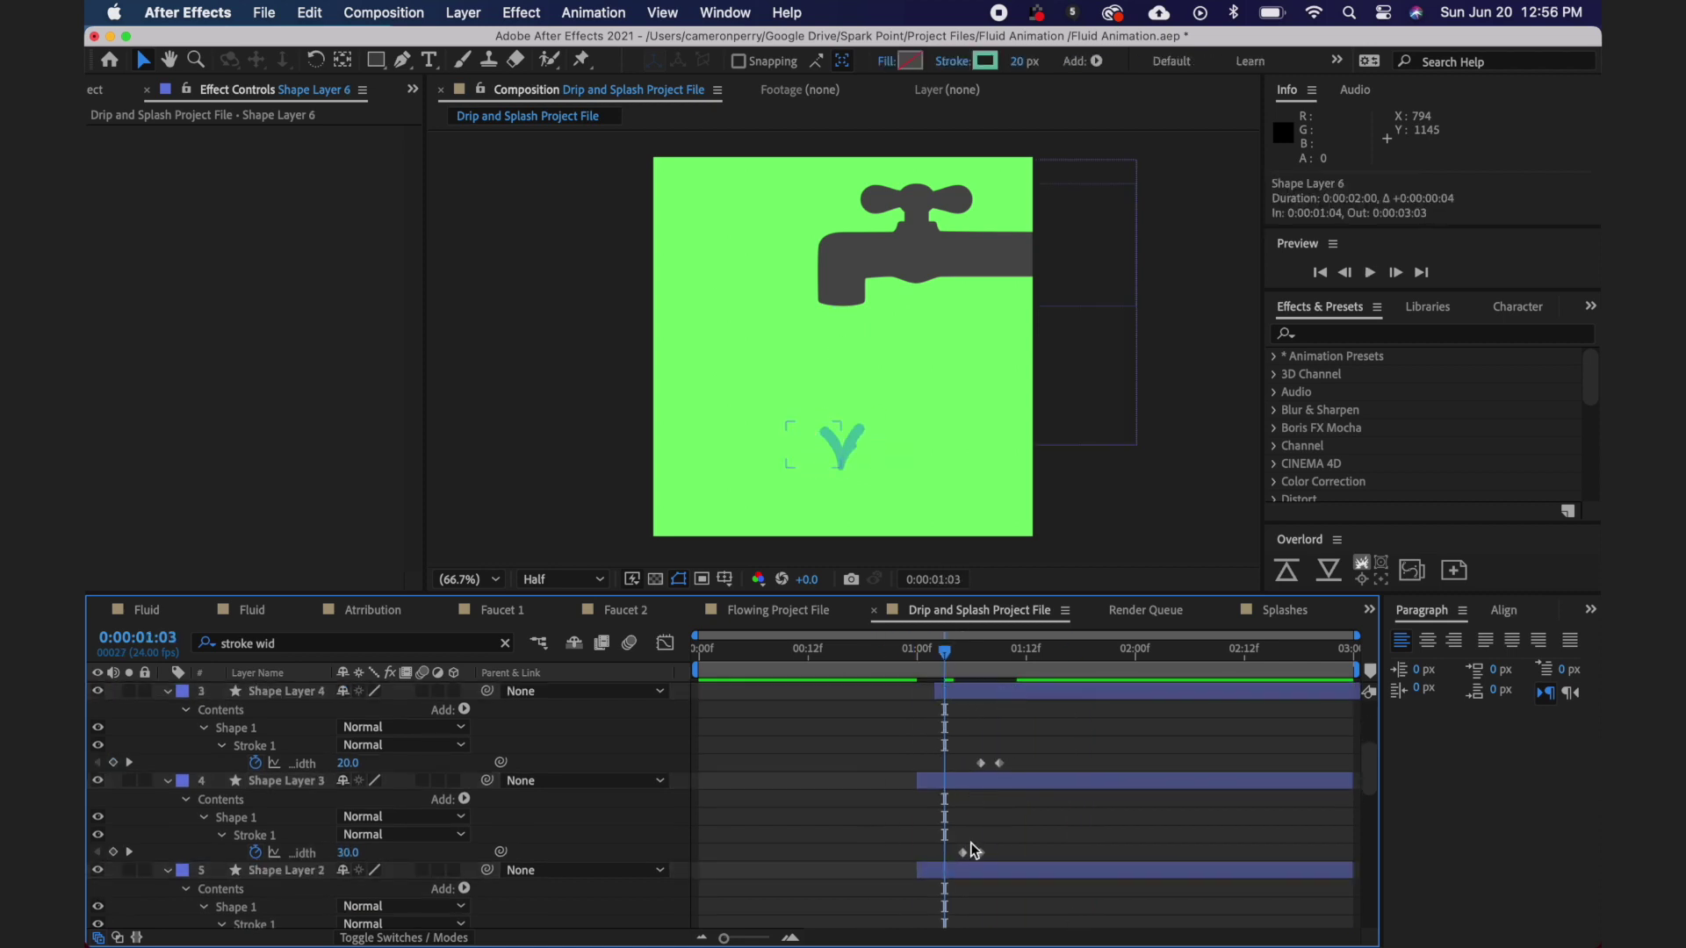
left_click_drag(966, 870, 975, 869)
left_click_drag(899, 650, 967, 698)
- Shift Shape Layer 6 slightly earlier and play the whole drip-and-splash animation from 0:00
scroll(966, 755, "up", 5)
left_click(890, 658)
key("space")
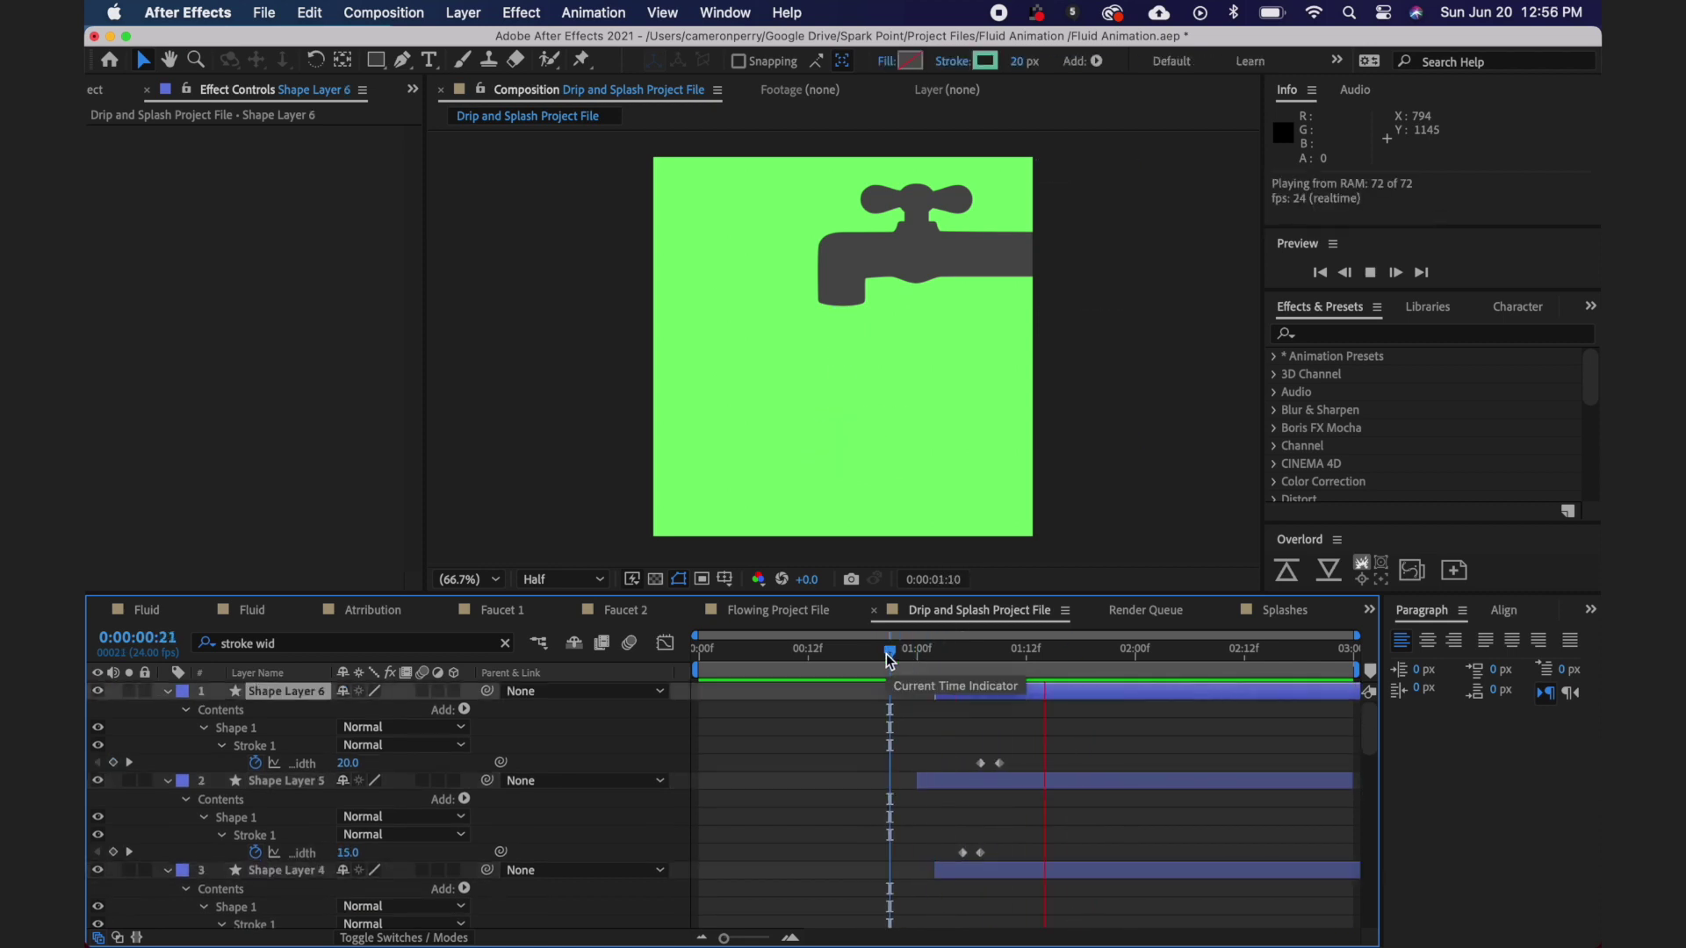
key("space")
left_click_drag(890, 658, 692, 665)
key("space")
key("space")
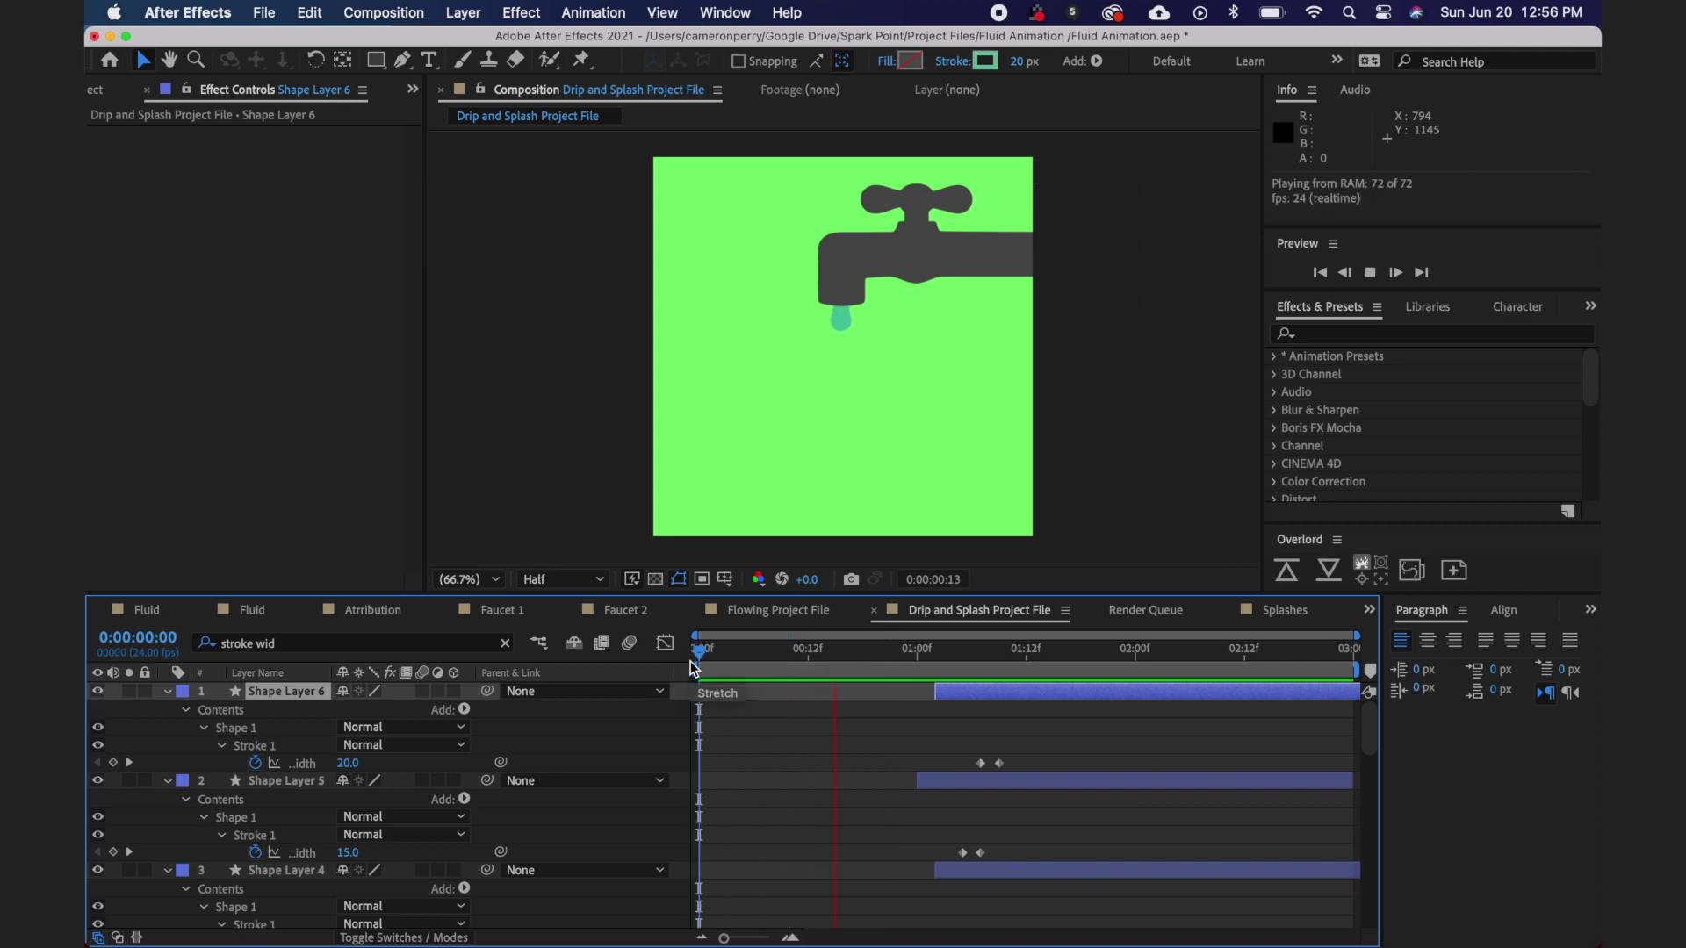
key("space")
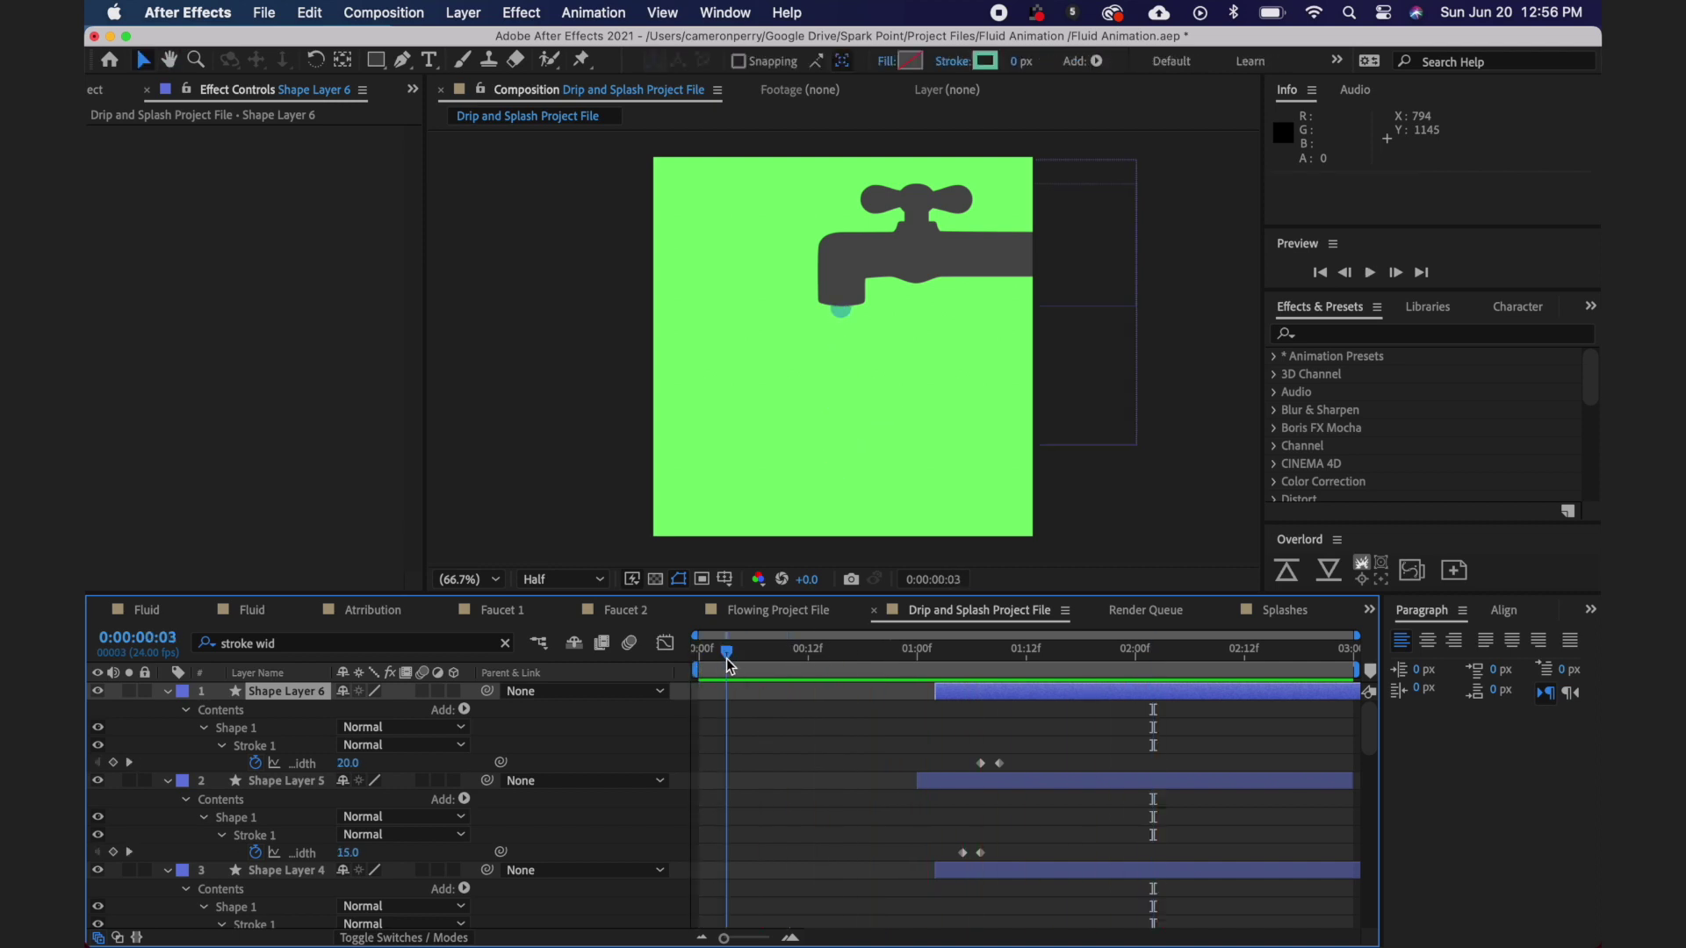
key("space")
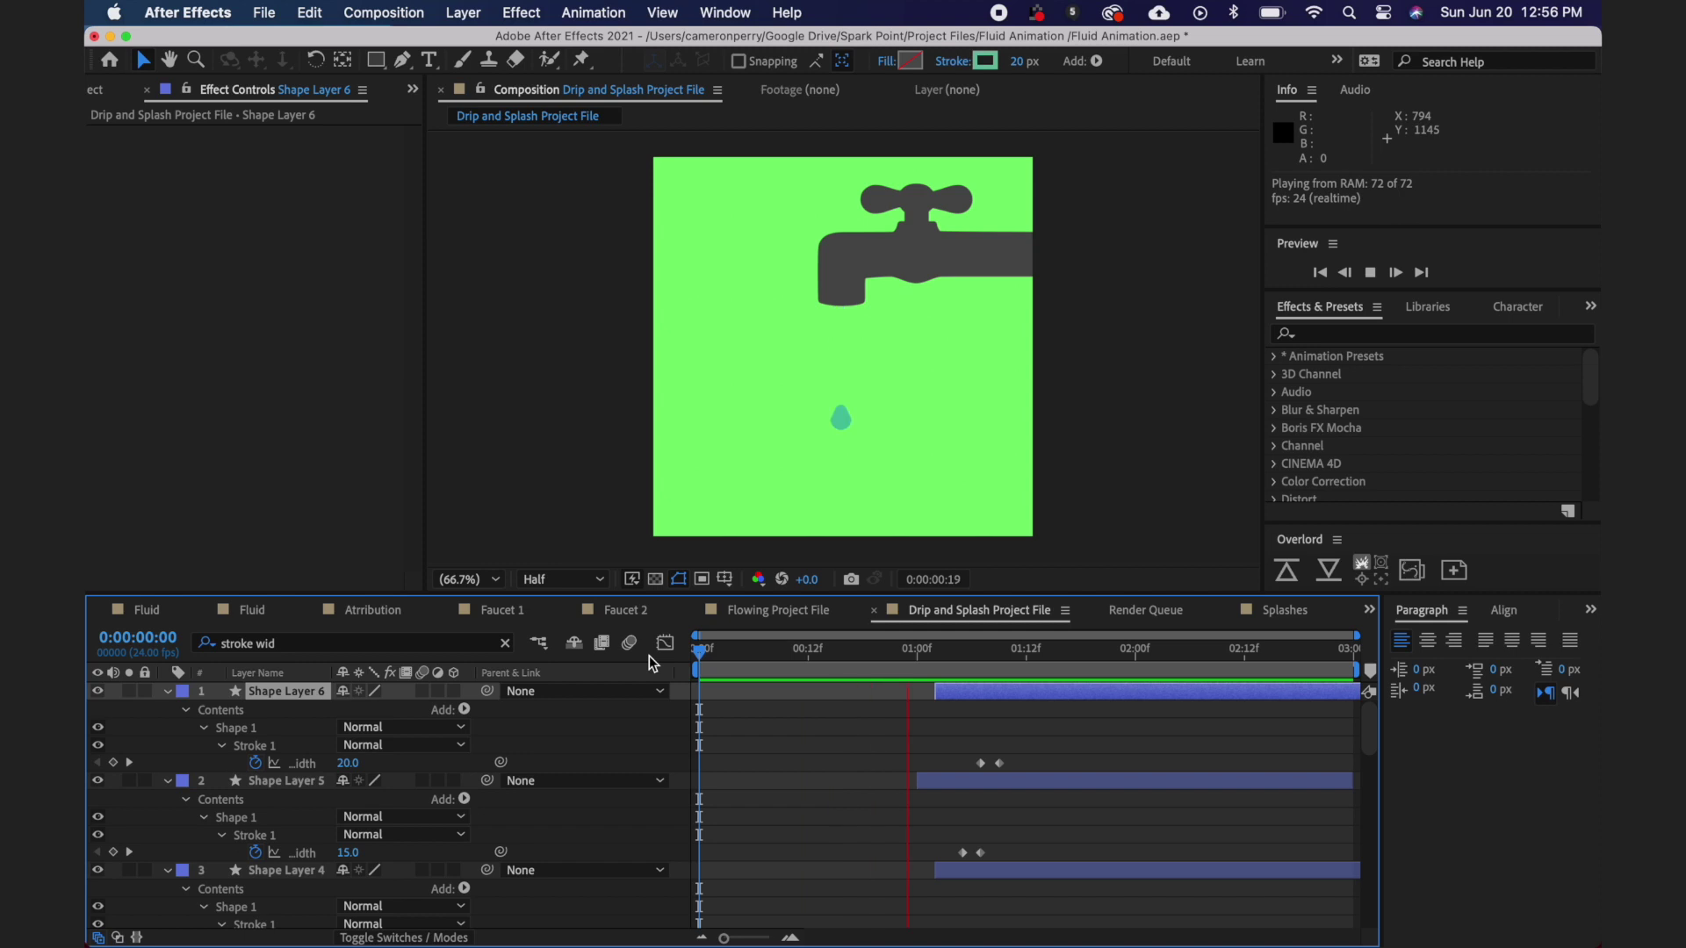